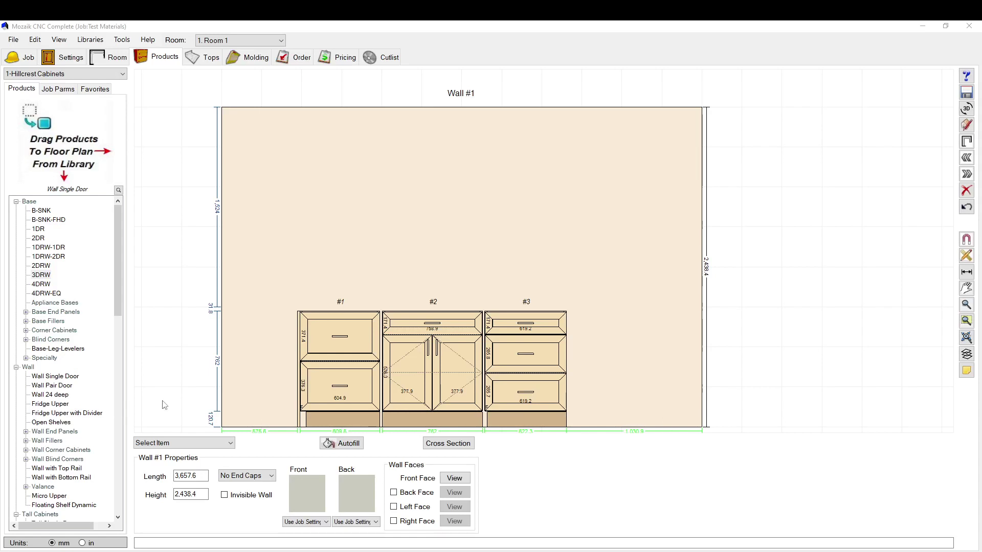
- Open the Hardware library and check the Hinges and Fasteners tabs before returning to Pulls
left_click(94, 40)
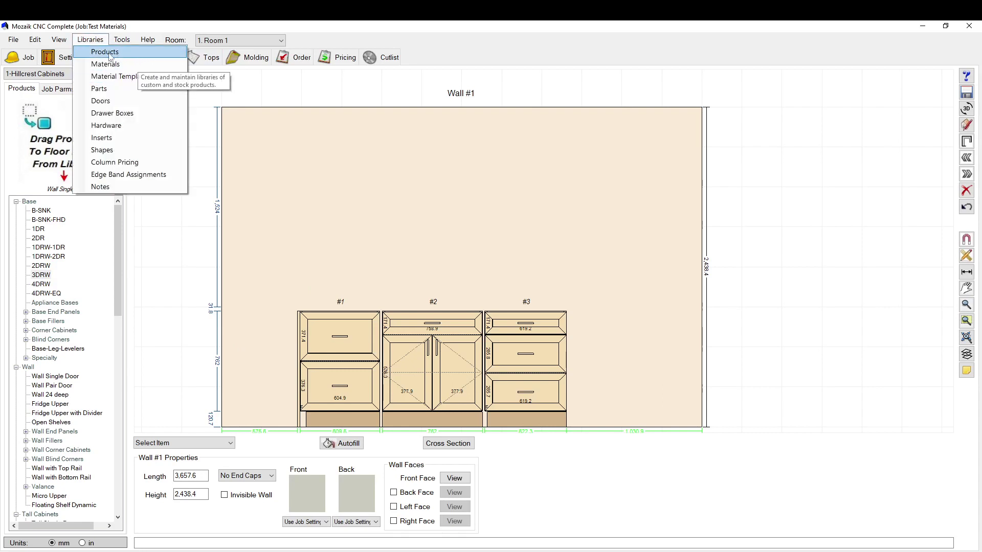
left_click(108, 129)
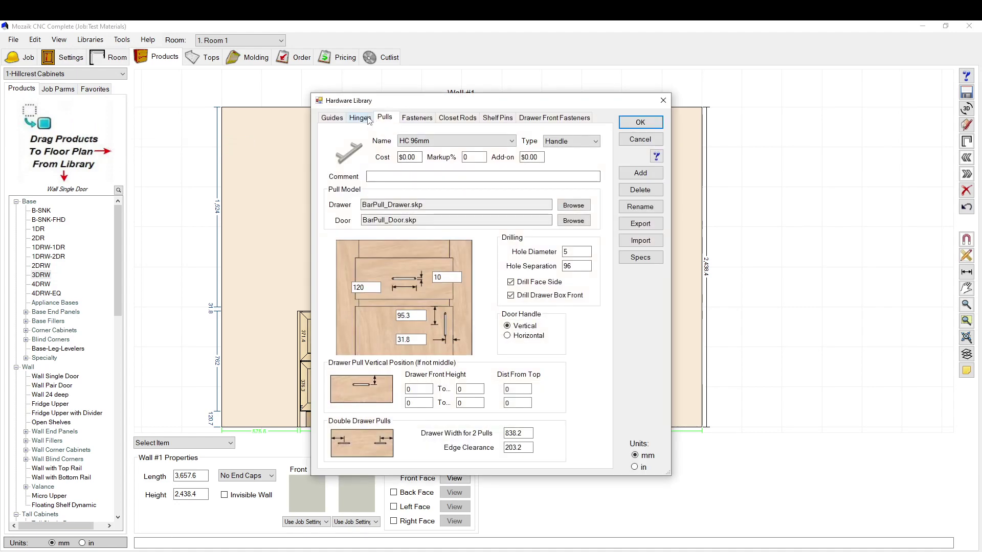
left_click(359, 117)
left_click(417, 118)
left_click(384, 118)
- Move the library aside, select the HC 128mm pull and start a new pull from it
left_click_drag(501, 105, 661, 108)
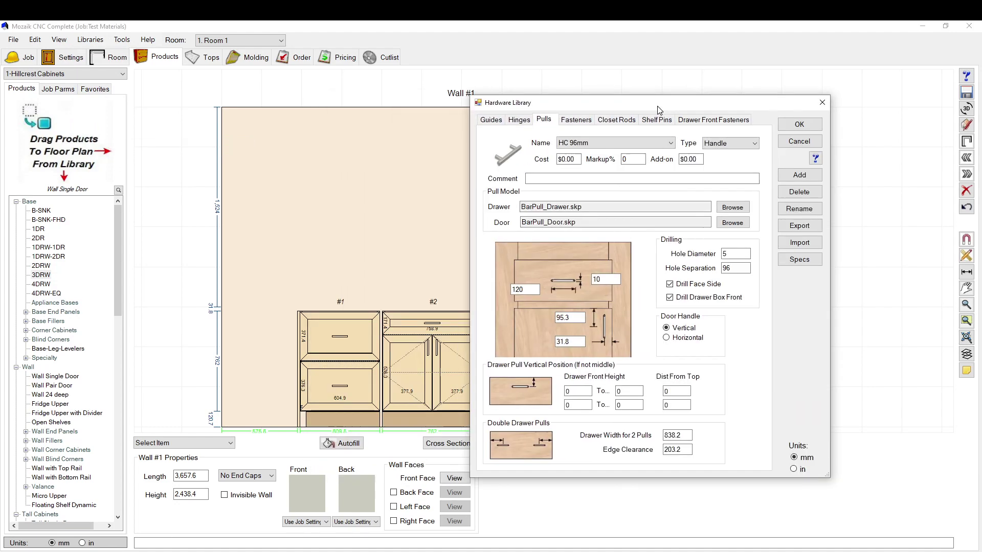
left_click(638, 145)
left_click(716, 237)
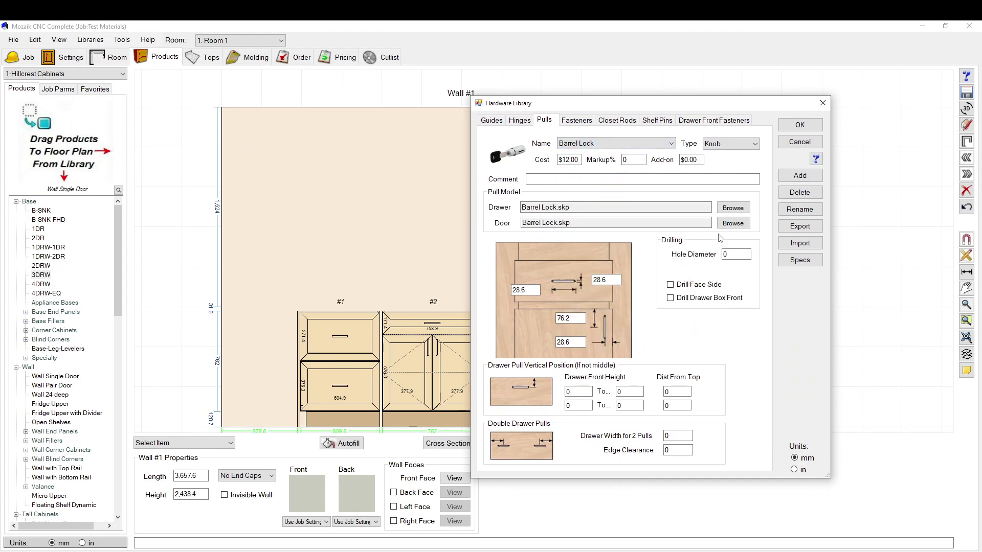
left_click(623, 144)
scroll(612, 227, "up", 3)
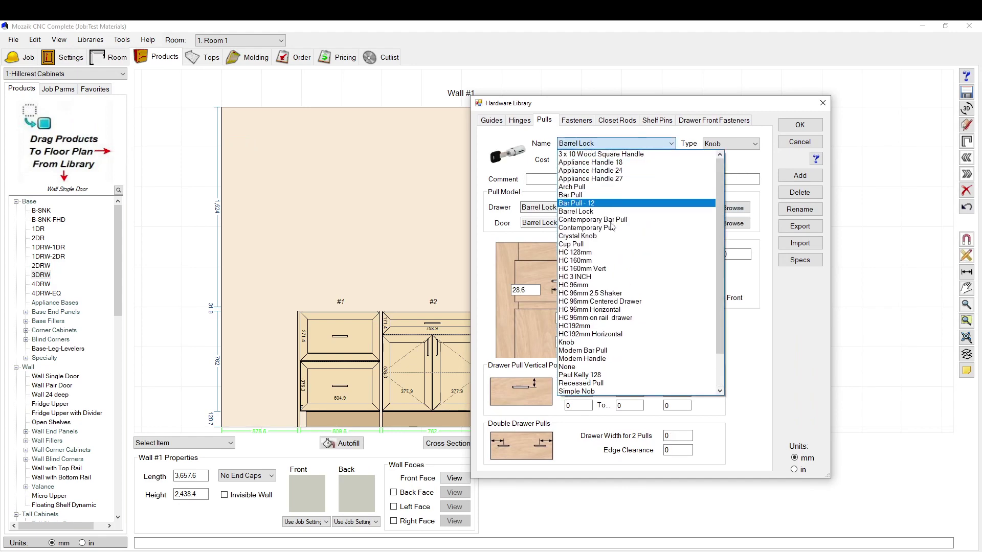
left_click(587, 252)
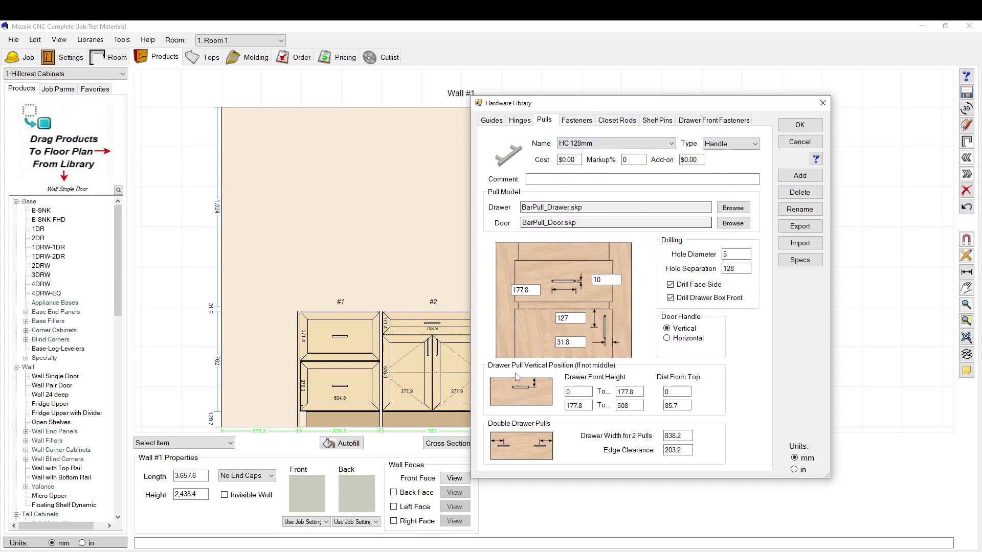
left_click(800, 175)
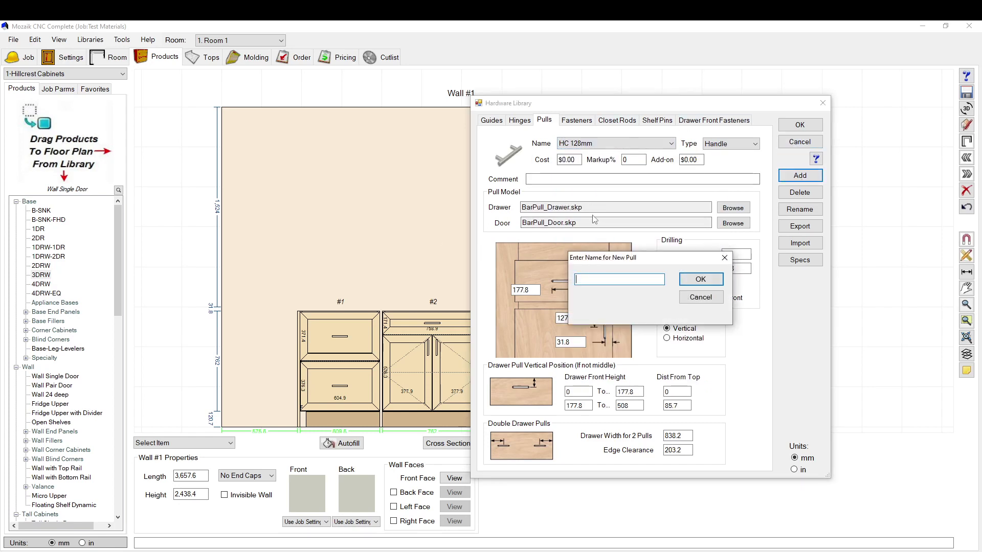
- Name the new pull '128mm pull test' and confirm
type("128mm pull")
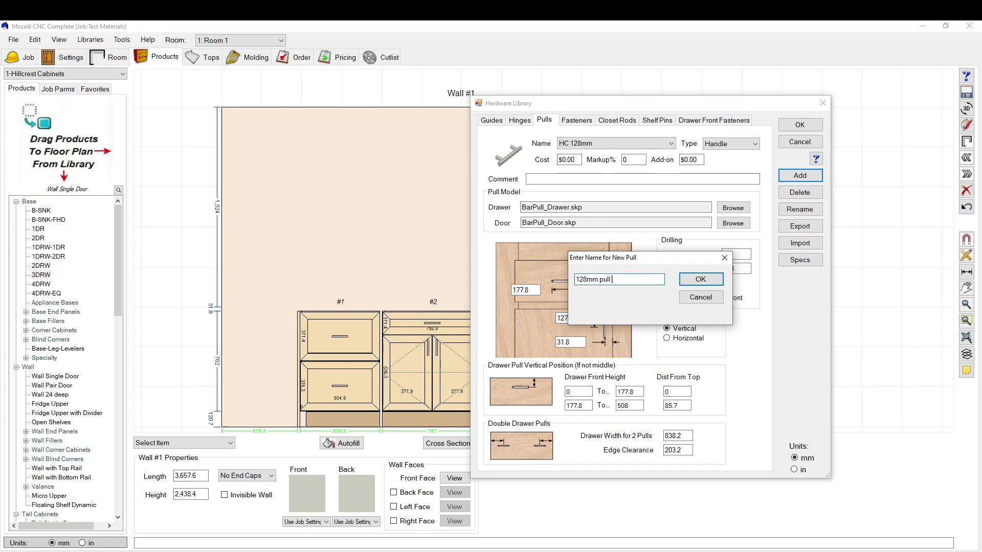
type("test")
left_click(703, 281)
- Give the pull cost 15, markup 50%, add-on 10, and type Handle
left_click(572, 160)
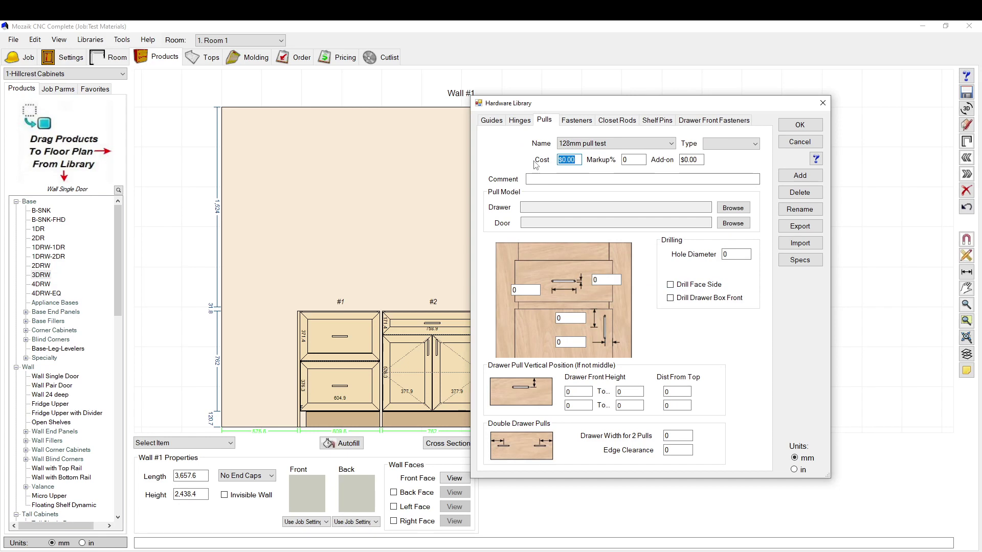
type("15")
left_click(632, 159)
type("50")
key("Tab")
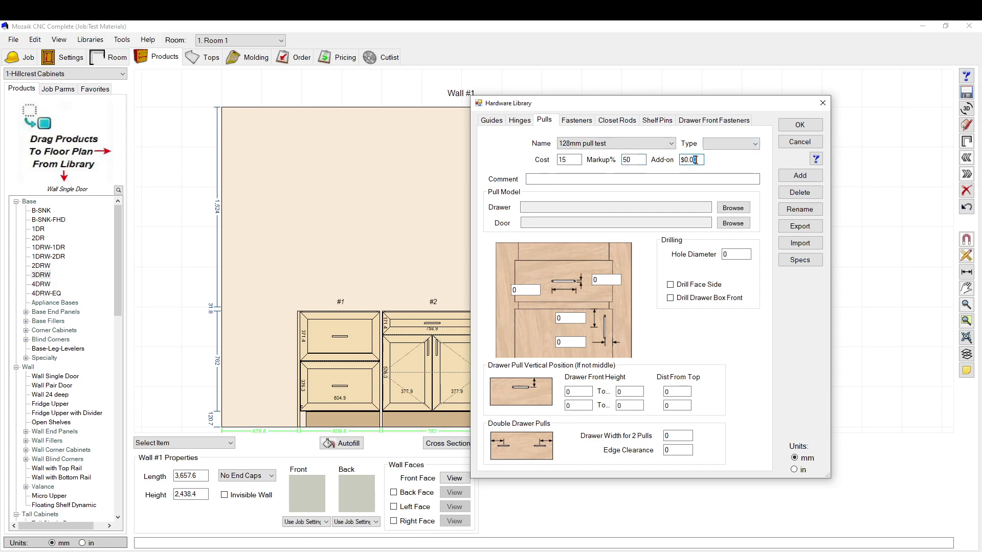
type("10")
left_click(736, 144)
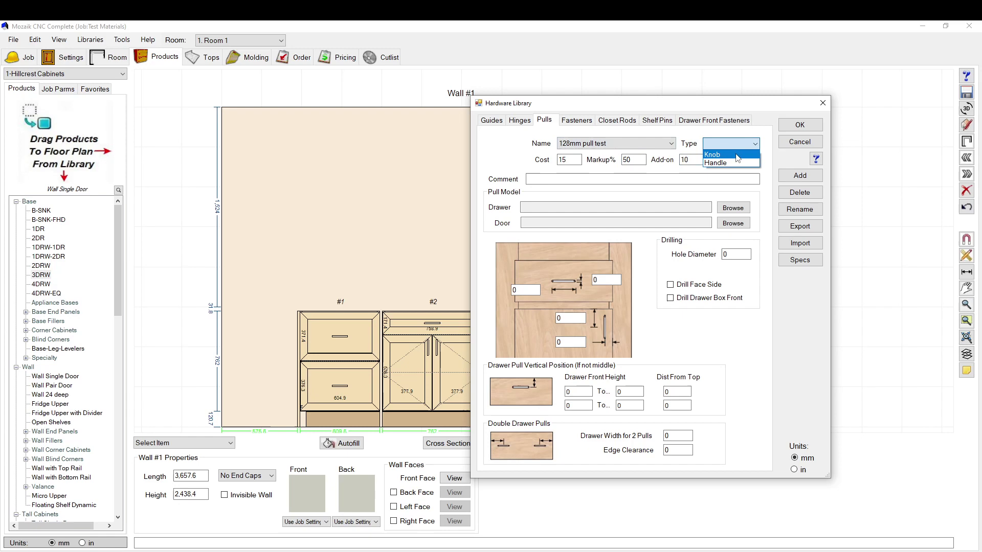
left_click(718, 162)
left_click(625, 178)
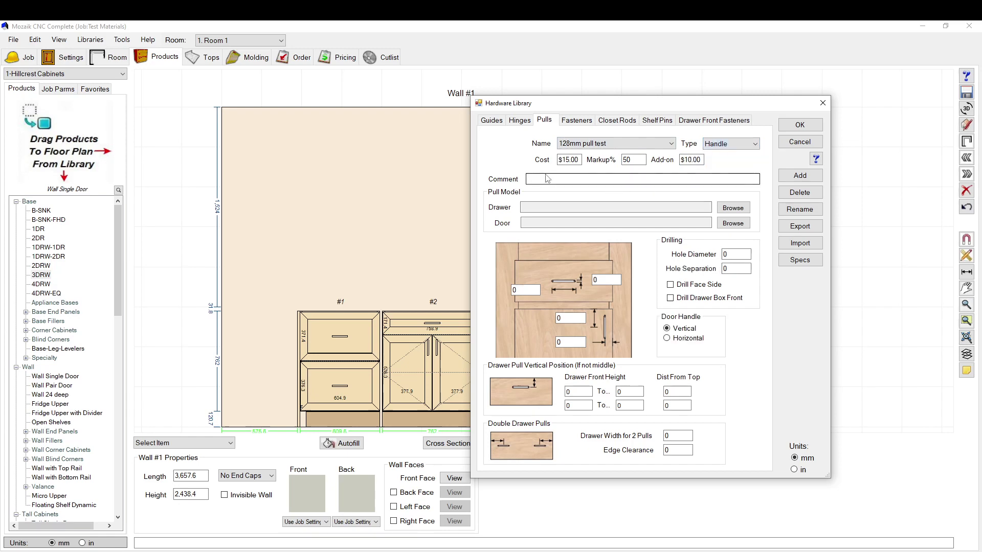
- Set BarPull_Door.skp as the drawer pull model
left_click(740, 211)
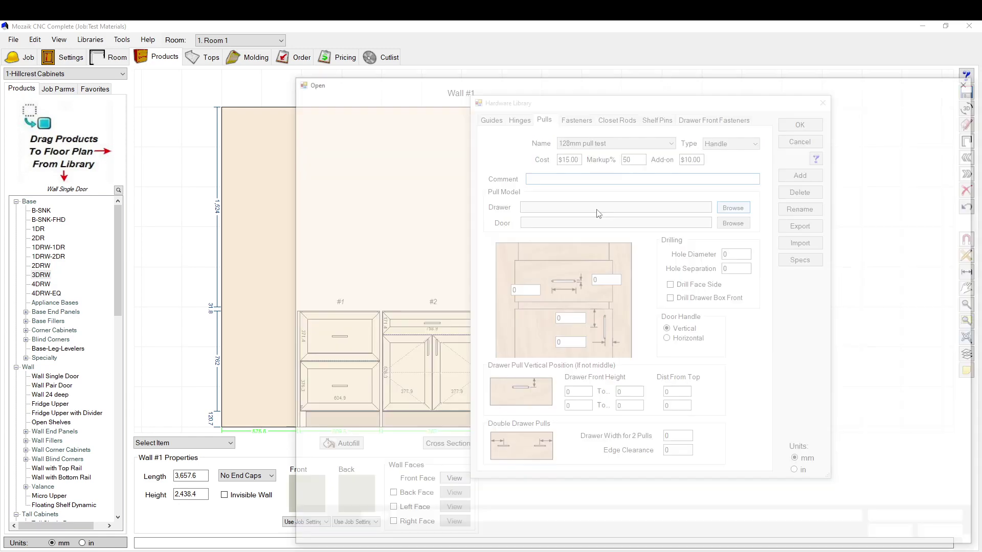
key("Escape")
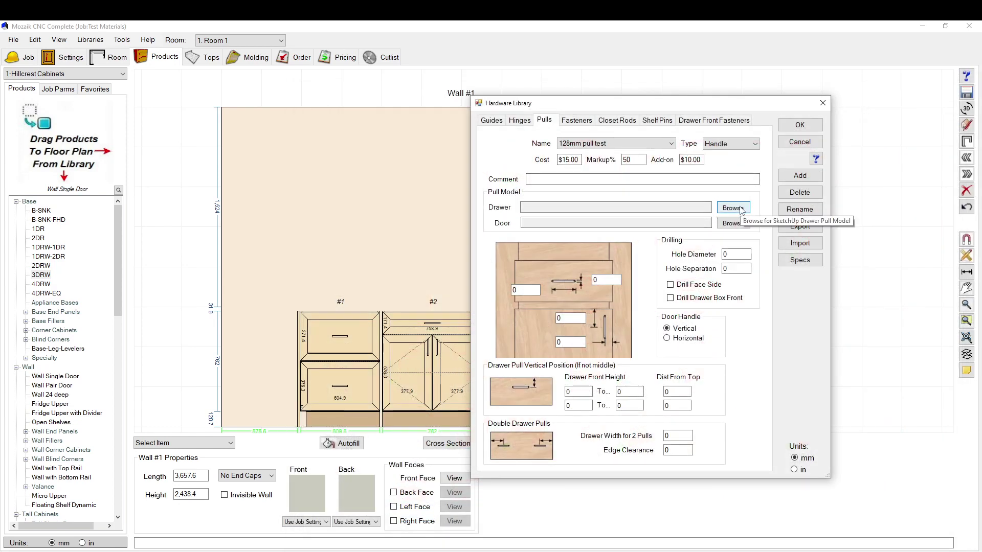
left_click(740, 208)
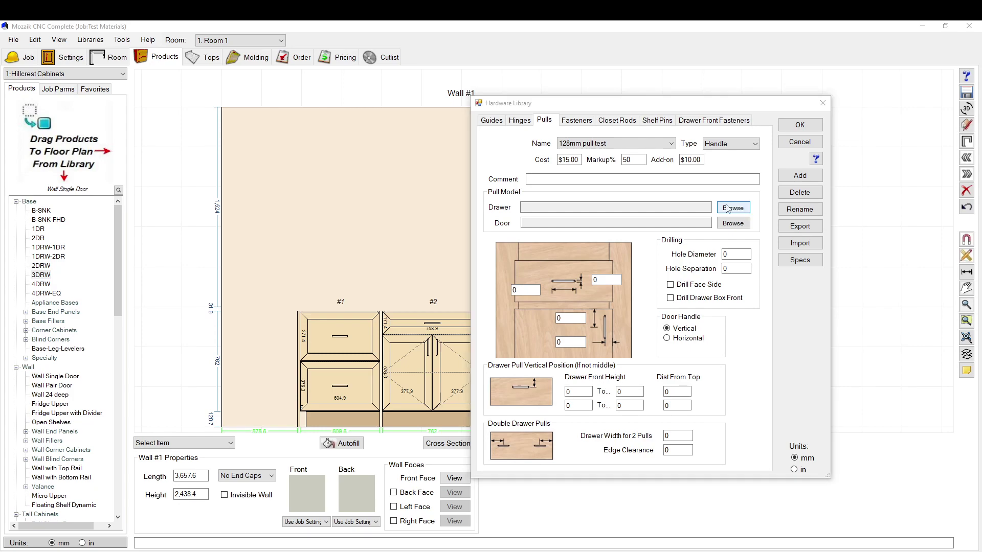
scroll(519, 215, "down", 3)
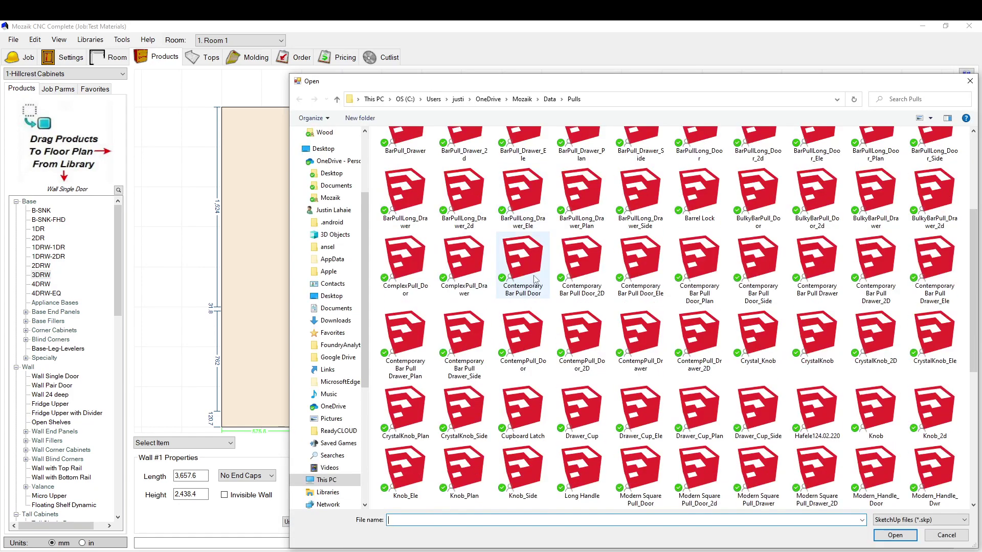
scroll(526, 276, "up", 3)
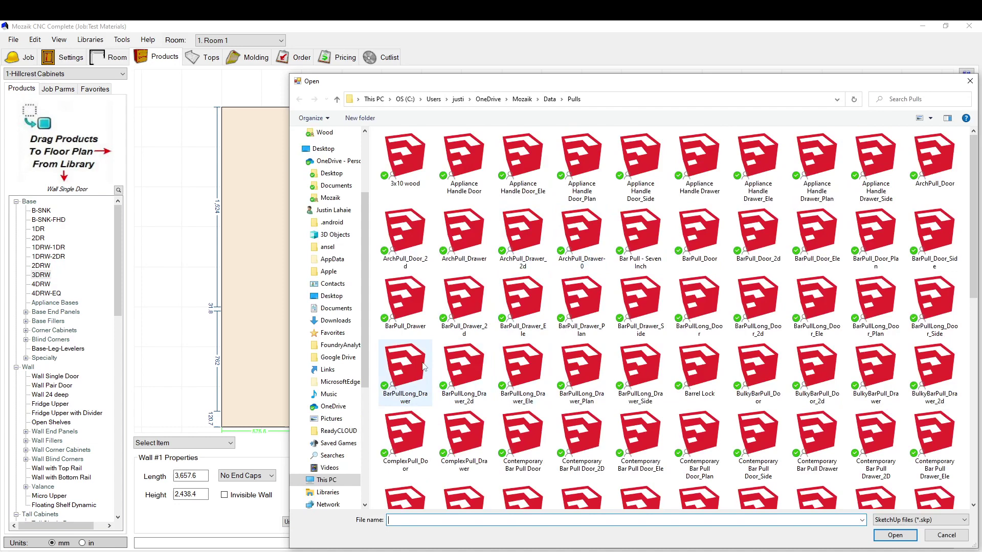
left_click(699, 238)
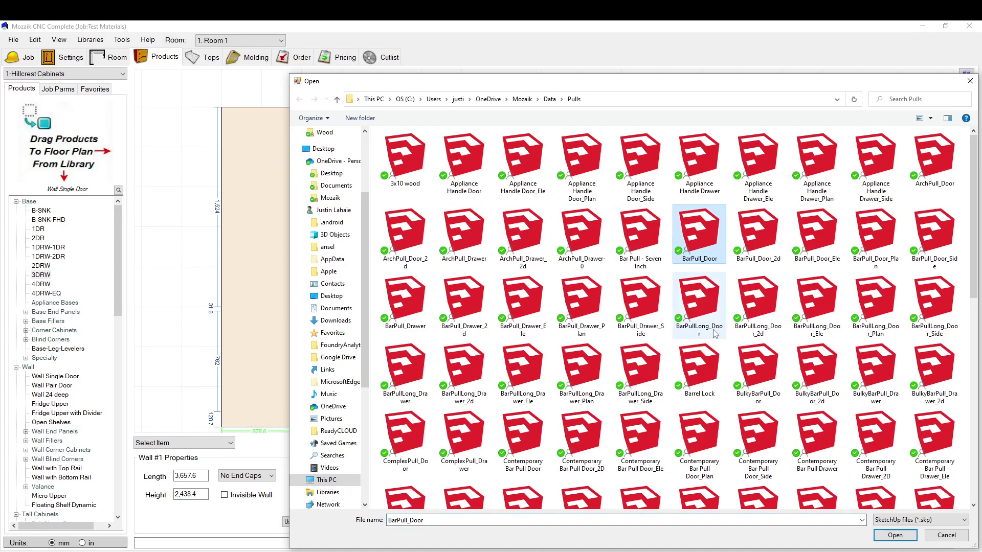
double_click(691, 235)
- Browse for the door pull model and pick BarPull_Drawer.skp
key("Tab")
key("Tab")
key("Return")
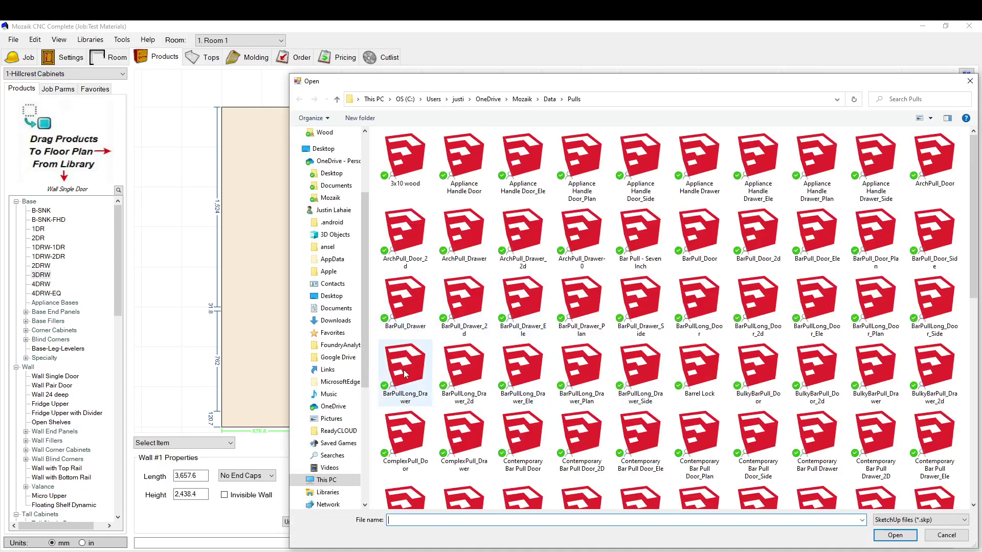
left_click(413, 298)
- Confirm BarPull_Drawer.skp as the door model and enter .25 as the first pull offset
left_click(894, 535)
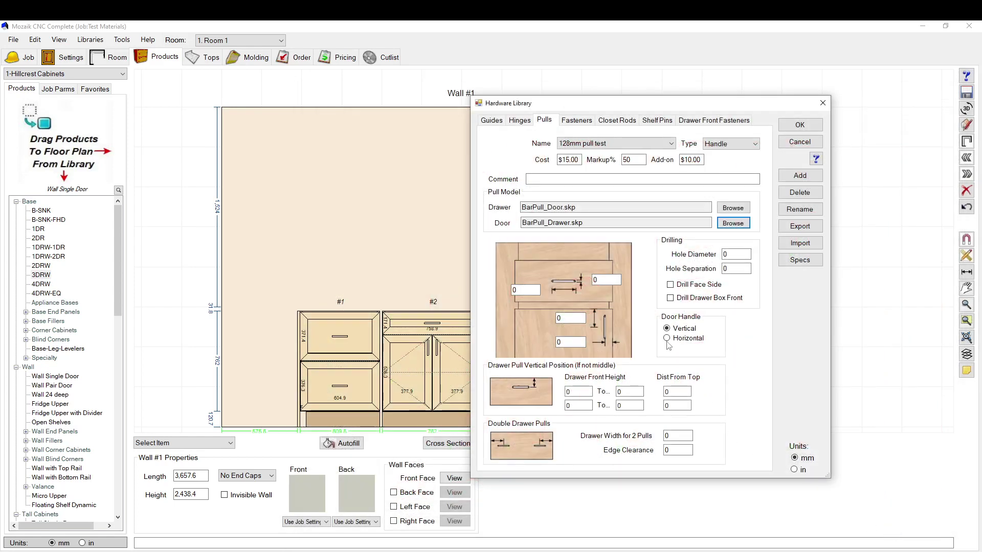
left_click(608, 281)
type(".25")
left_click(559, 319)
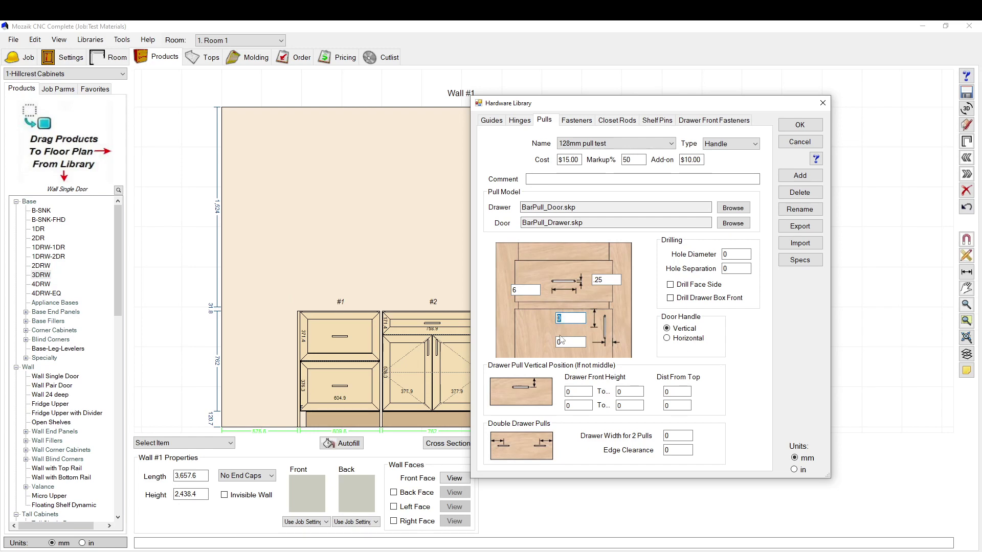
- In Calculator, divide 128 by 25.4 and add 2 to the result twice
left_click(91, 476)
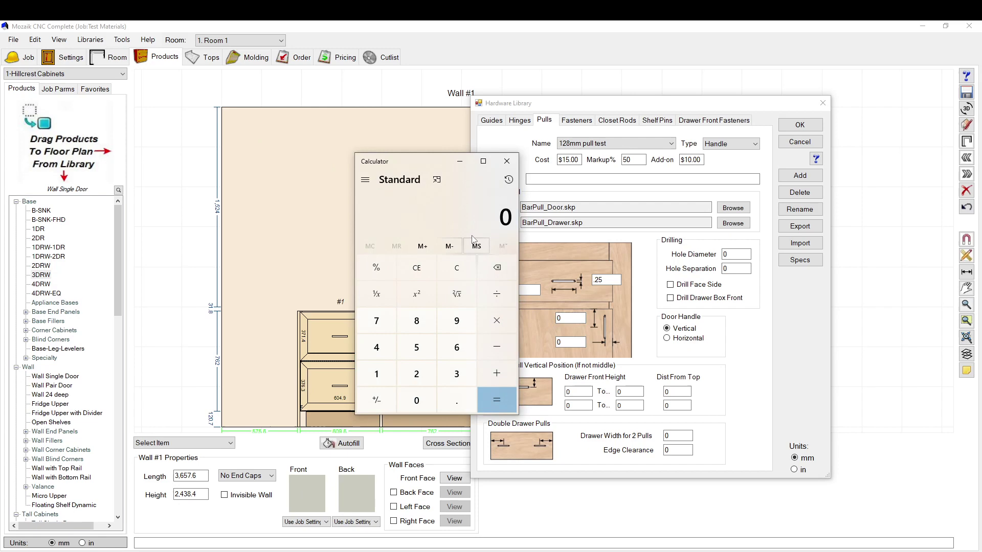
type("128")
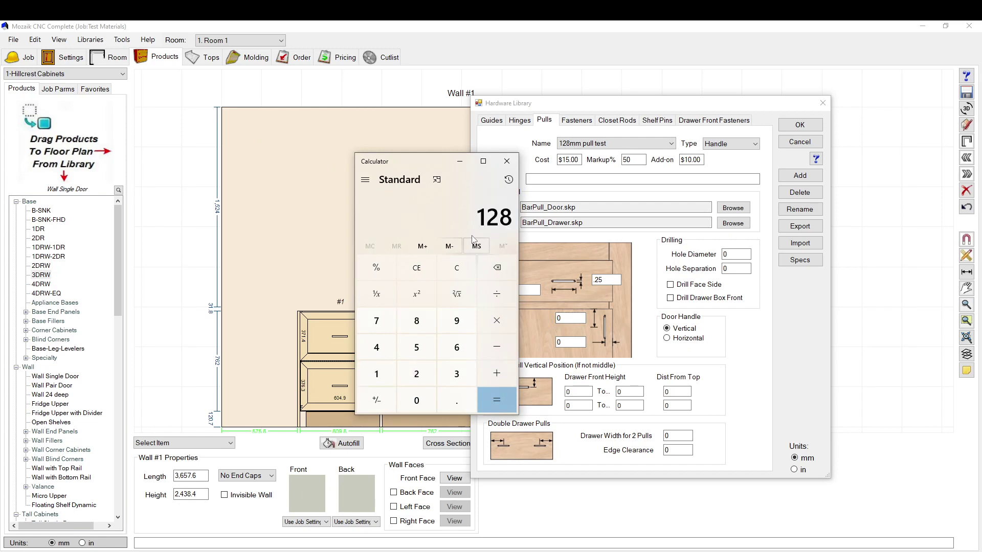
type(" ÷ 25.4")
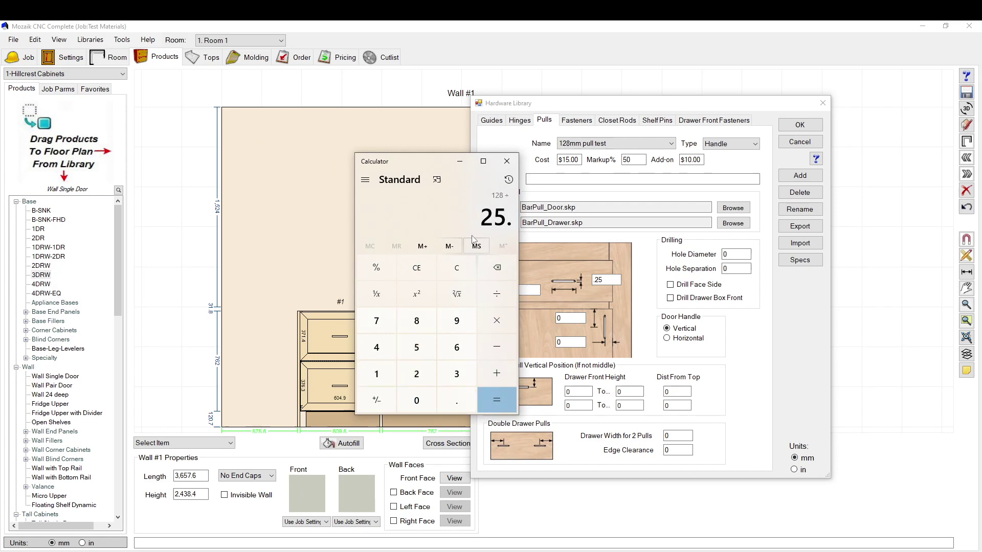
key("Return")
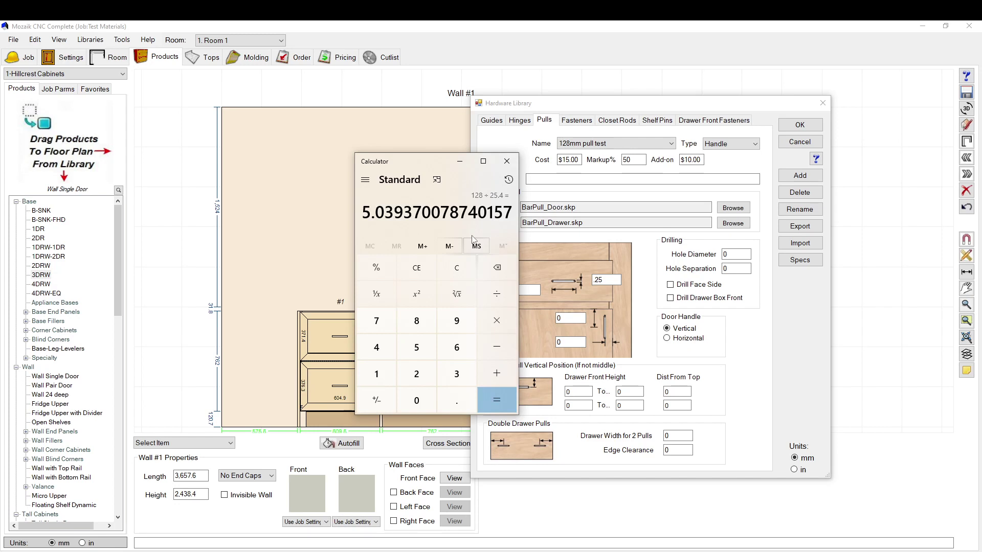
type("+ ")
type("2")
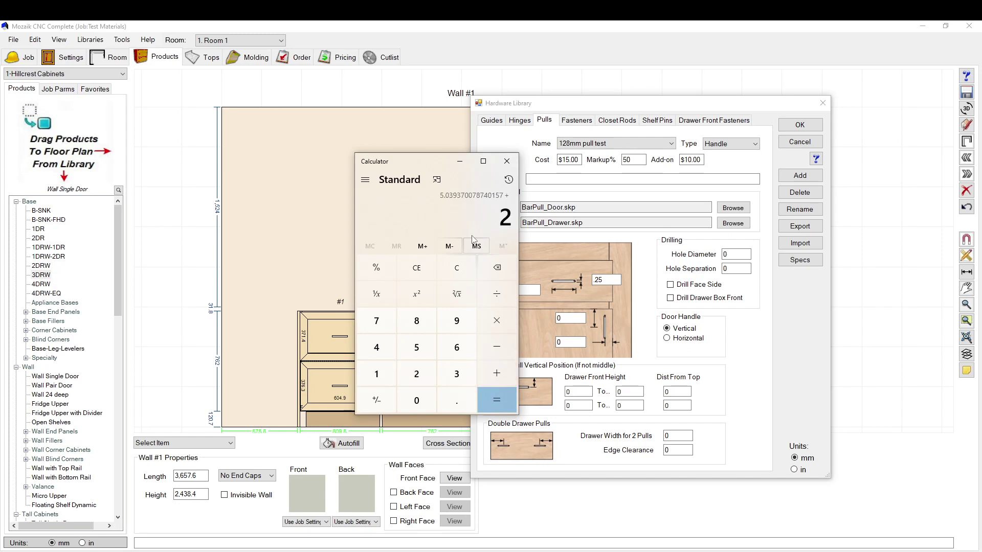
key("Return")
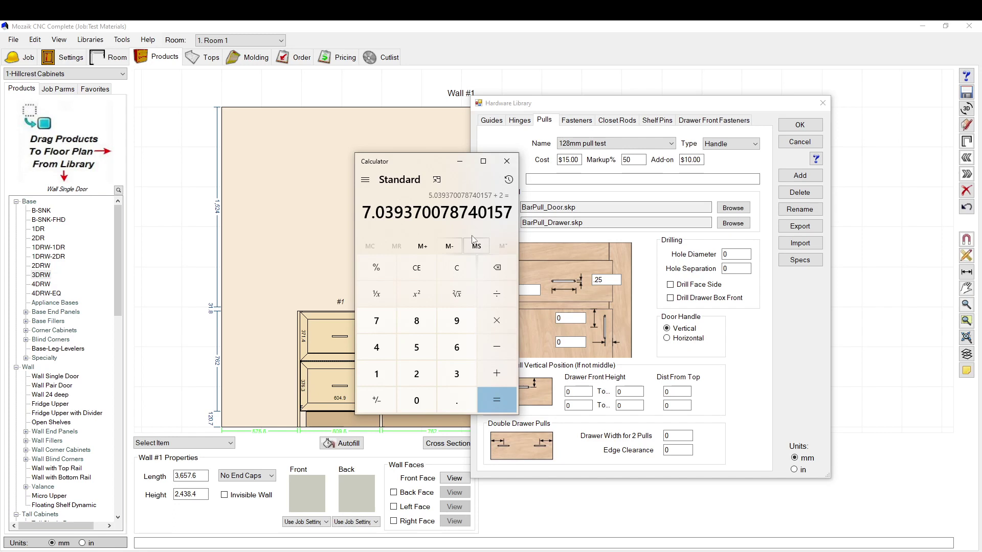
key("Return")
- Clear the calculator, key in 7.039 × 25.4, and close it
left_click(416, 268)
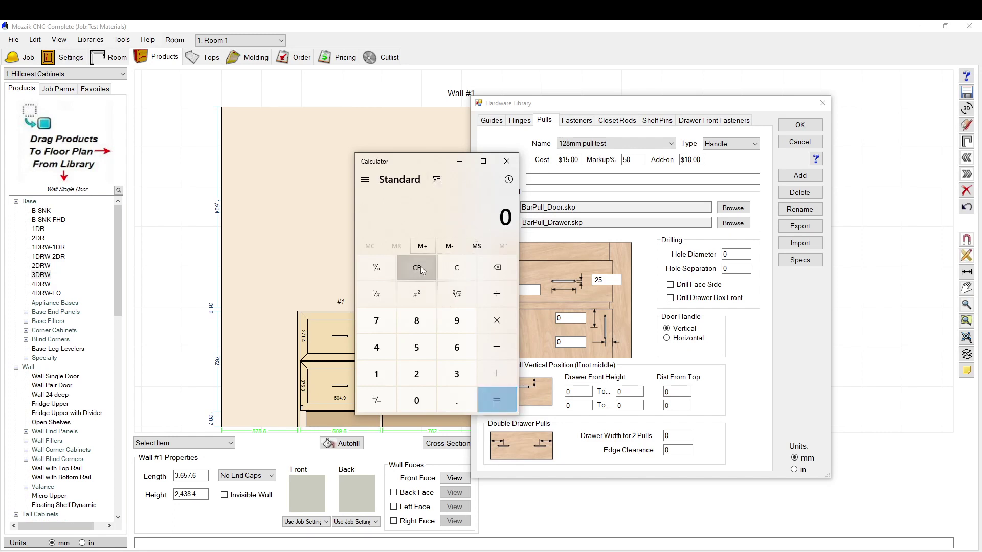
type("7.0")
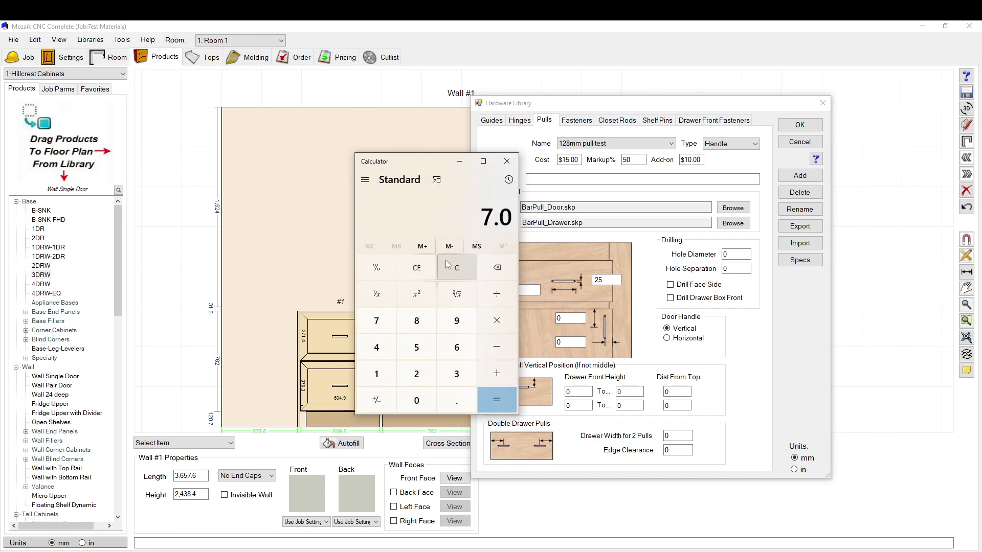
type("39")
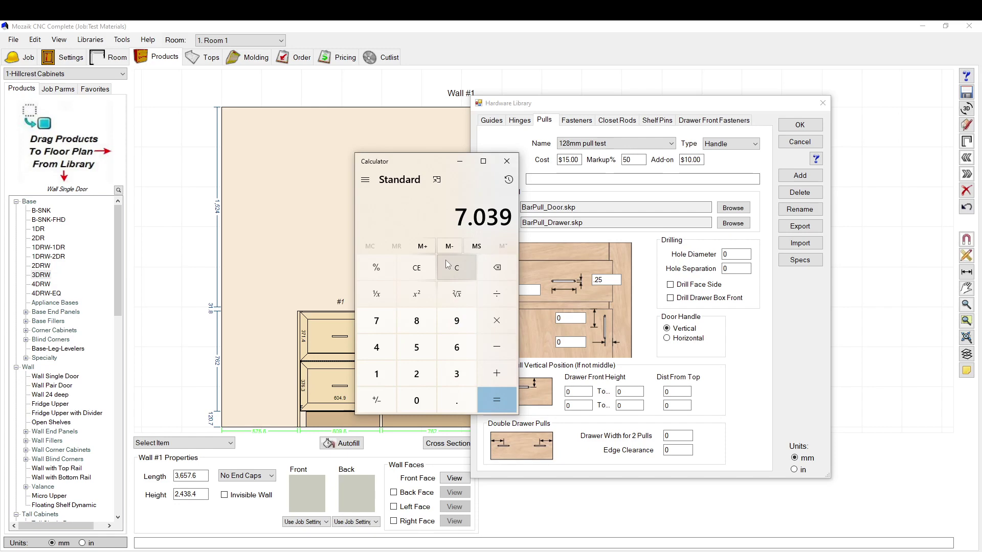
type(" × 25.4")
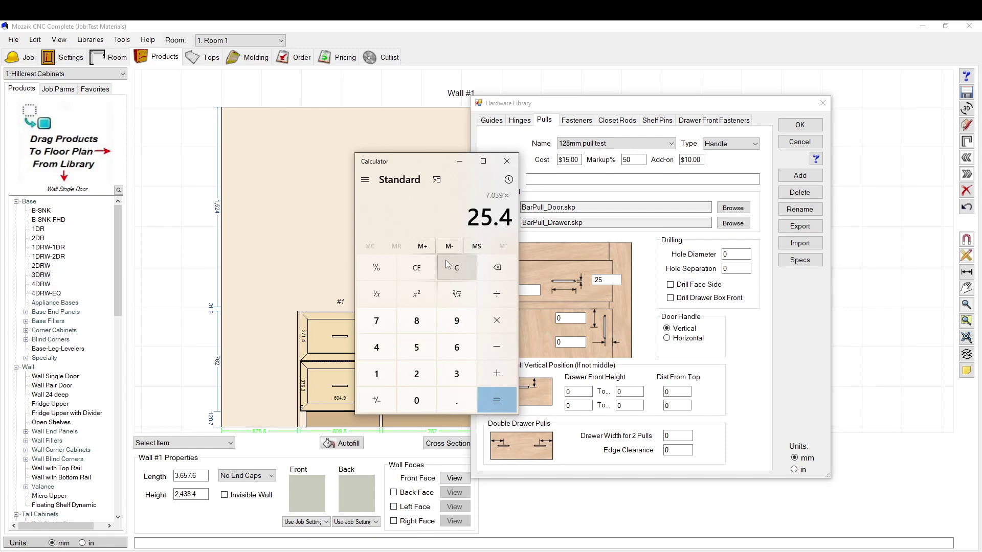
left_click(507, 161)
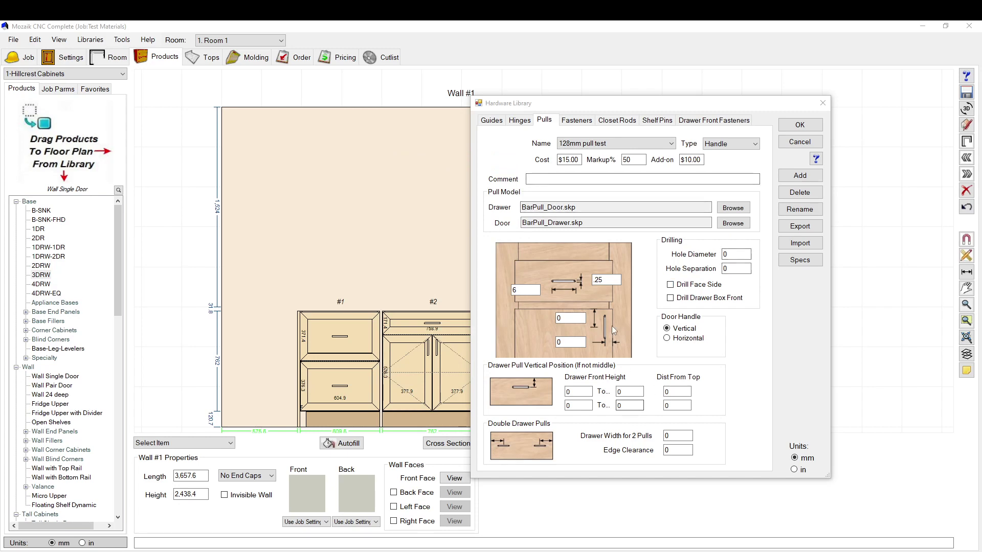
- Enter door pull offsets 7.039 and 2, and set the hole diameter to 5
double_click(570, 318)
type("7.039")
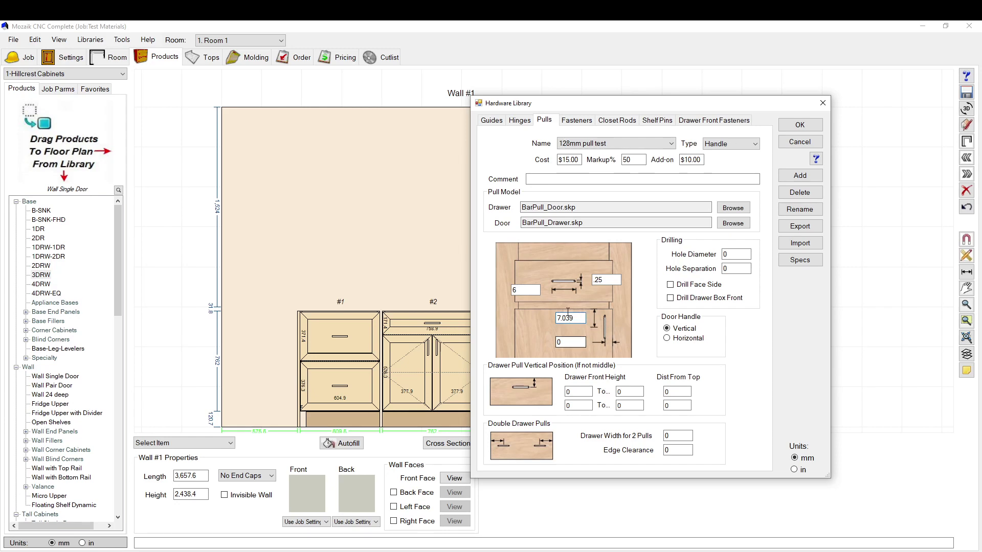
left_click(573, 343)
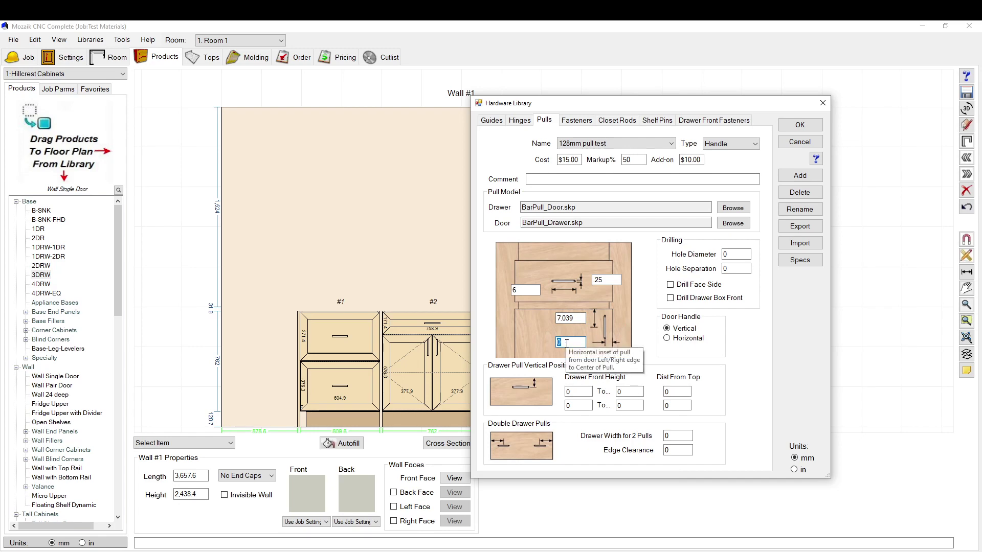
type("2")
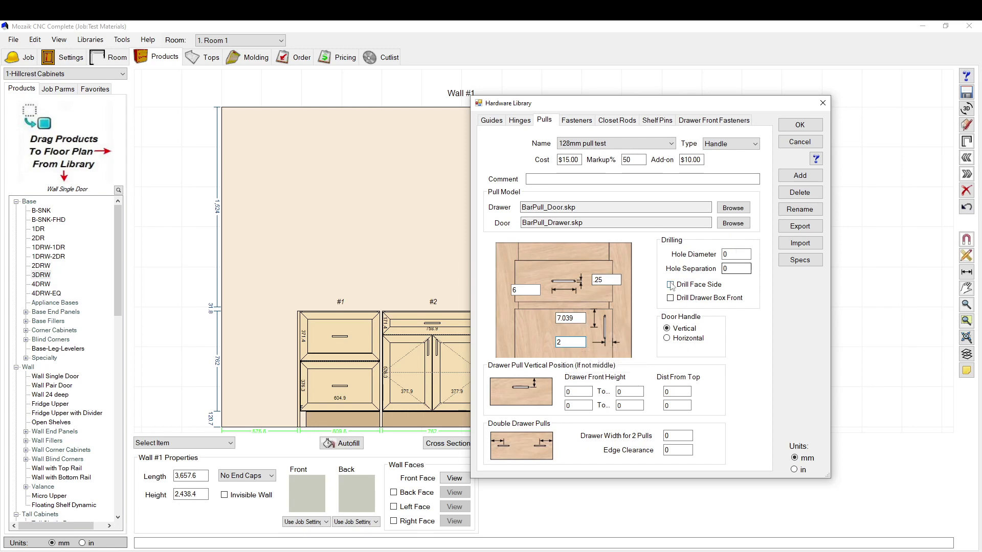
left_click(724, 254)
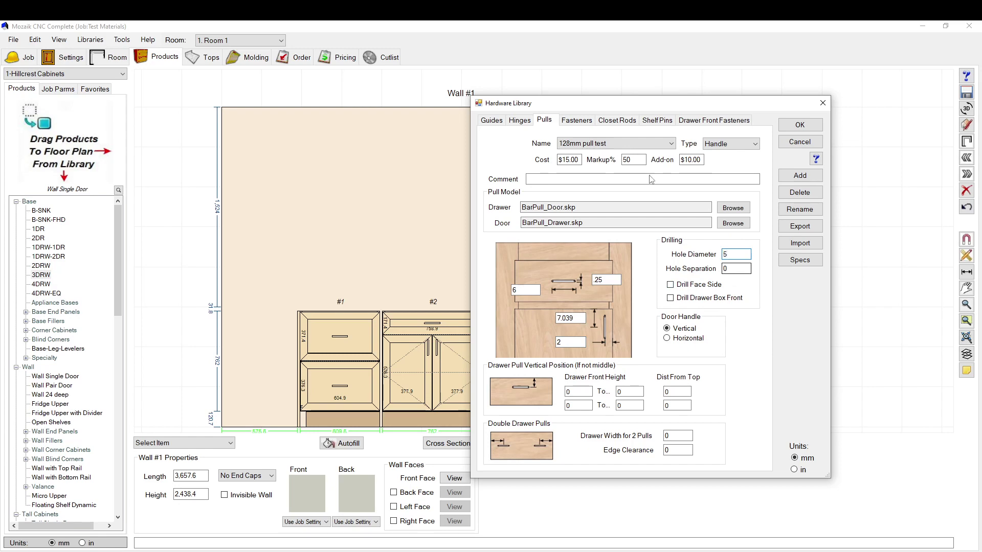
left_click(570, 342)
- Snip the Pulls settings area as a reference and move the snip window aside
key("super+shift+s")
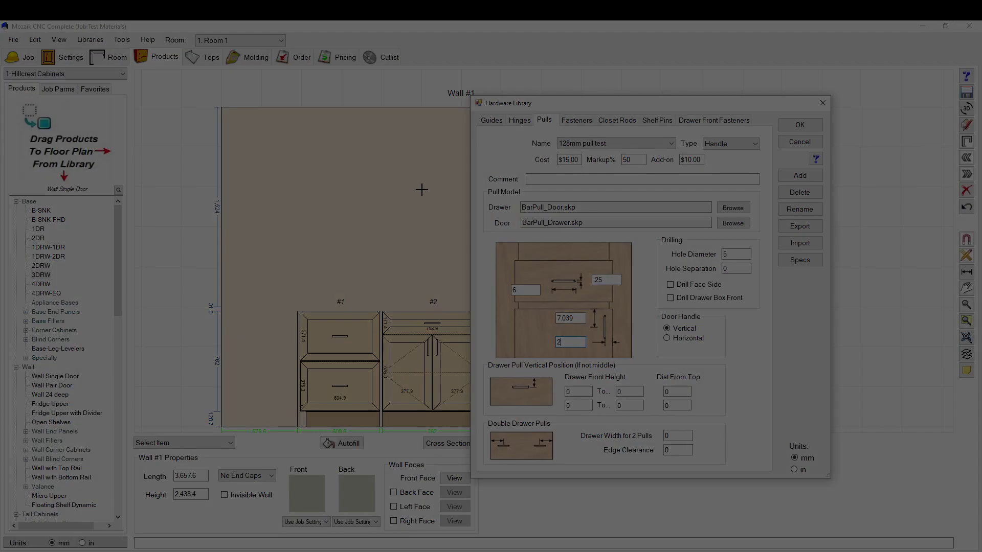
left_click_drag(393, 148, 800, 482)
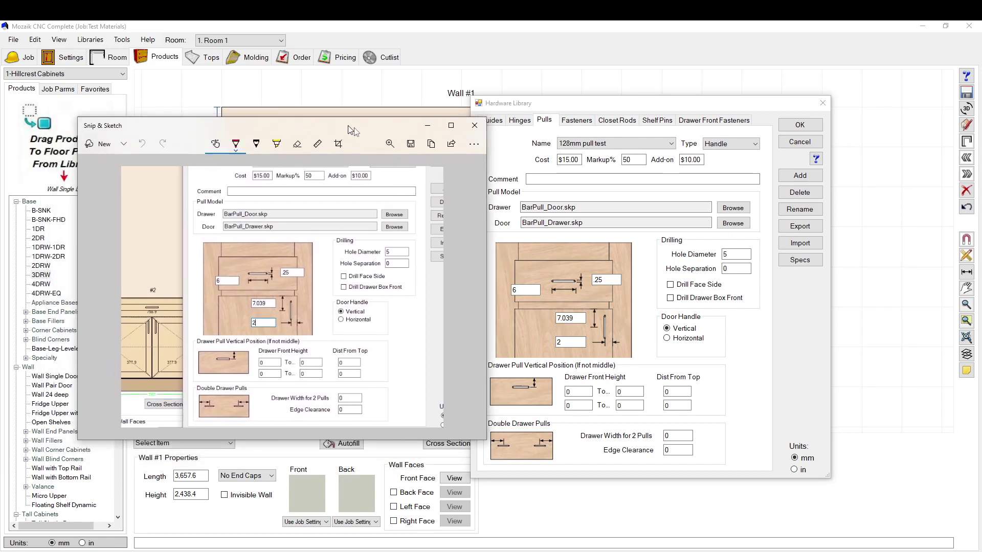
mouse_move(349, 129)
left_mouse_down()
mouse_move(380, 137)
mouse_move(379, 147)
mouse_move(336, 180)
mouse_move(332, 157)
mouse_move(281, 172)
mouse_move(335, 180)
mouse_move(0, 181)
left_mouse_up()
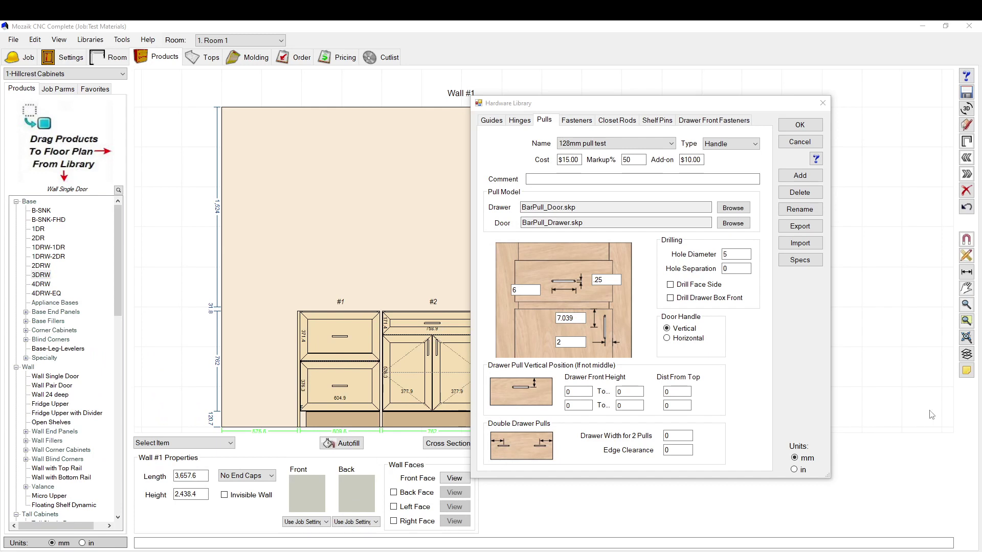
- Switch units to inches and enter pull offsets 6, .25, 7.039 and 2
left_click(794, 470)
left_click_drag(547, 290, 512, 289)
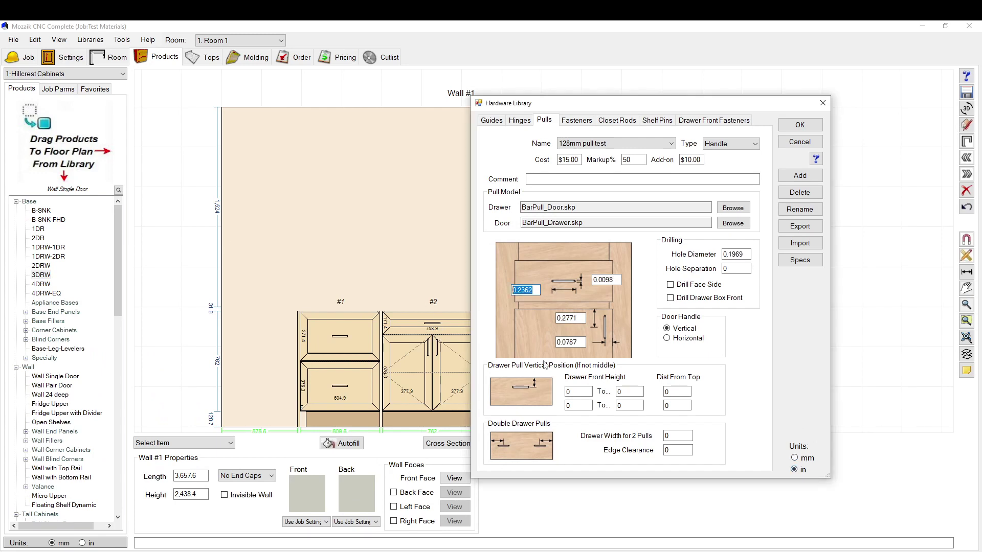
type("6")
key("Tab")
type(".25")
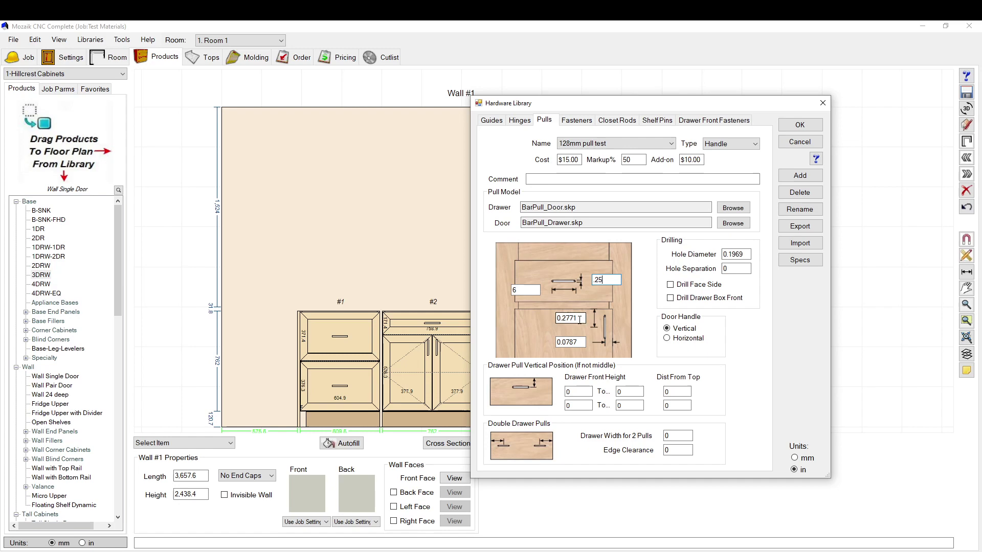
key("Tab")
type("7")
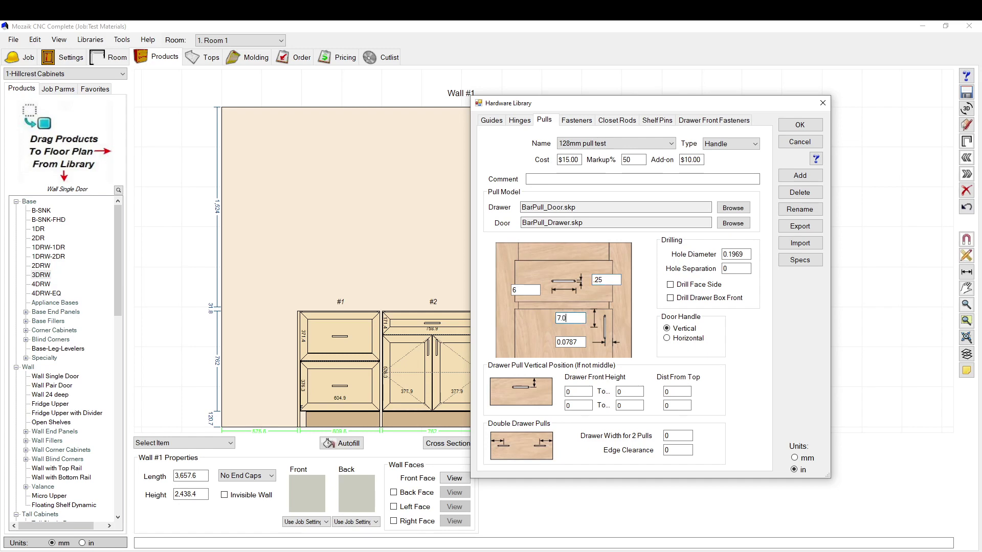
type(".039")
key("Tab")
type("2")
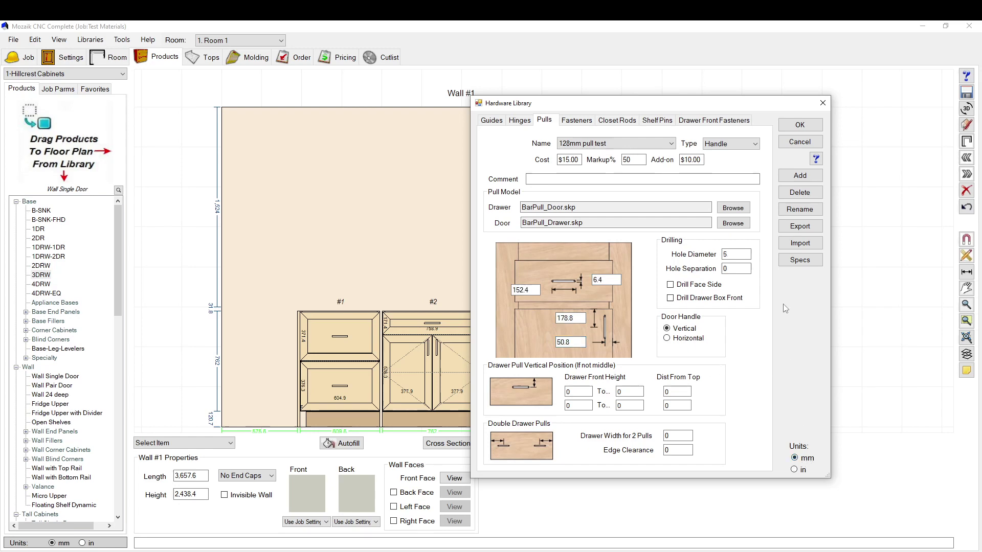
- Set the hole separation to 128 mm and select the first drawer front height
left_click(734, 270)
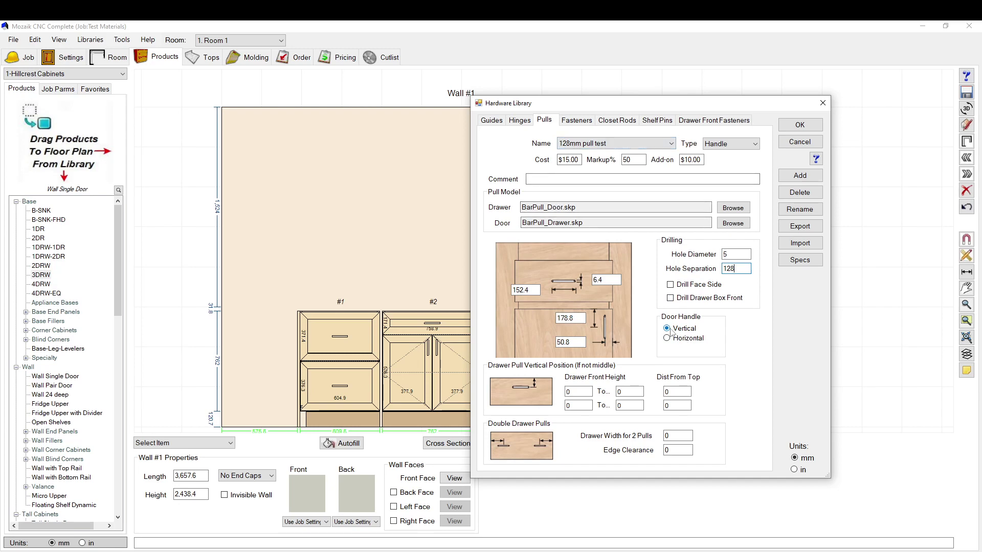
left_click(578, 391)
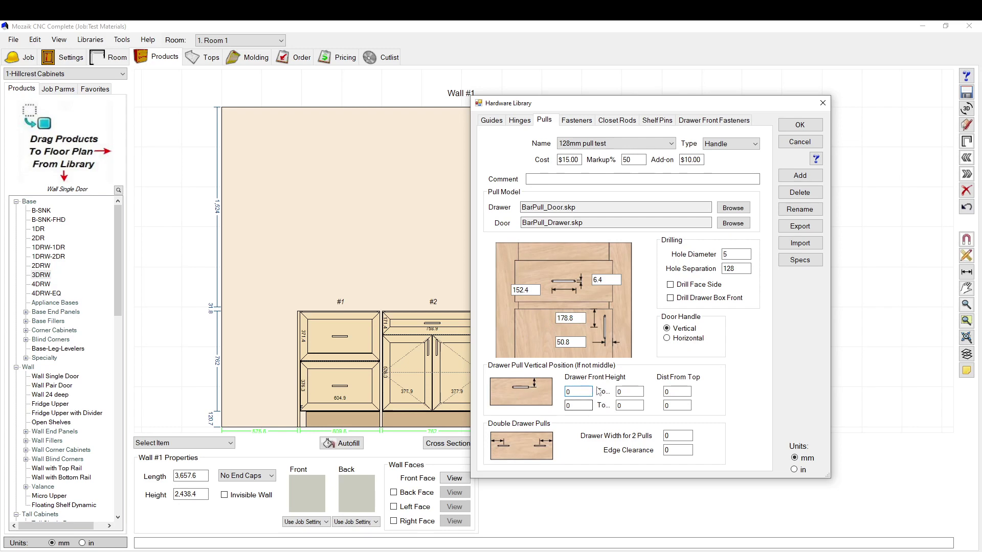
left_click_drag(582, 393, 536, 396)
- Set drawer front height ranges 0–6.75 and 6.75–25, the second placing the pull 3 from top
left_click(801, 471)
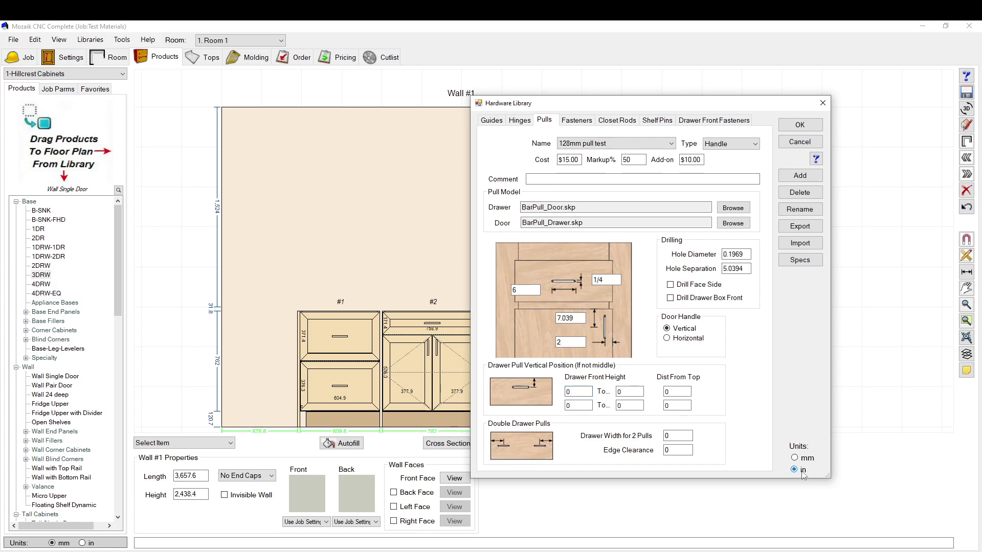
left_click_drag(582, 392, 537, 395)
key("Tab")
left_click(675, 391)
left_click(579, 406)
type("6.75")
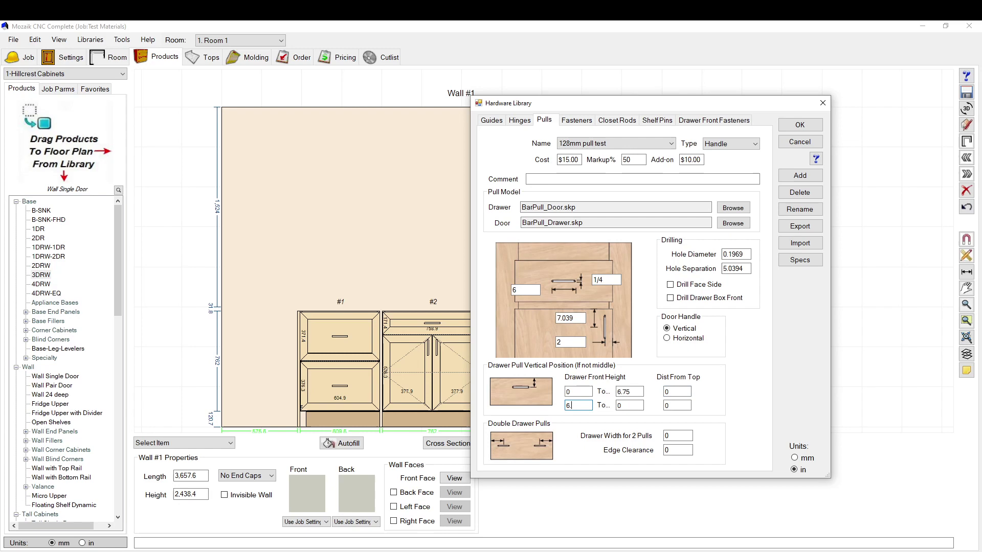
left_click(629, 406)
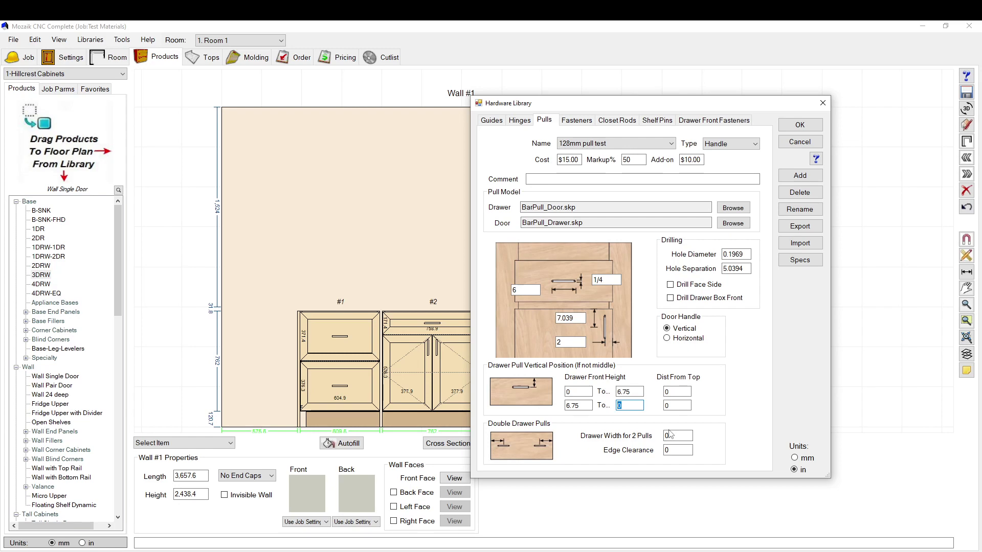
type("25")
key("Tab")
- Enter 36 for two-pull drawer width and 10 edge clearance, then save with OK
left_click(676, 435)
type("36")
key("Tab")
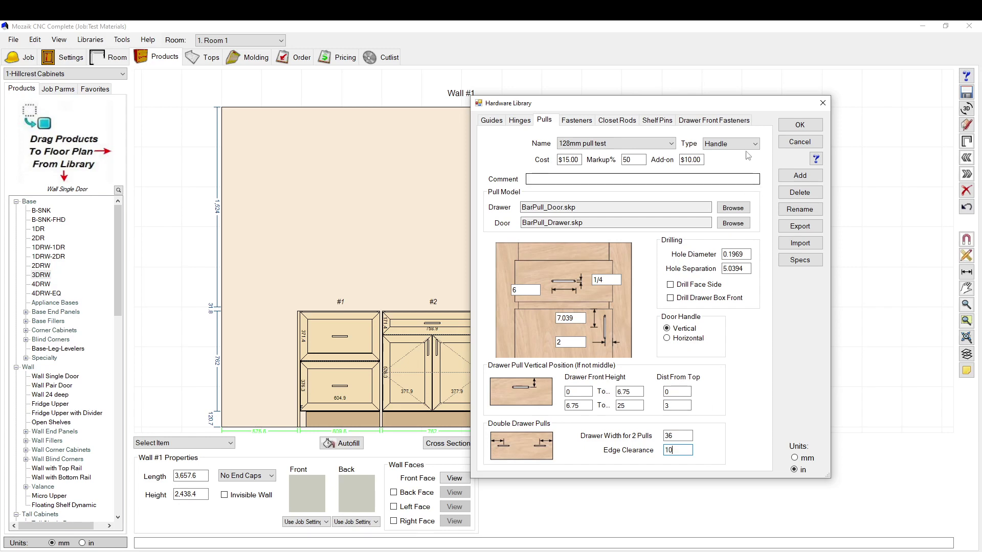
left_click(801, 127)
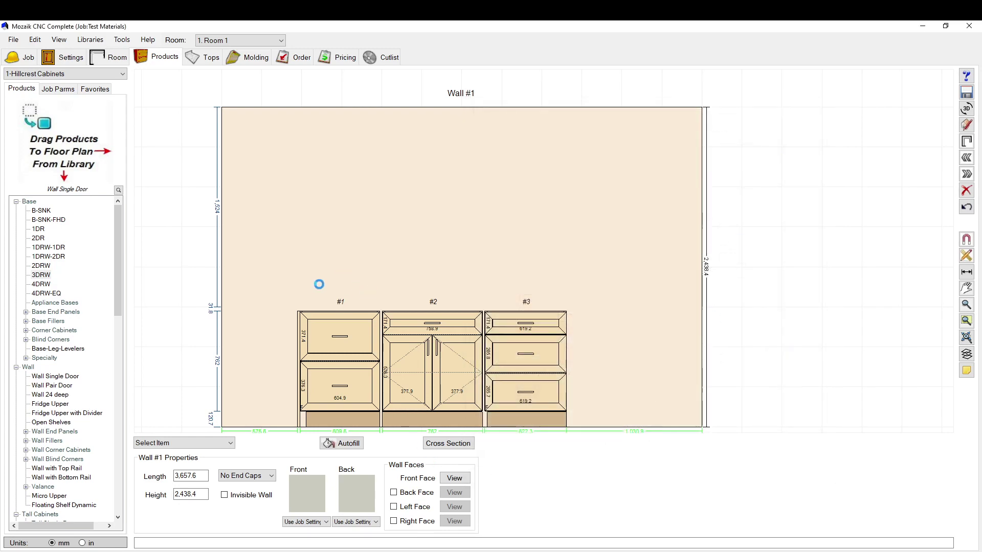
- Set the base, wall and drawer handles to 128mm pull test and turn the cabinet preview to a front view
left_click(69, 57)
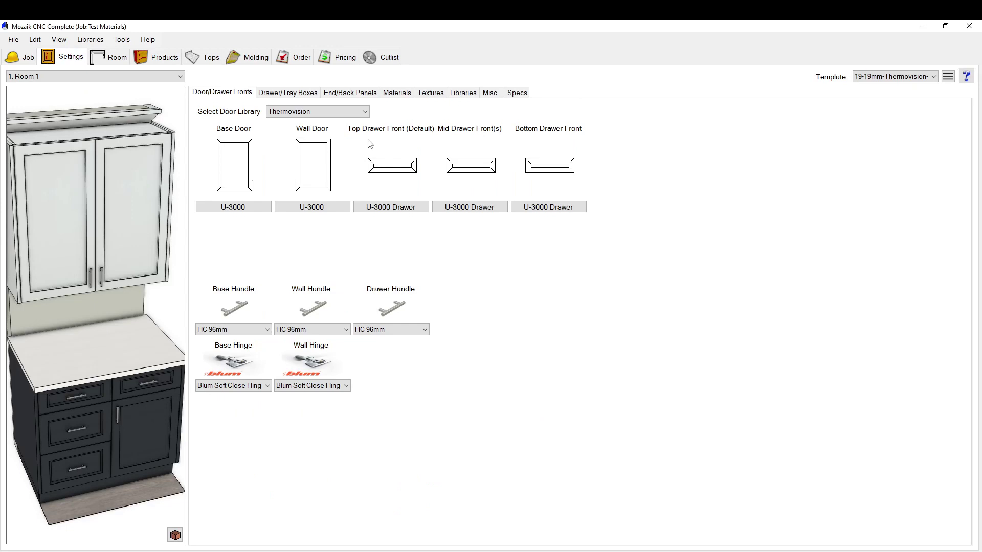
left_click(256, 329)
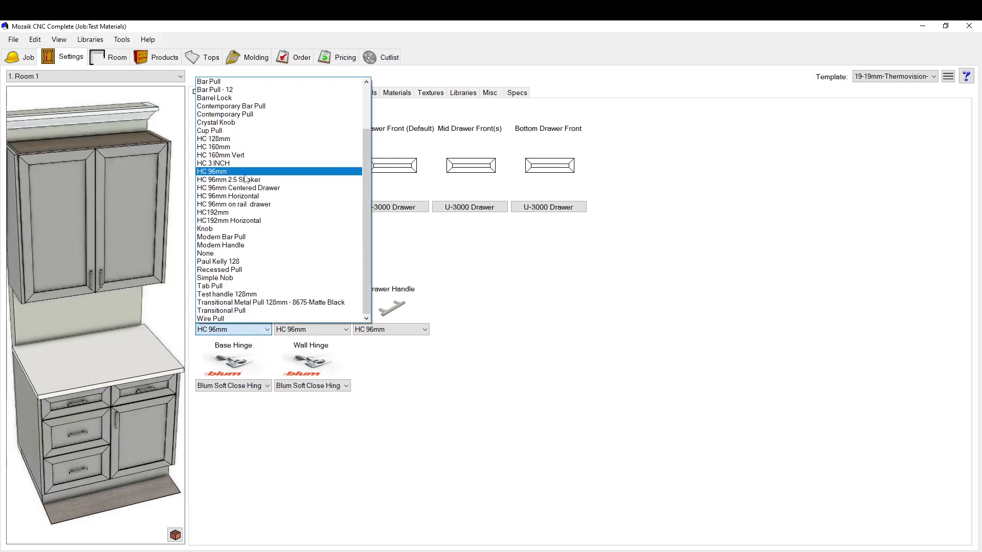
left_click_drag(367, 171, 364, 119)
left_click(221, 90)
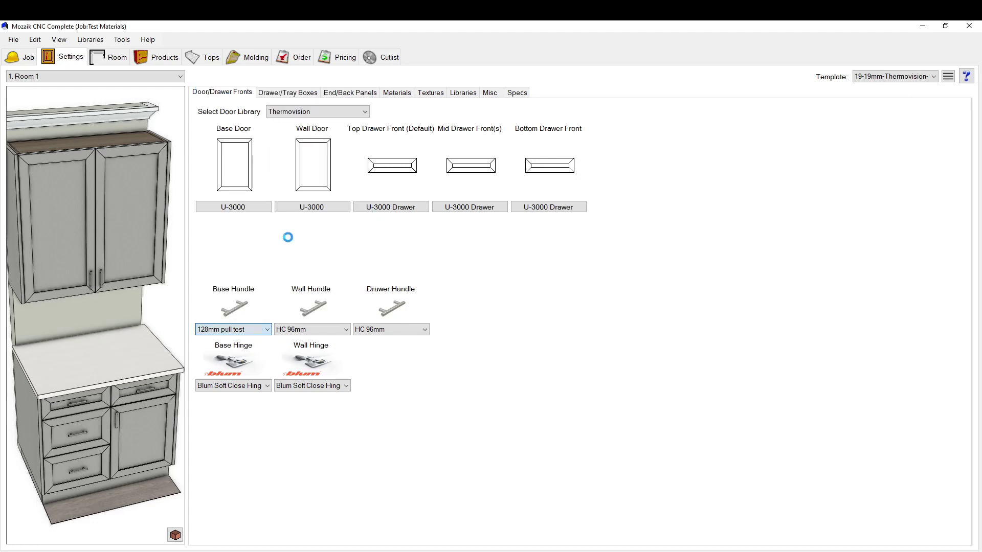
left_click(320, 330)
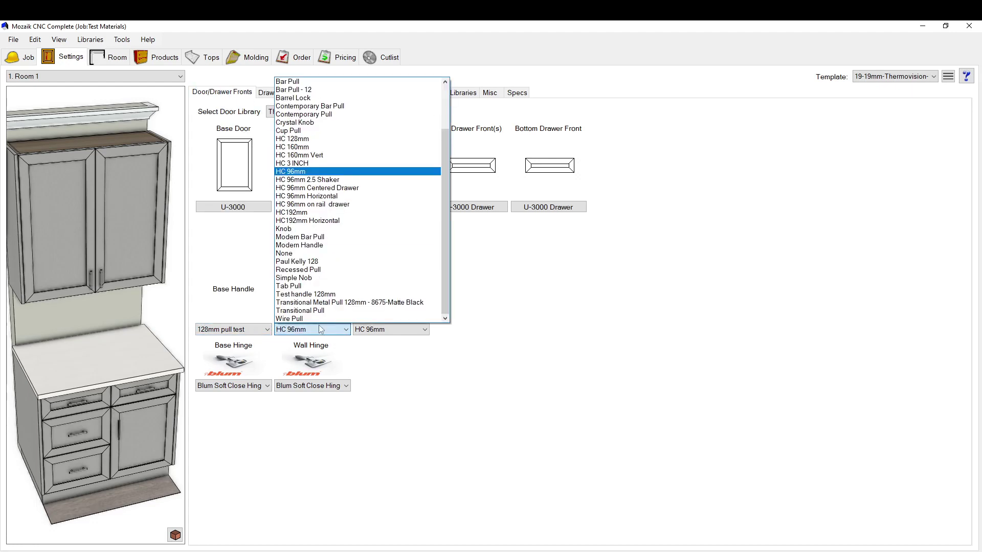
scroll(356, 110, "up", 3)
left_click(307, 90)
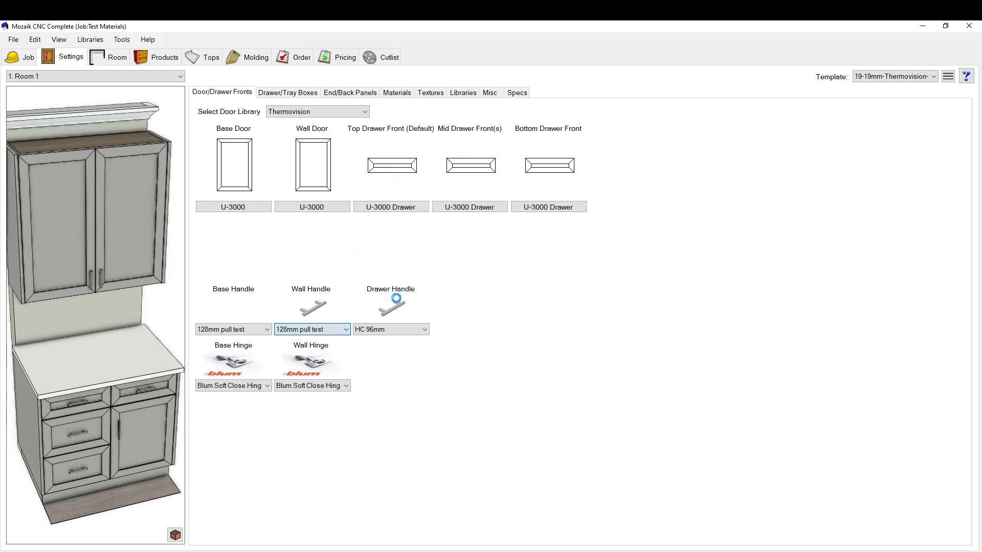
left_click(401, 329)
scroll(425, 160, "up", 5)
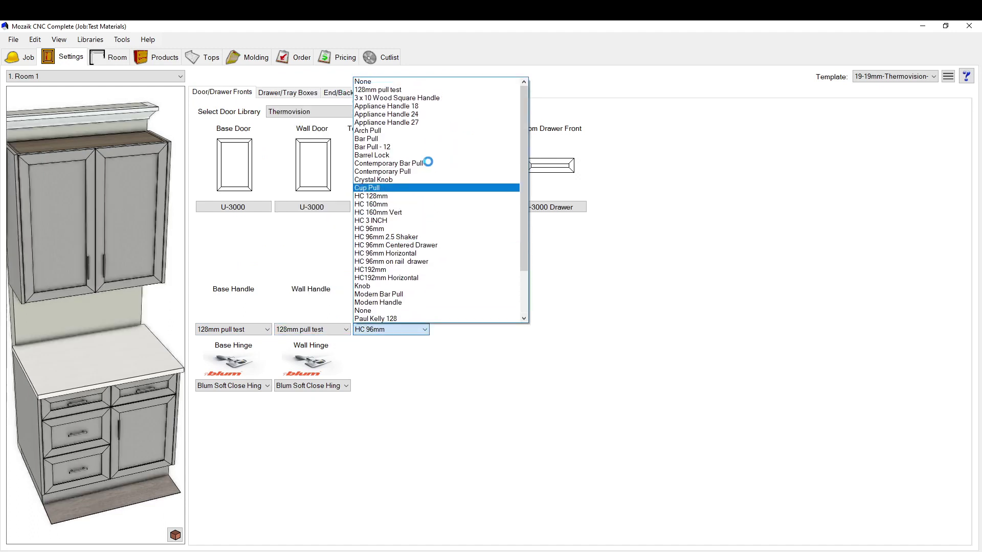
left_click(413, 90)
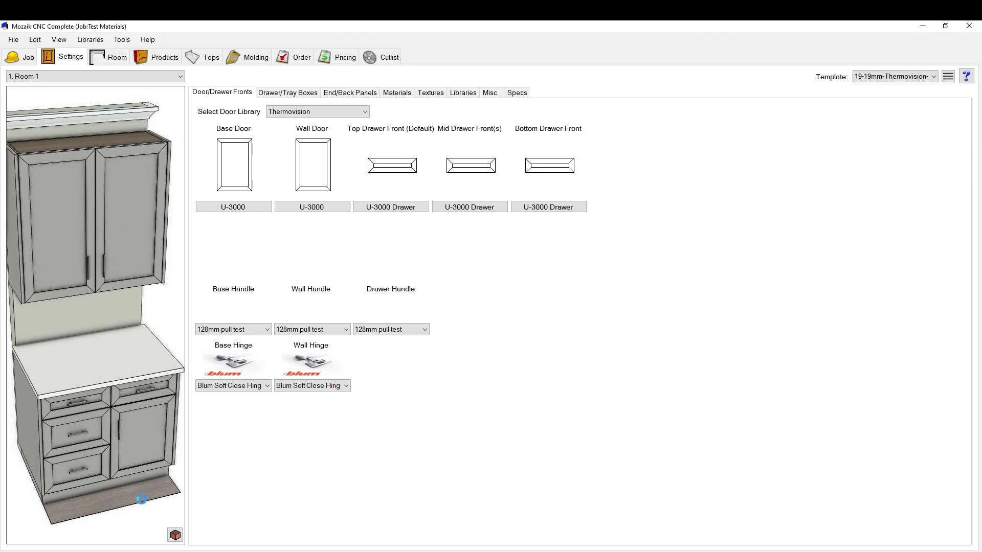
left_click_drag(117, 306, 133, 244)
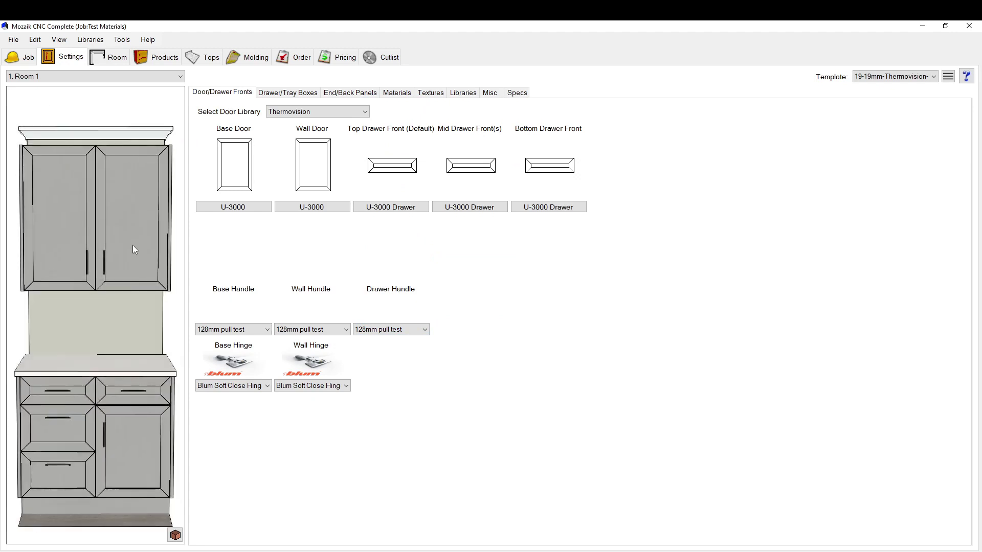
- Switch the door library to Hillcrest Doors and give base doors Painted - Slab Door with default routing
left_click(302, 111)
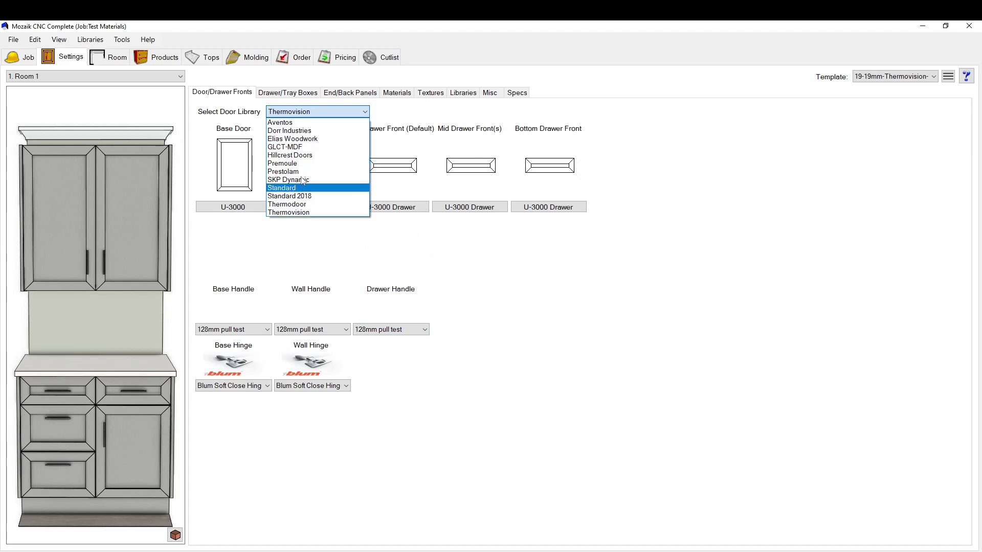
left_click(296, 155)
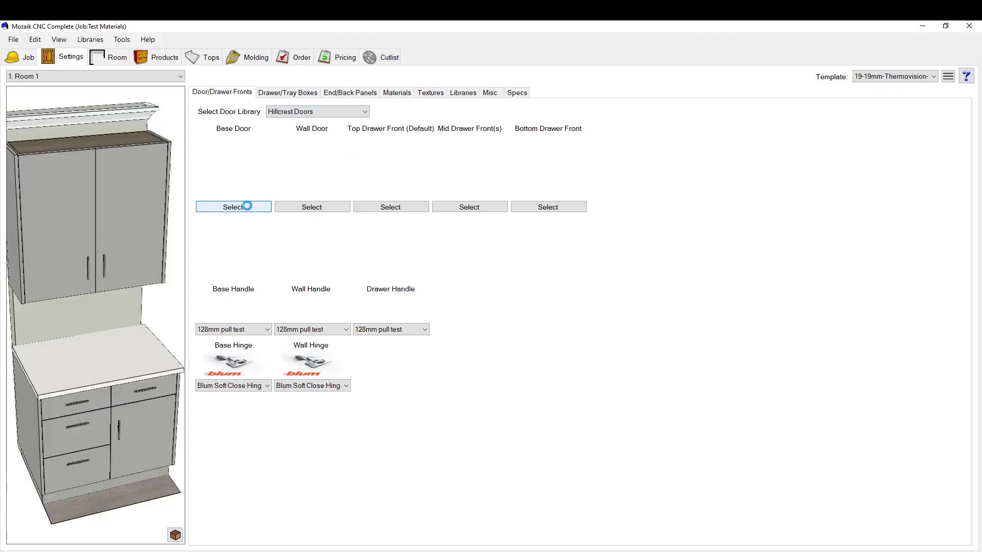
left_click(247, 206)
left_click(495, 245)
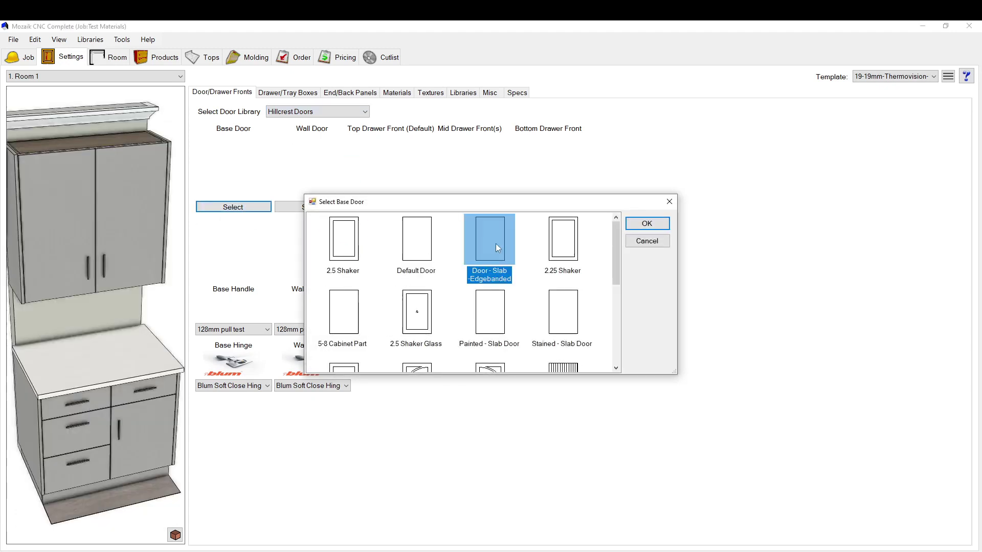
left_click(490, 313)
left_click(647, 223)
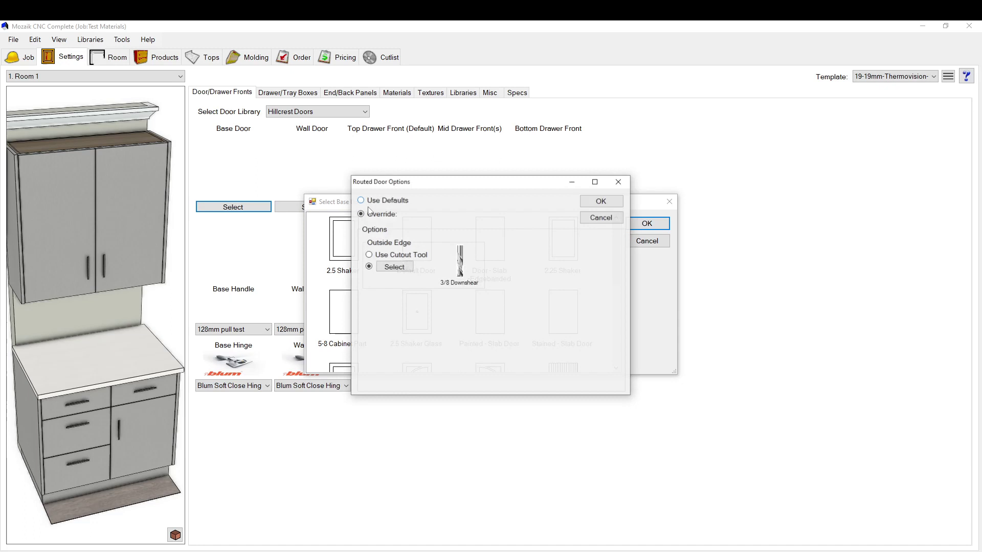
left_click(388, 201)
left_click(600, 201)
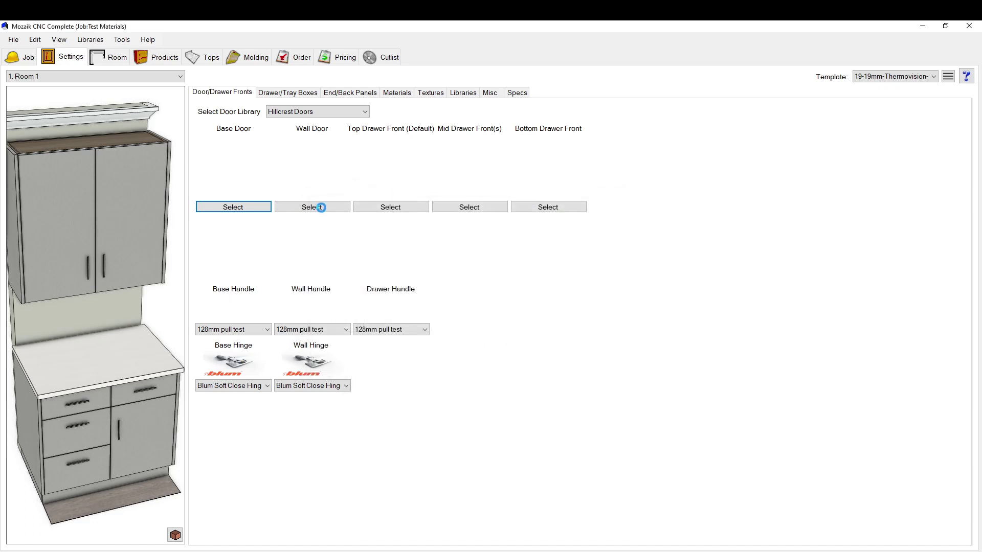
- Give the wall doors the Painted - Slab Door style with default routing
left_click(320, 207)
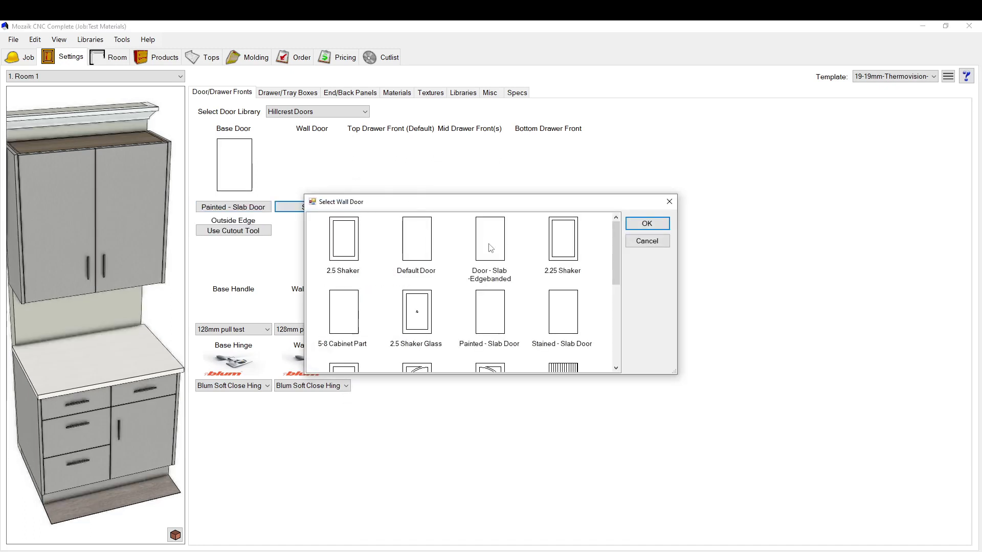
left_click(510, 317)
left_click(646, 224)
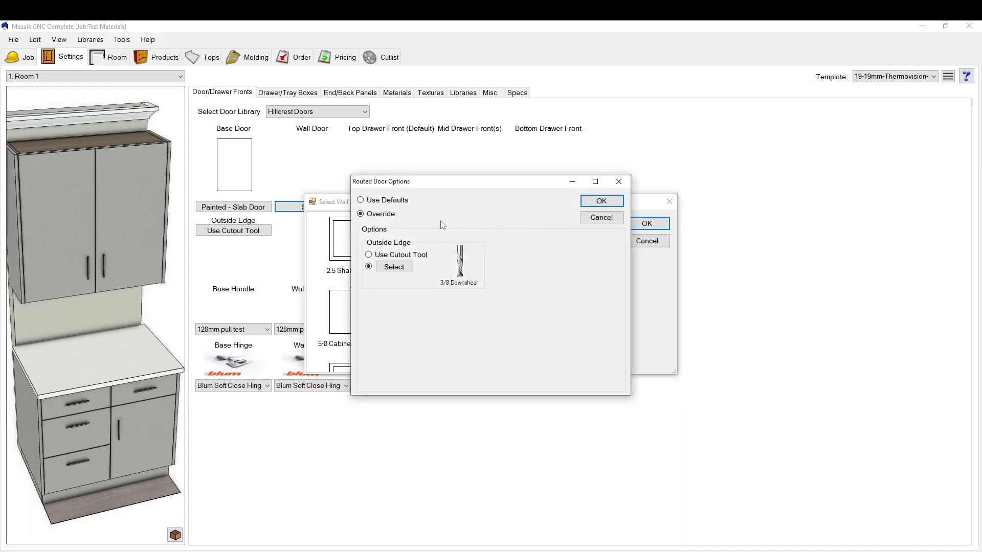
left_click(391, 201)
left_click(600, 201)
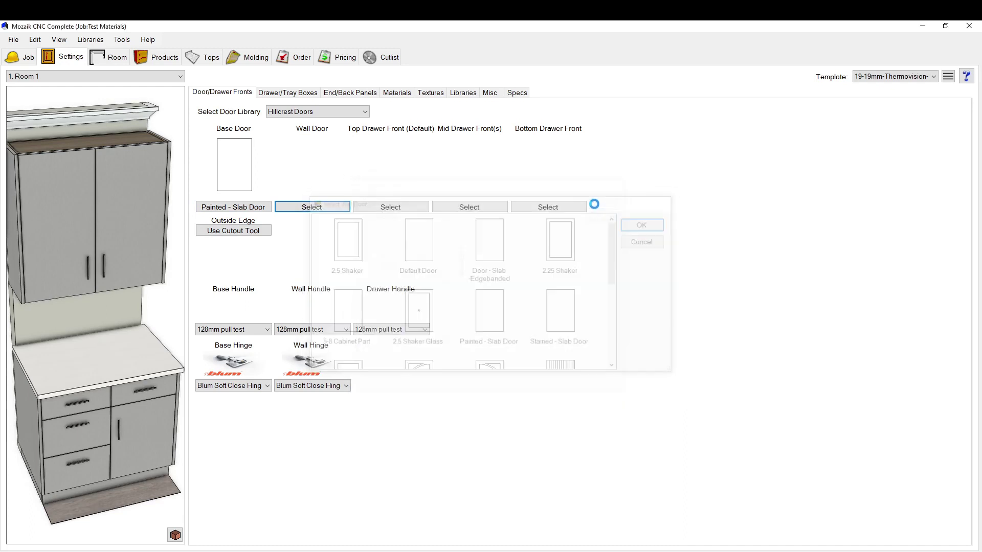
- Give the top and mid drawer fronts the Painted - Slab Drawer style with default routing
left_click(391, 207)
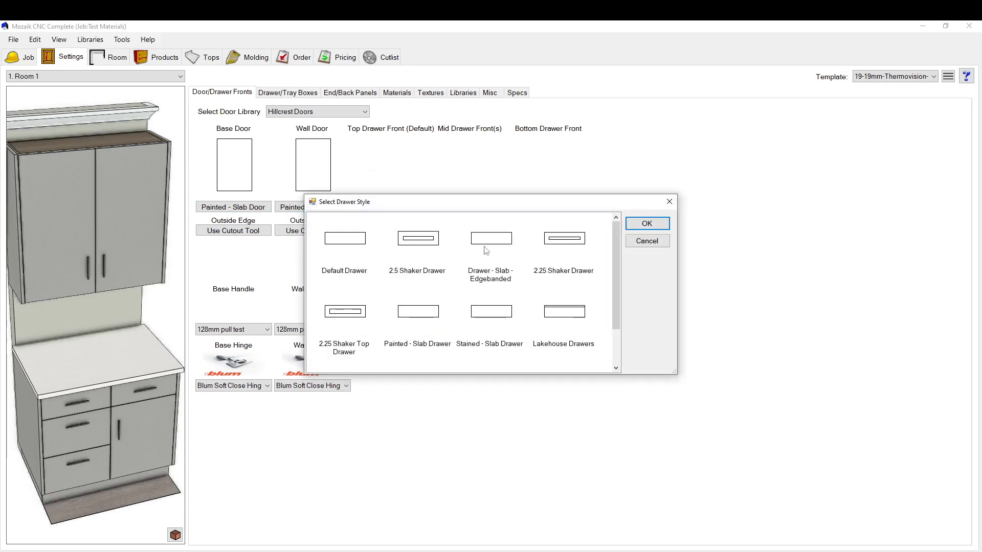
left_click(429, 324)
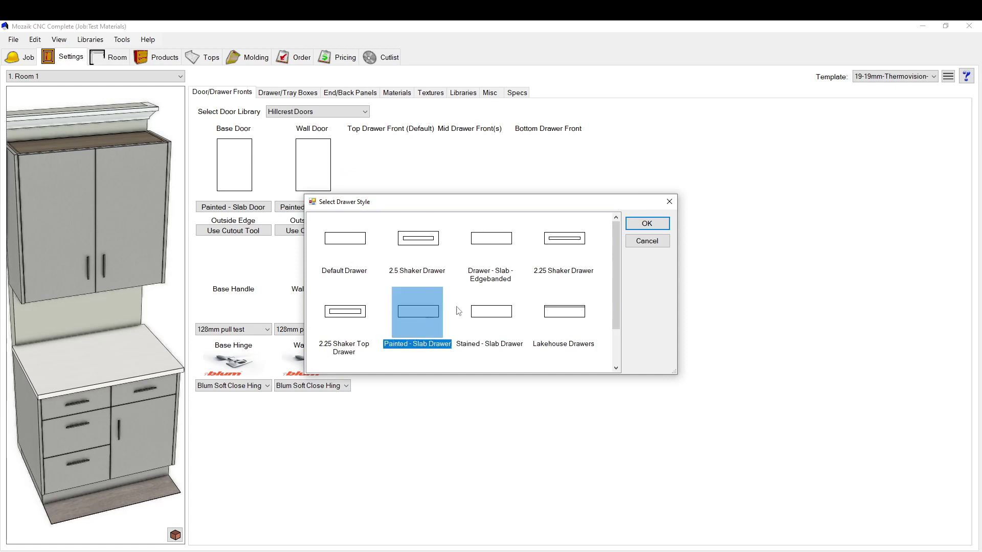
left_click(647, 223)
left_click(377, 201)
left_click(605, 200)
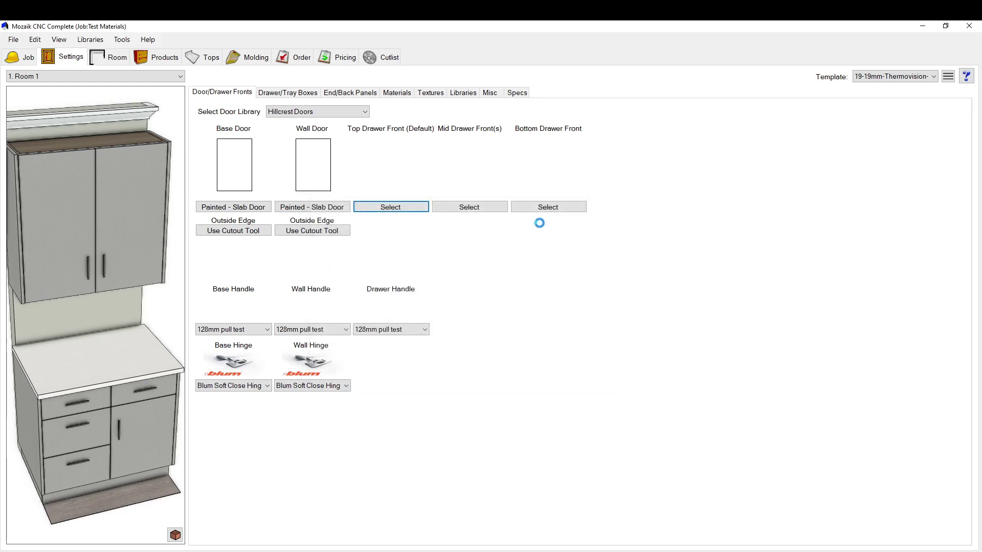
left_click(495, 209)
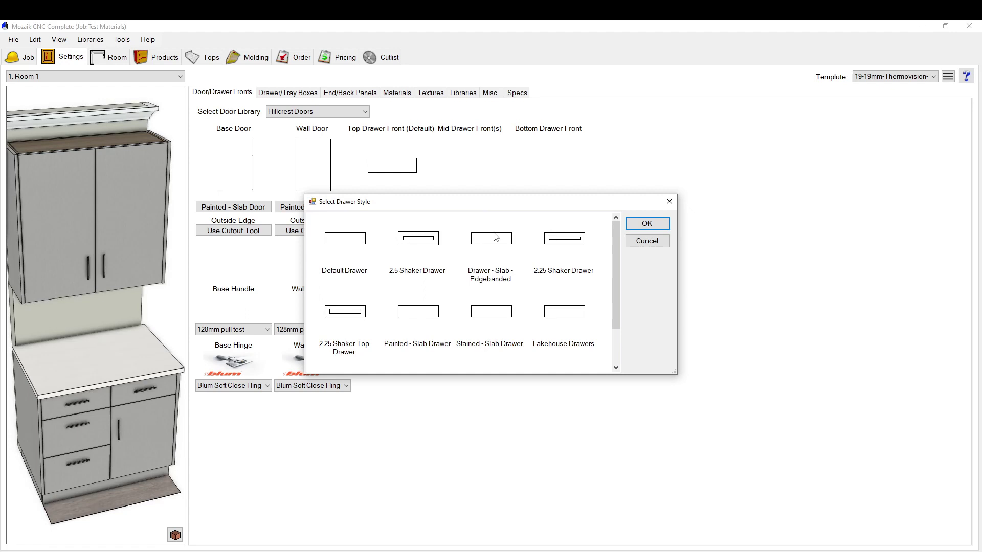
left_click(415, 318)
left_click(646, 223)
left_click(385, 204)
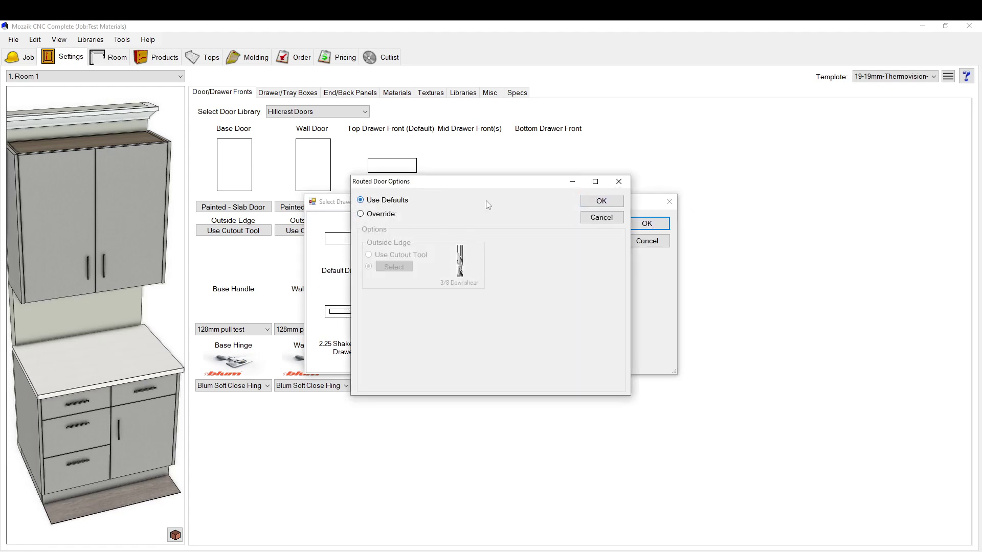
left_click(578, 205)
- Give the bottom drawer front Painted - Slab Drawer with default routing, then view the preview from the front
left_click(565, 207)
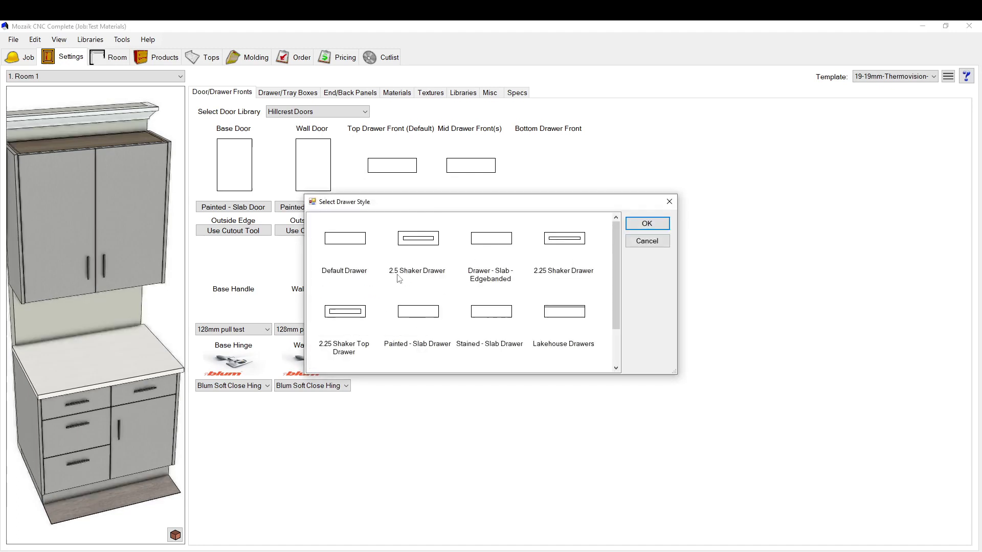
left_click(415, 320)
left_click(647, 224)
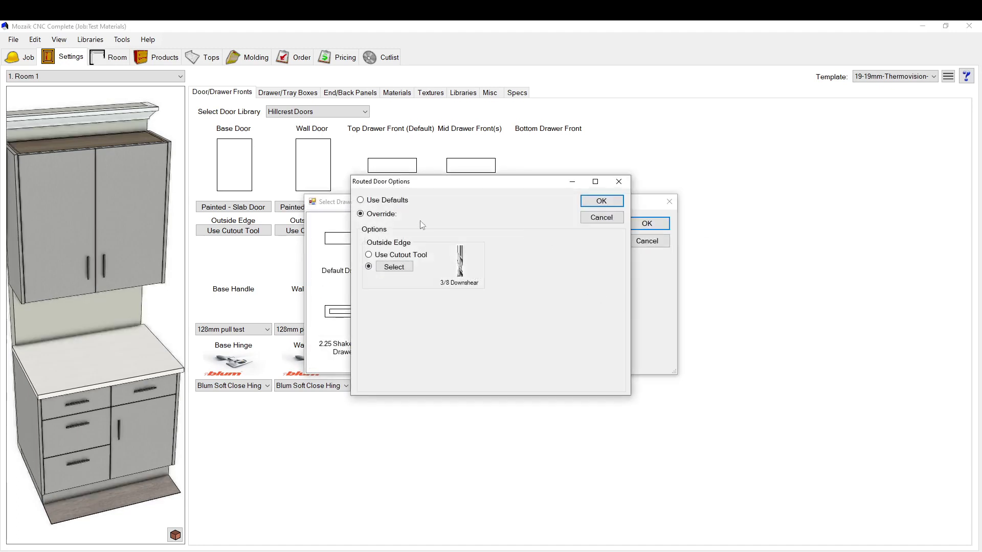
left_click(388, 200)
left_click(601, 201)
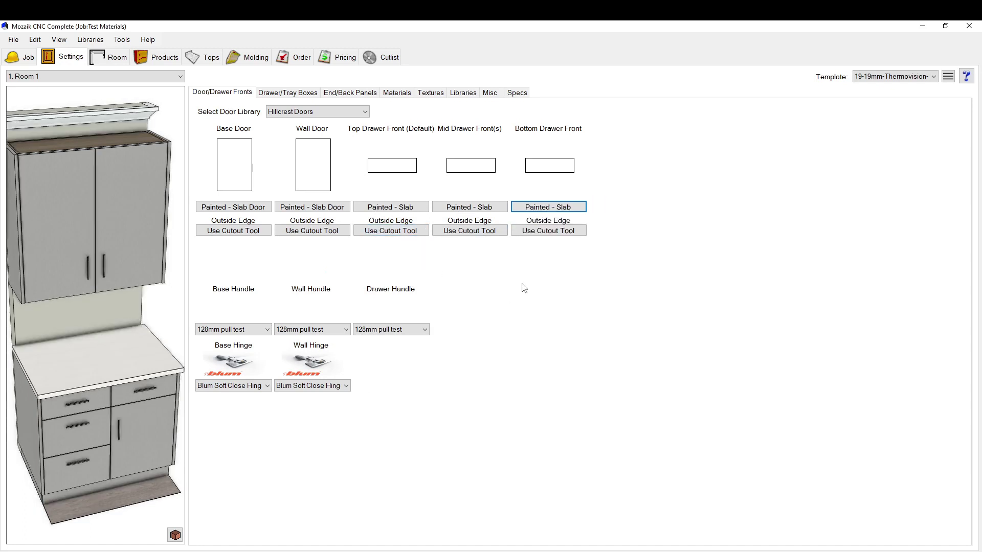
left_click(84, 252)
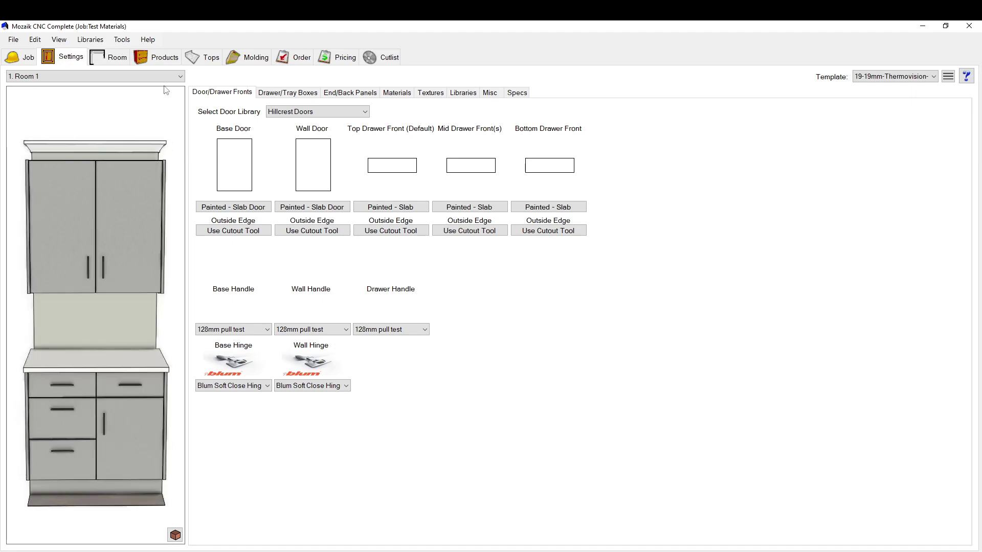
- Open the Wall #1 elevation from the room layout and zoom in on the cabinet fronts
left_click(156, 56)
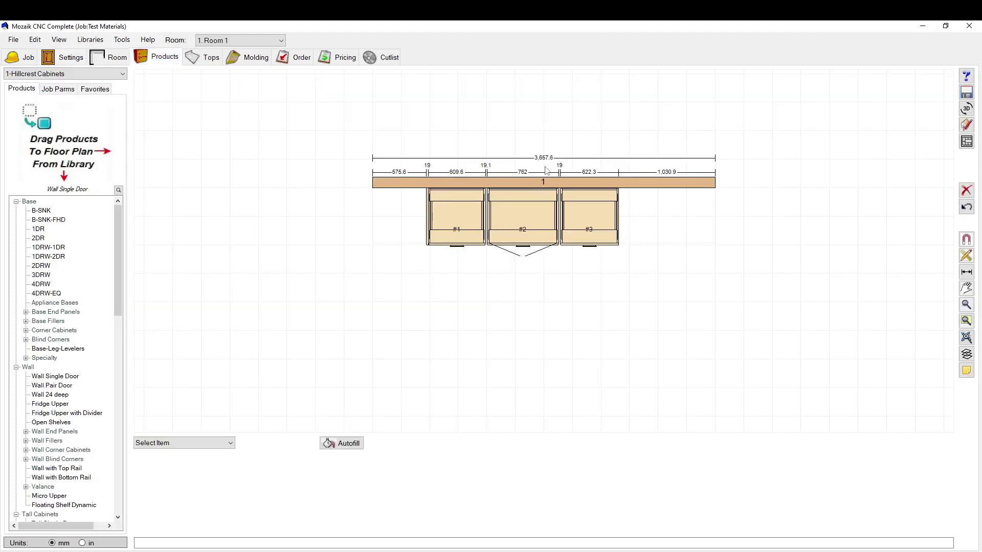
double_click(549, 182)
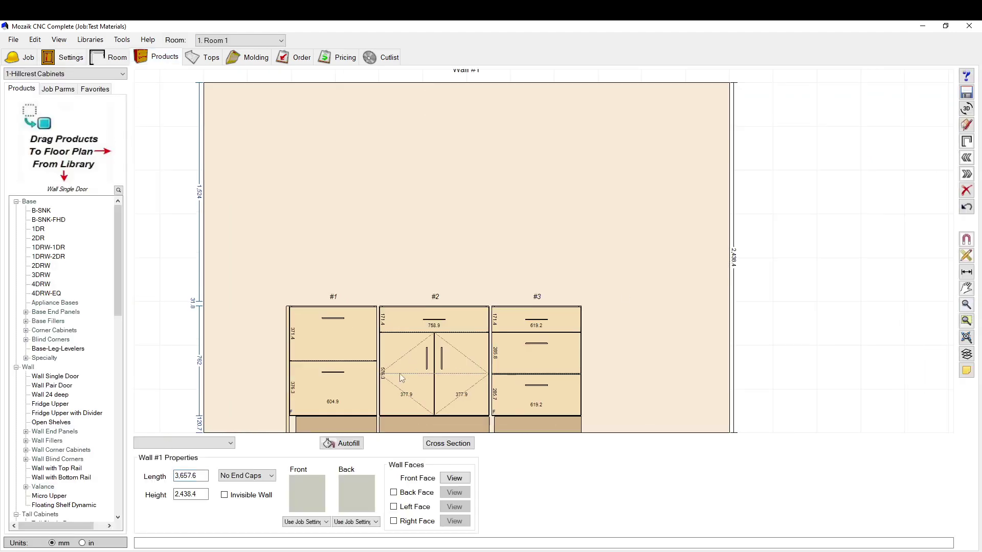
scroll(400, 374, "up", 3)
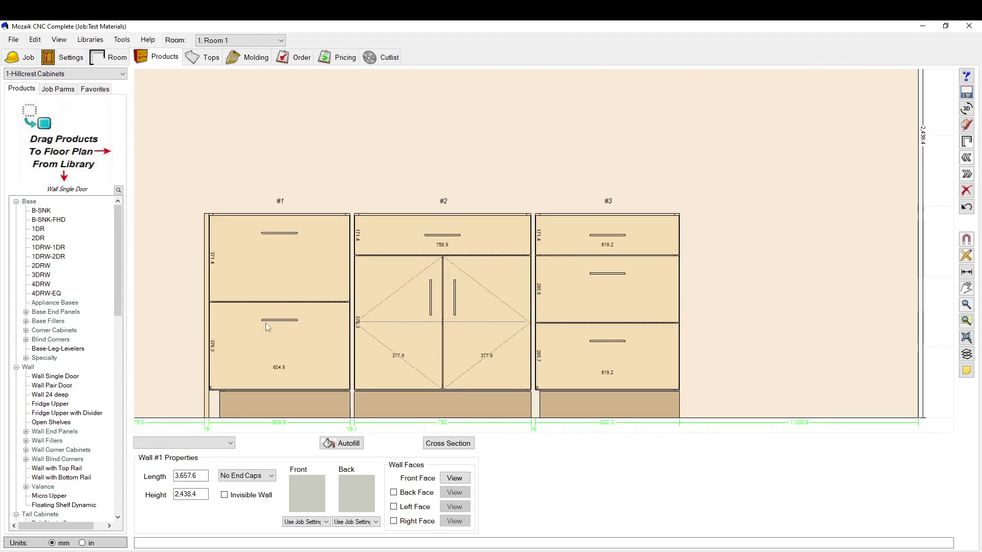
scroll(266, 323, "up", 2)
scroll(317, 320, "down", 1)
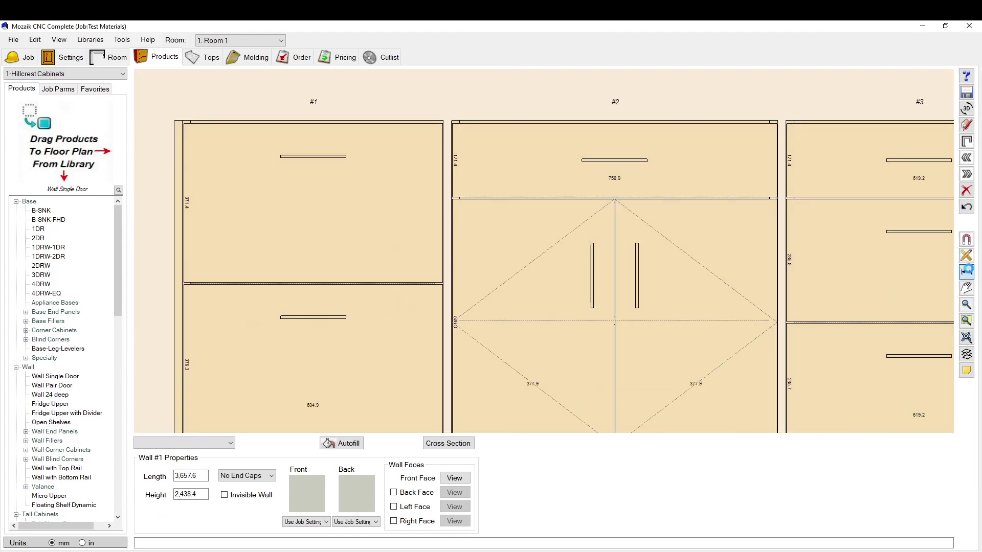
- Place a dimension measuring across the drawer front
left_click(966, 272)
scroll(461, 284, "up", 2)
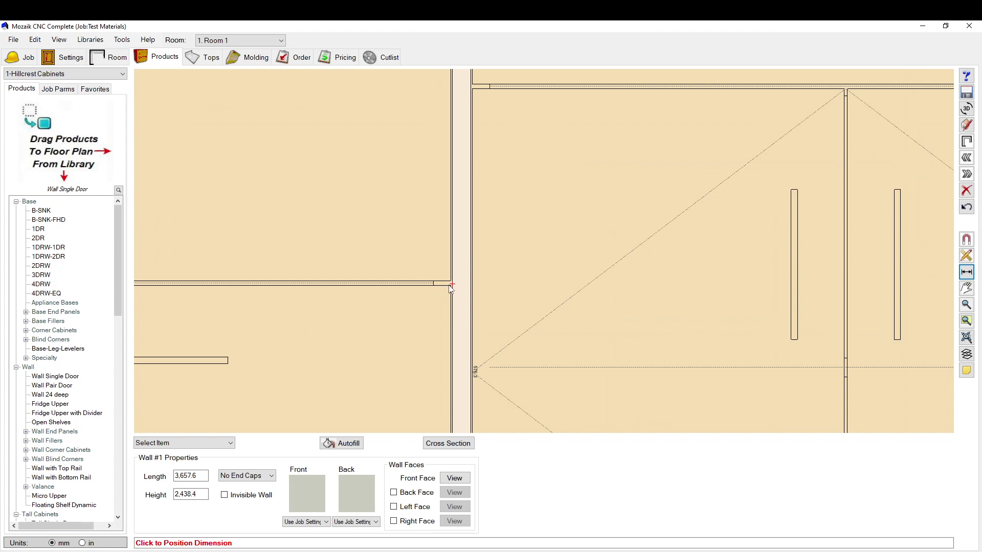
left_click(452, 286)
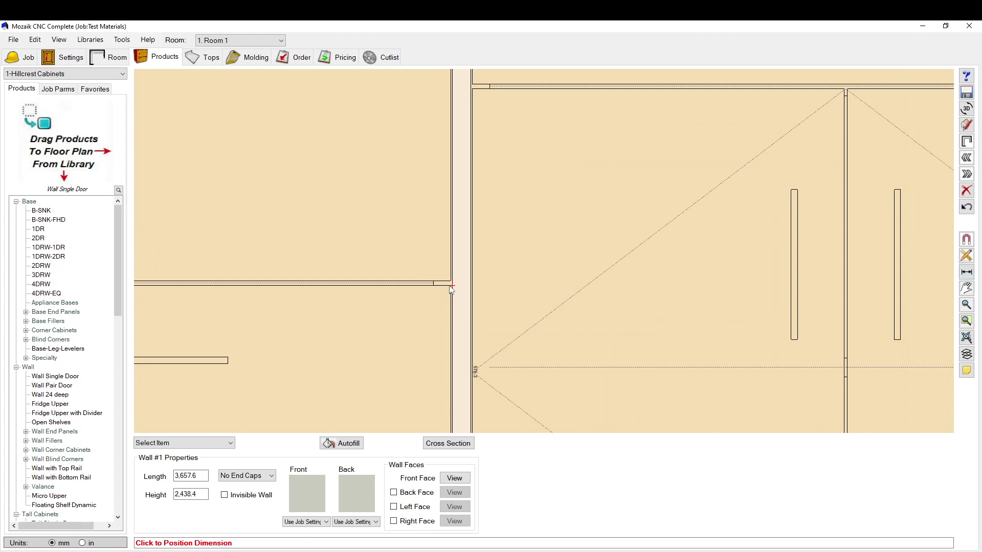
left_click(228, 364)
left_click(406, 342)
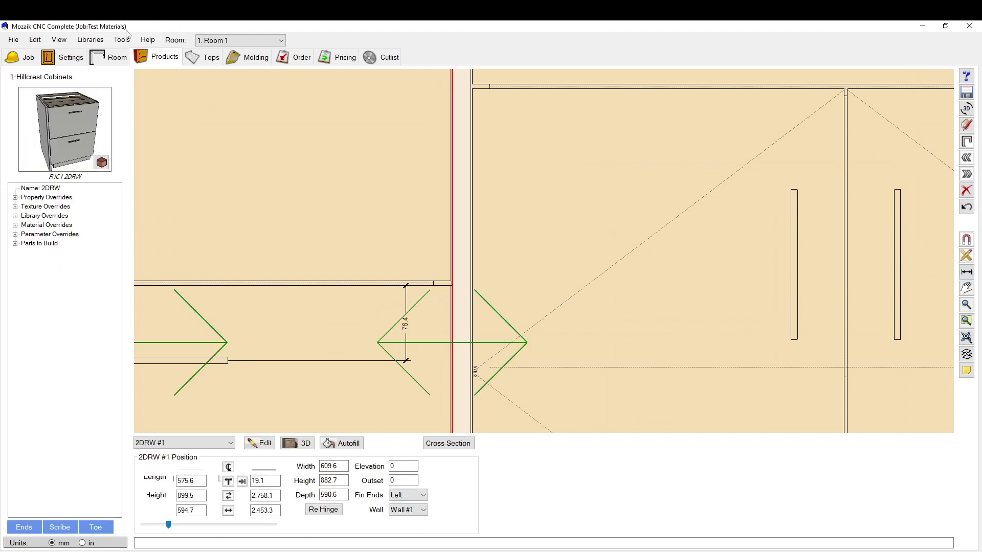
- Switch the measurement units to inches
left_click(90, 40)
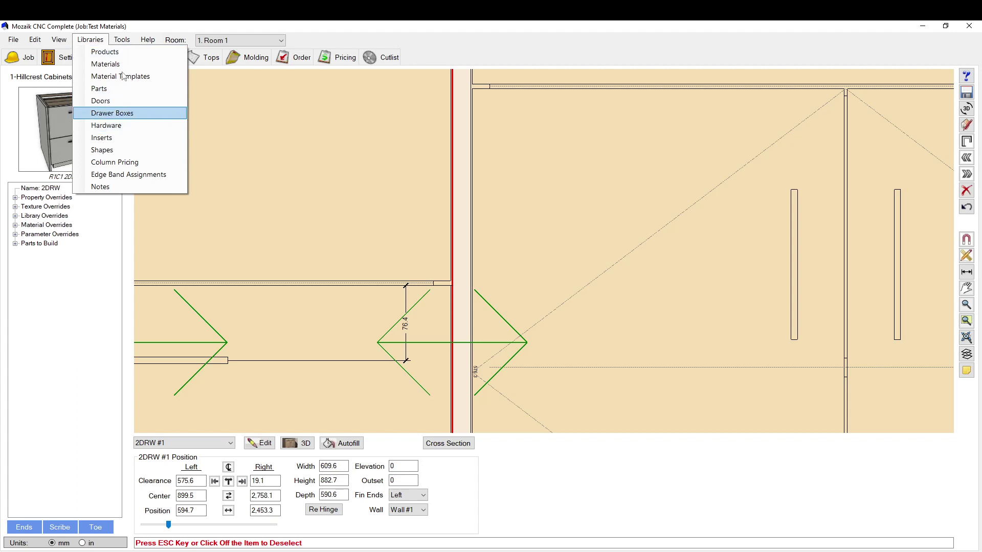
left_click(122, 39)
left_click(146, 51)
left_click(459, 234)
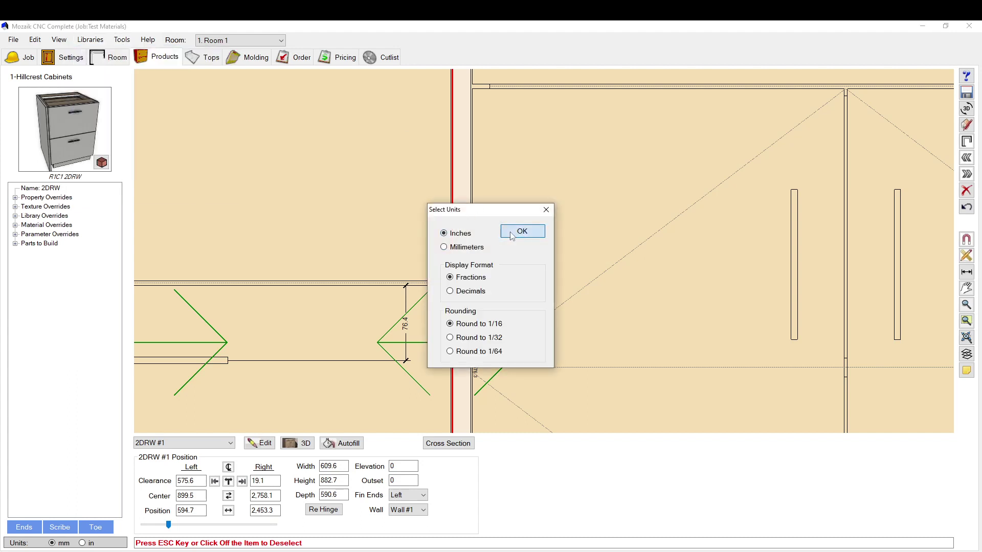
left_click(521, 231)
- Start the Dimension tool and zoom out to show cabinets #1–#3
scroll(388, 283, "up", 1)
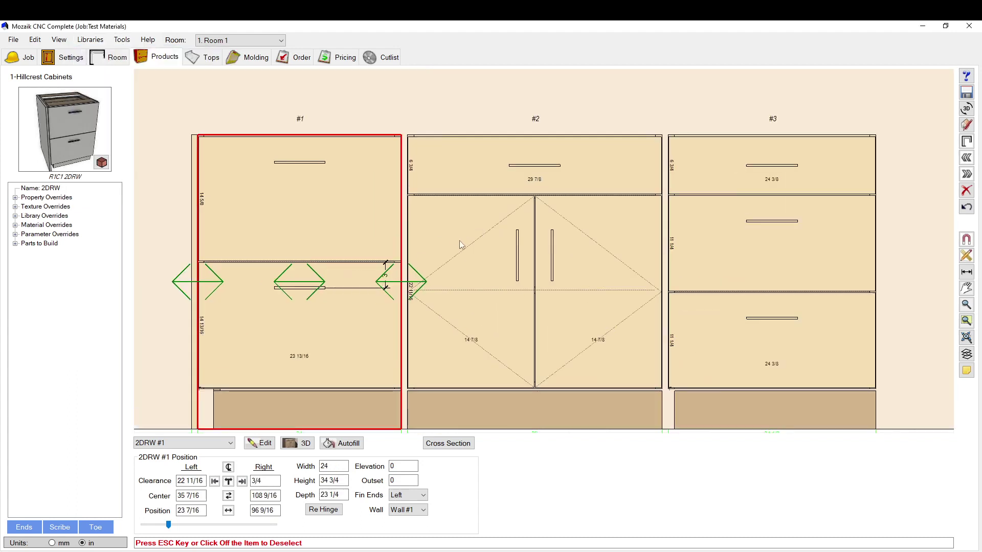
scroll(547, 235, "up", 1)
scroll(547, 235, "up", 1)
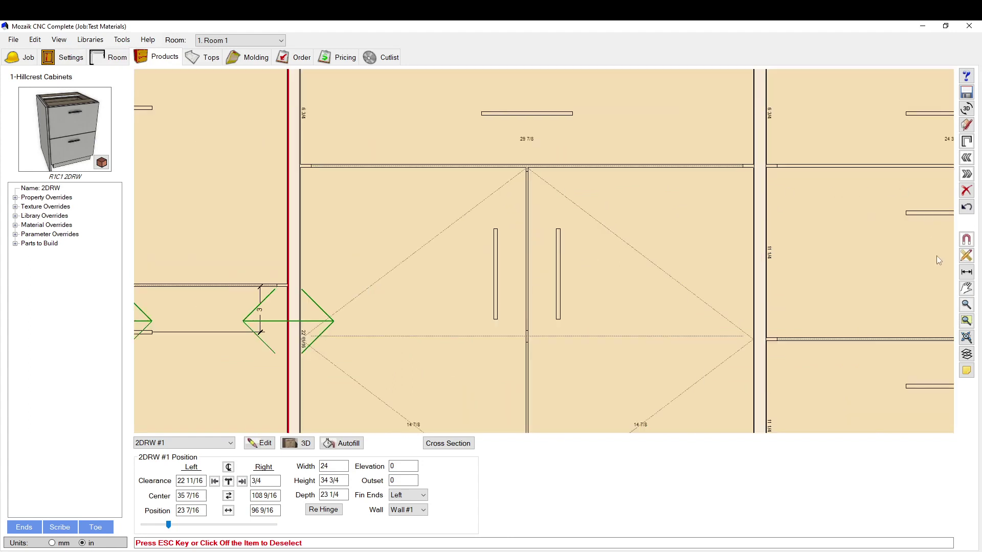
left_click(966, 272)
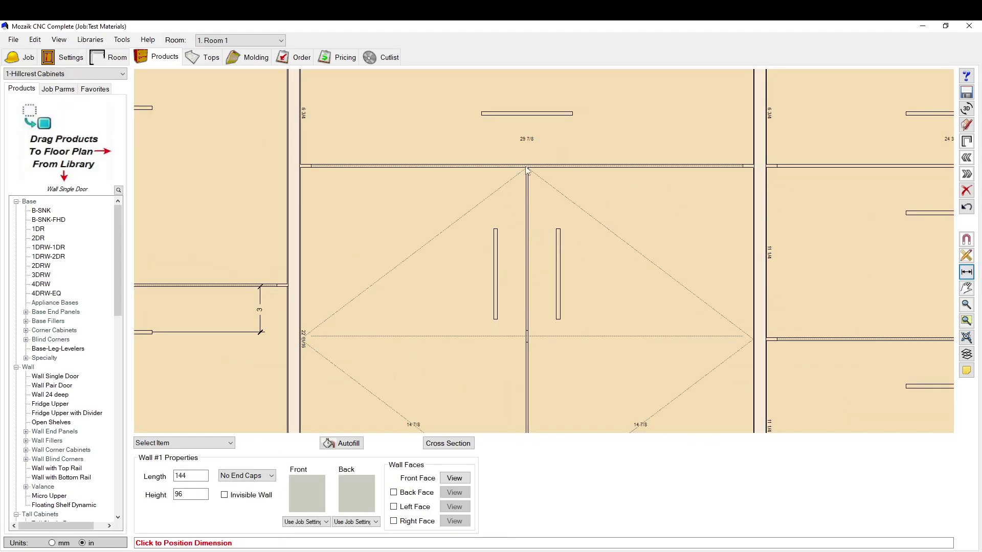
scroll(514, 230, "down", 2)
scroll(485, 209, "up", 1)
scroll(491, 132, "up", 2)
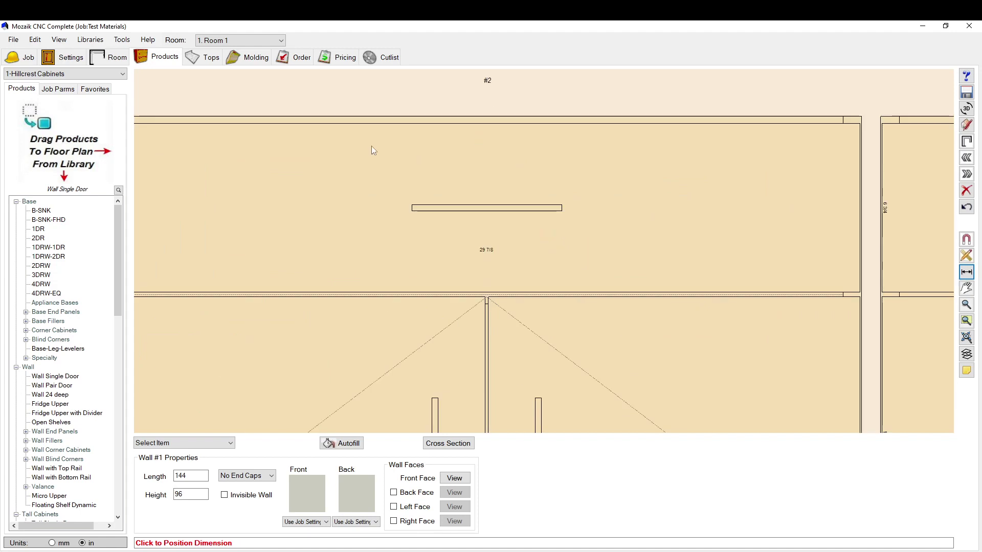
scroll(624, 153, "down", 3)
scroll(787, 218, "up", 1)
scroll(787, 218, "down", 1)
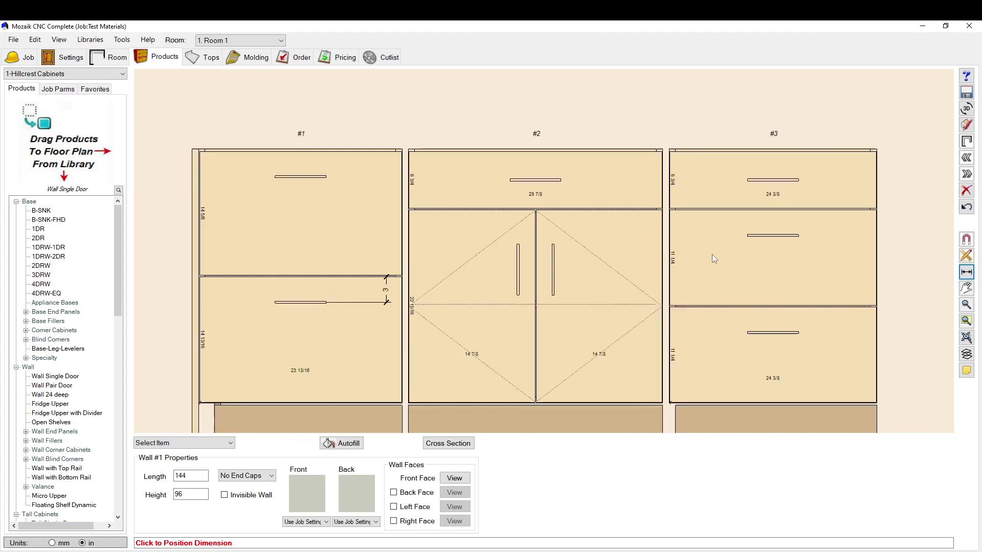
scroll(710, 256, "down", 1)
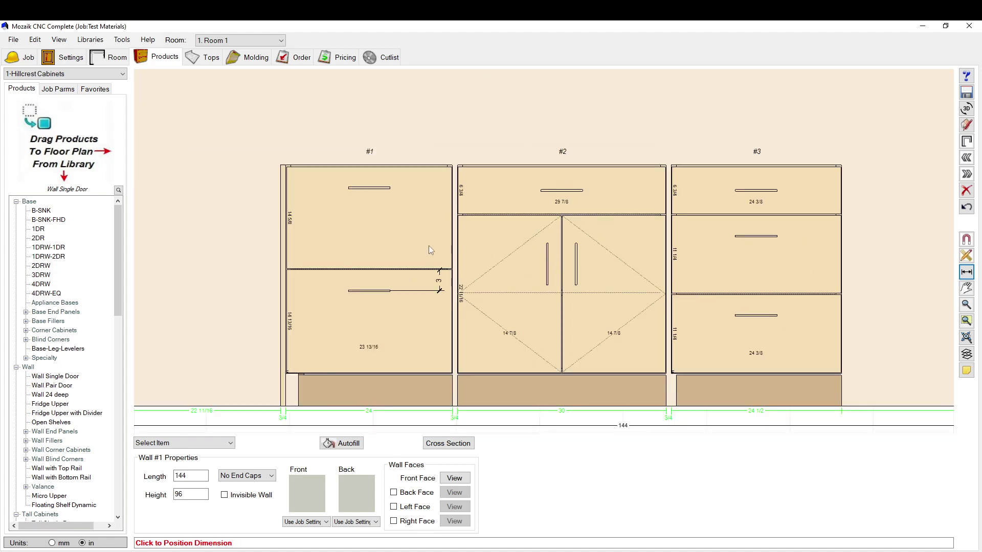
- Drag cabinet #3 out to a width of 40, then select the 1DRW-2DR cabinet #2
left_click(774, 272)
left_click_drag(863, 291, 909, 300)
scroll(615, 299, "down", 2)
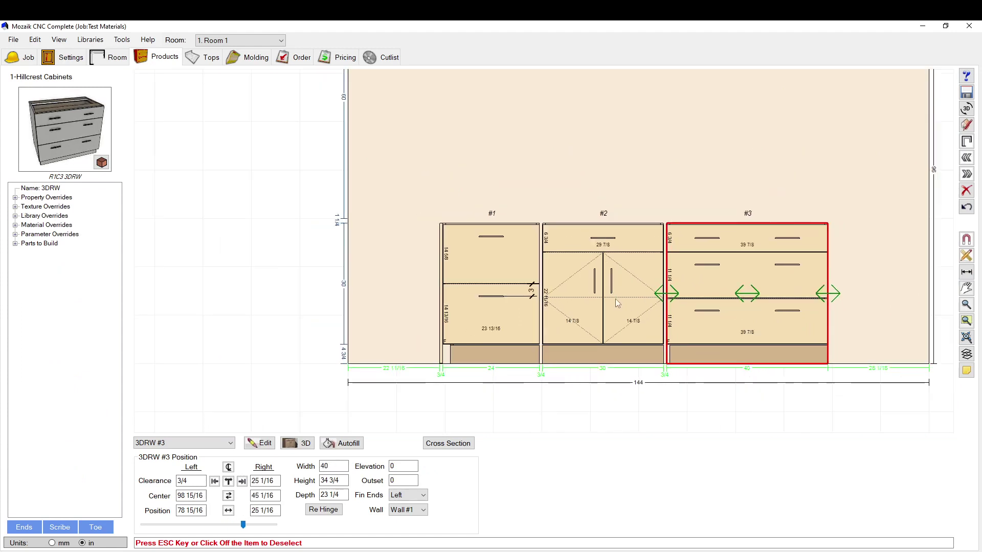
scroll(828, 301, "up", 2)
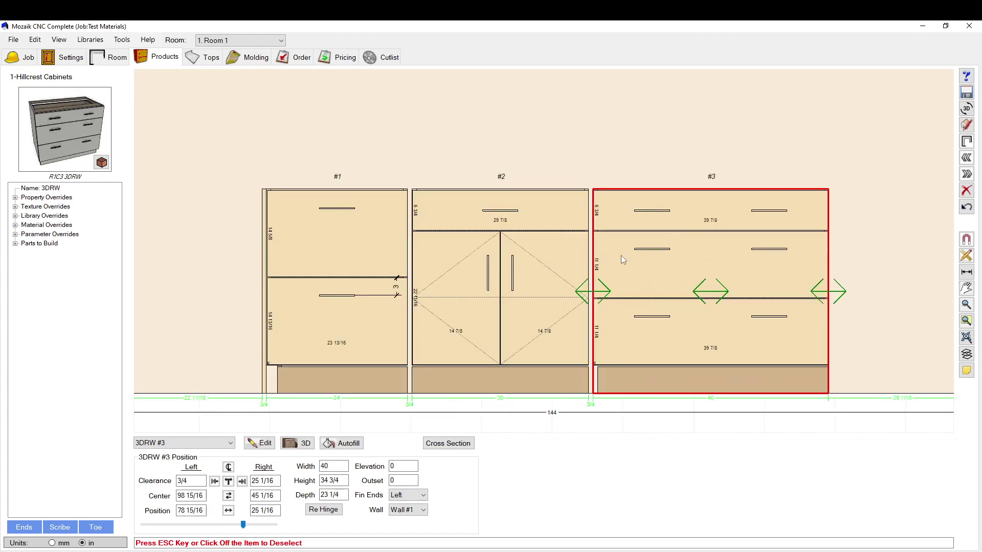
scroll(465, 254, "up", 1)
left_click(516, 279)
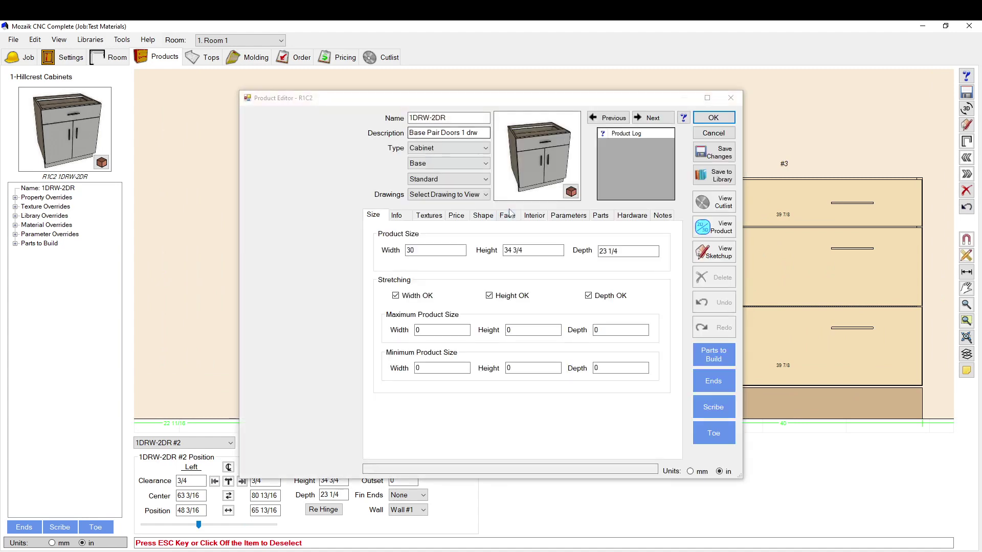
- Cancel the Product Editor and set the 128mm pull test's pull offset to 5 in the Hardware Library
left_click(713, 133)
left_click(90, 40)
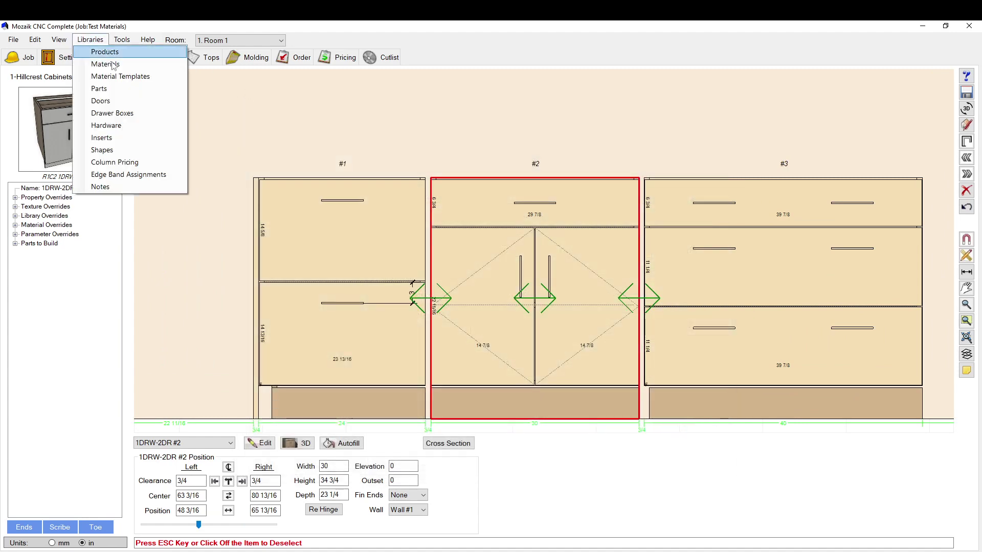
left_click(115, 126)
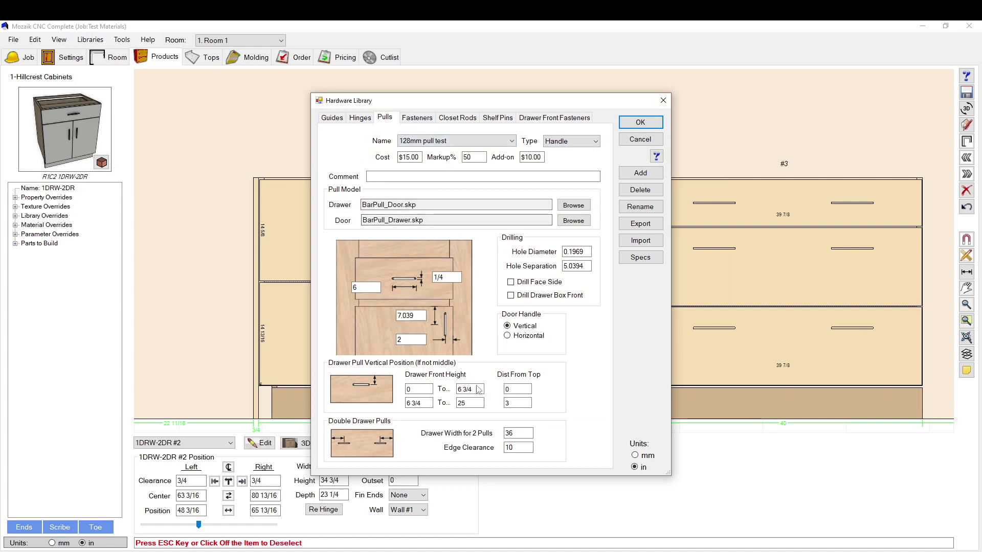
double_click(406, 315)
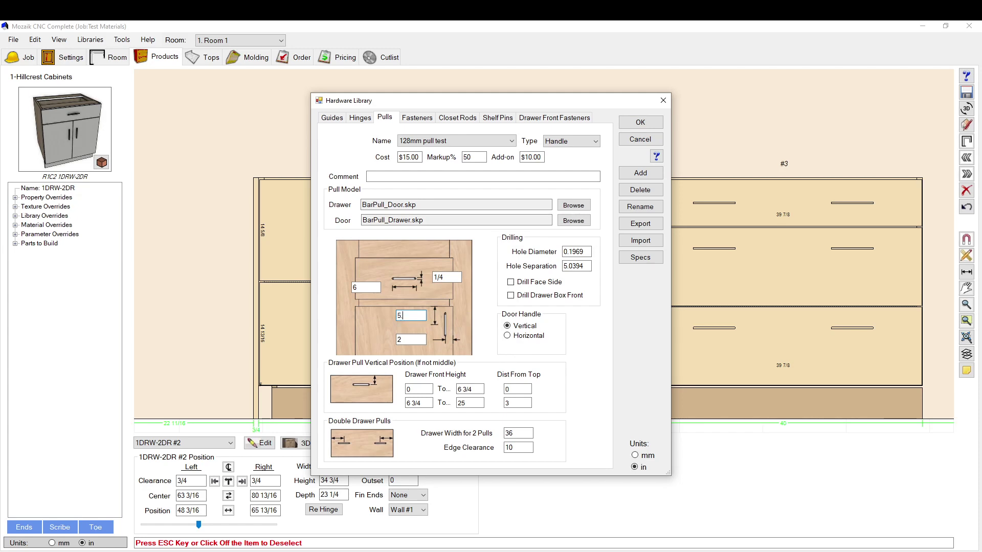
left_click(641, 124)
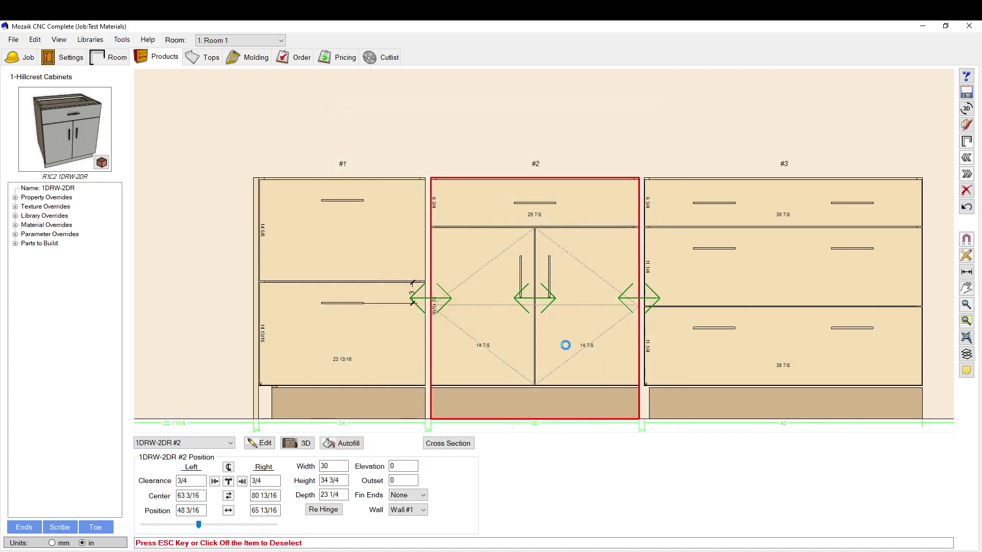
- Widen cabinet #3 to 50 1/2
key("Escape")
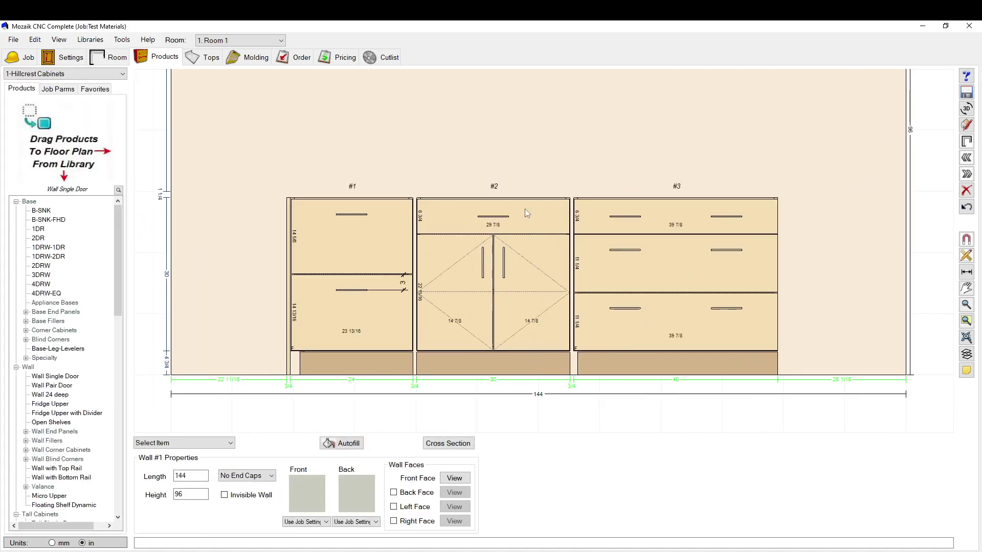
left_click(452, 151)
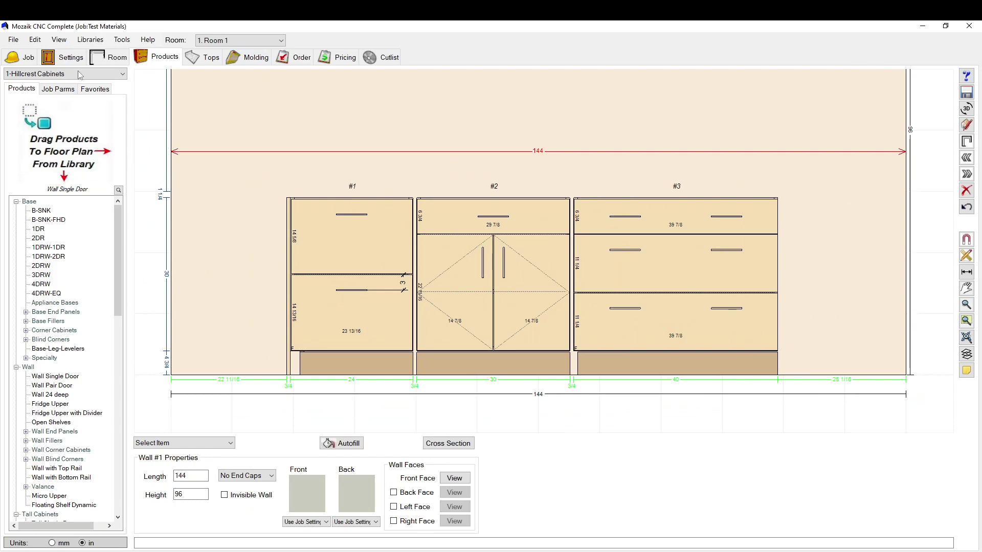
left_click(653, 256)
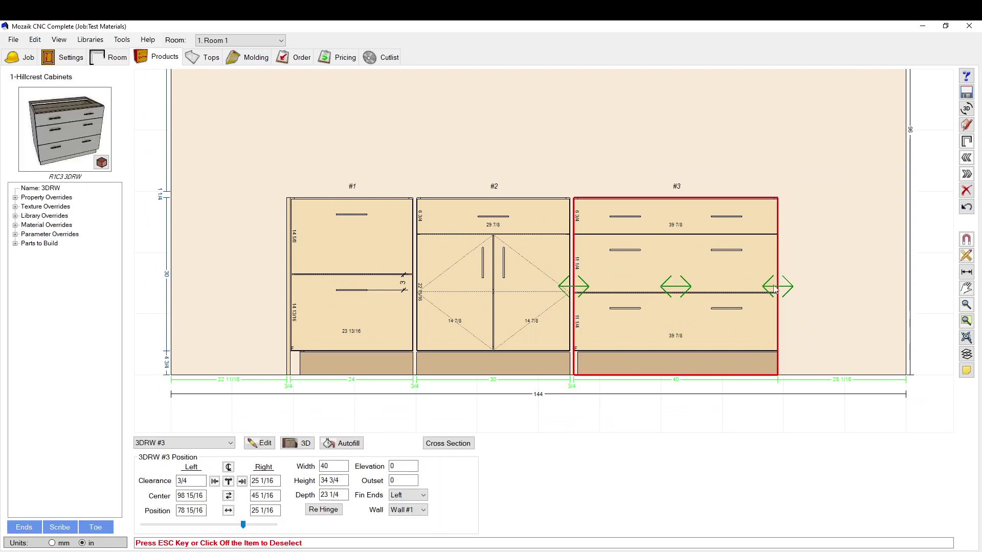
left_click_drag(775, 289, 829, 290)
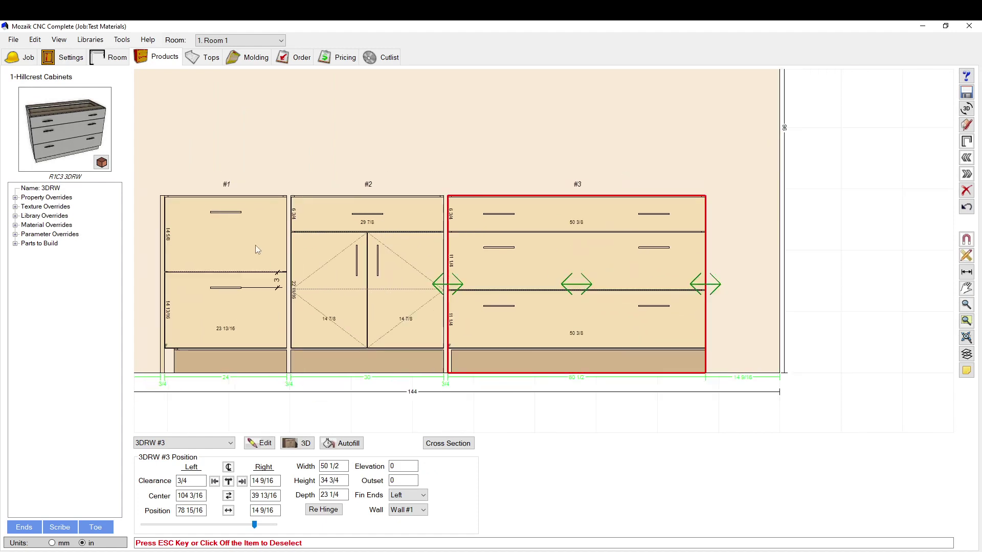
- Narrow cabinet #1 down to 8 wide
left_click(275, 279)
left_click_drag(275, 280, 221, 279)
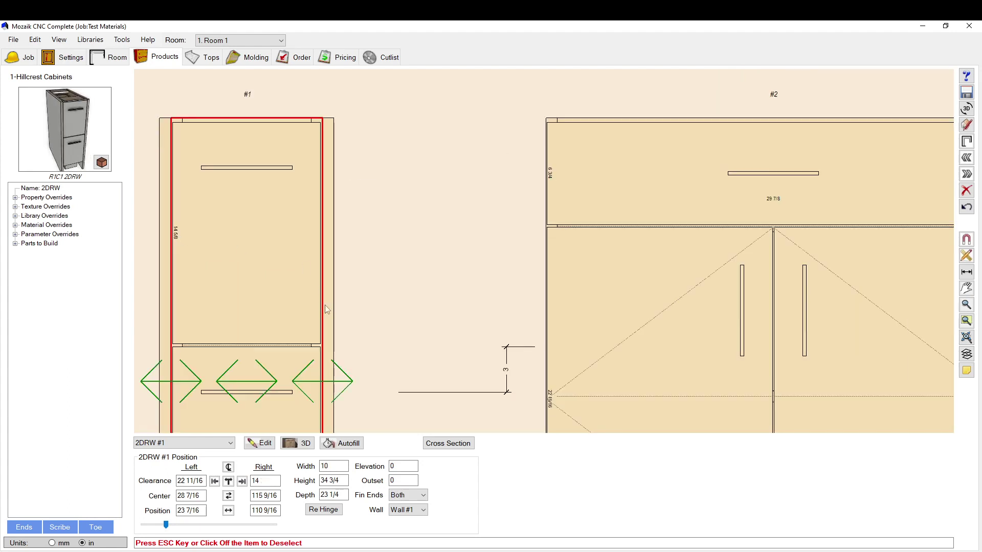
left_click_drag(326, 309, 311, 306)
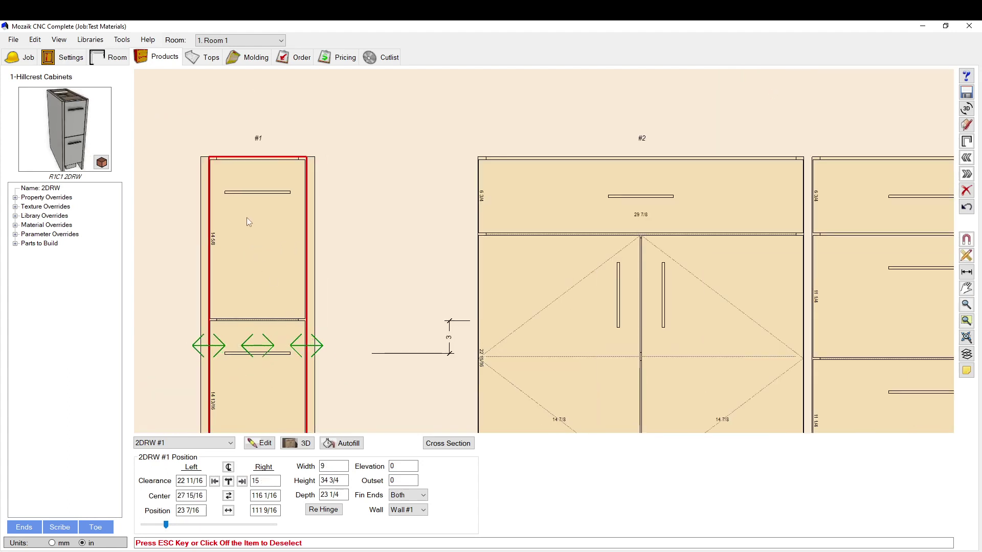
left_click_drag(304, 346, 280, 278)
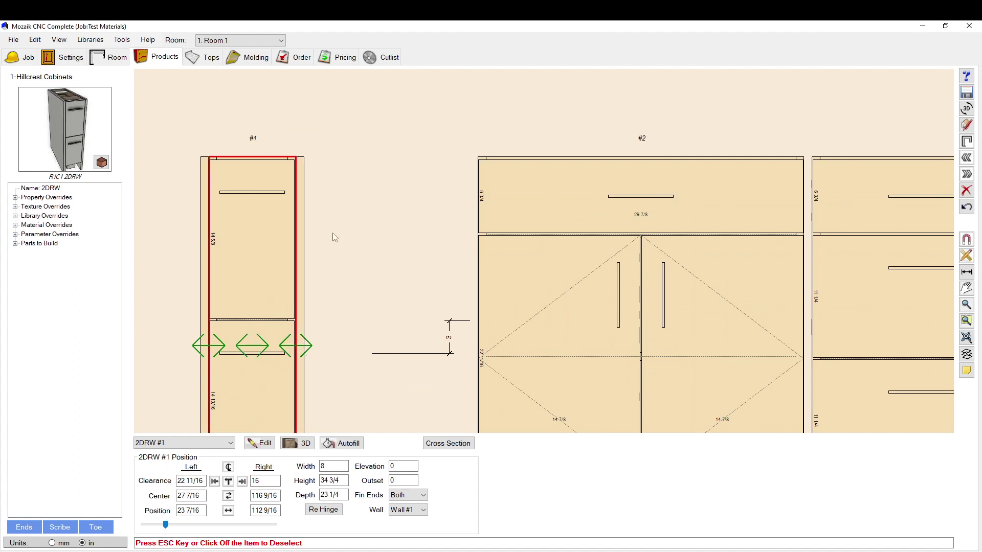
- Open cabinet #1's Face tab and review the top drawer's pull override choices without changing them
double_click(242, 229)
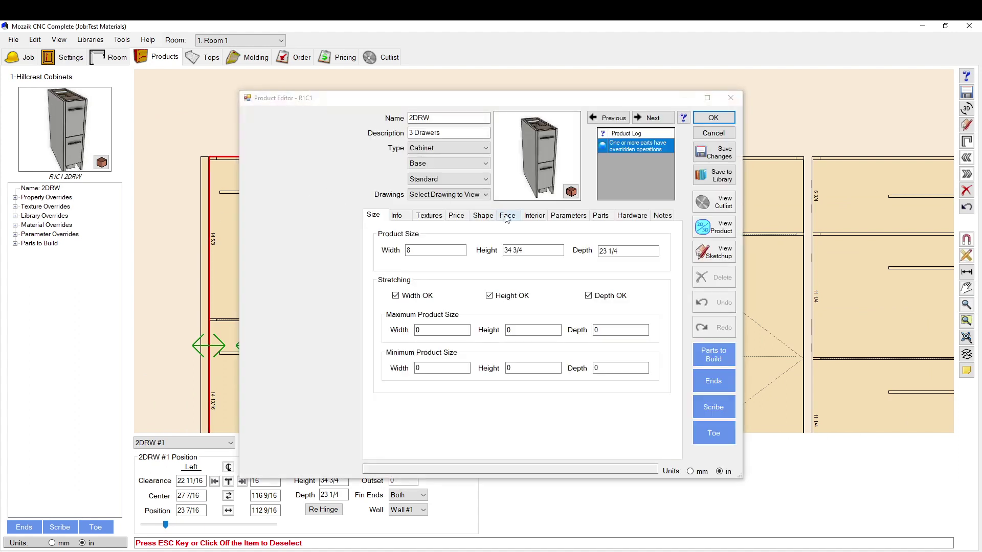
left_click(511, 215)
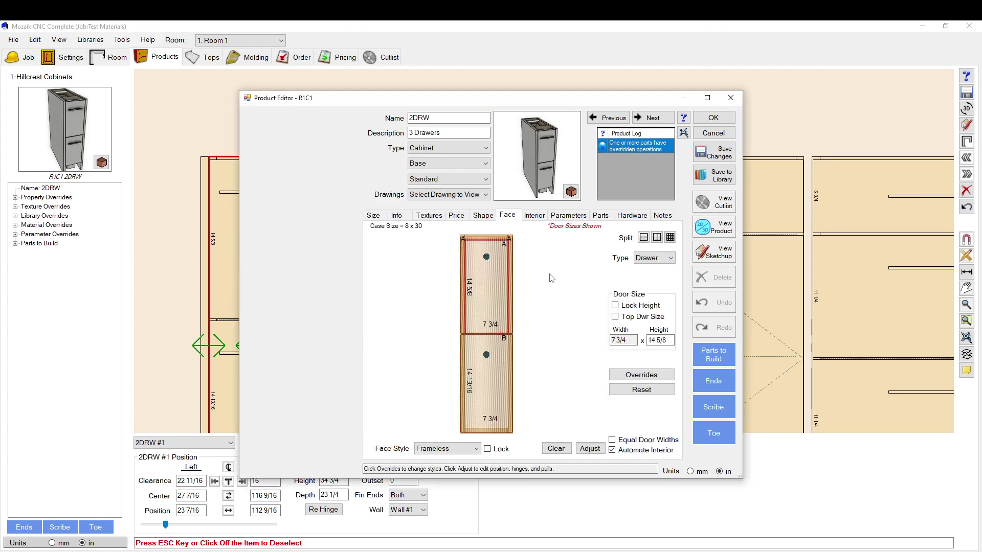
left_click(652, 375)
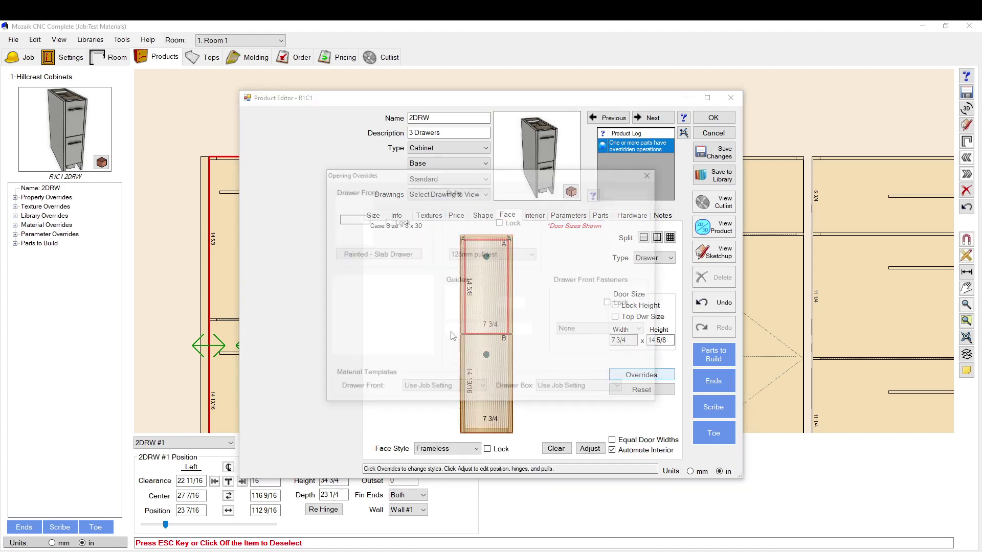
left_click(491, 253)
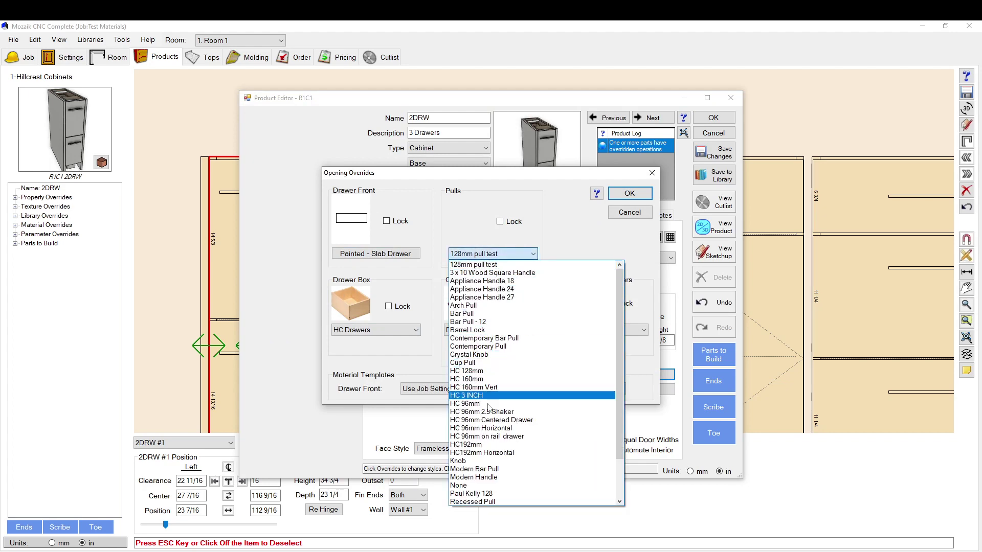
left_click(579, 214)
left_click(630, 192)
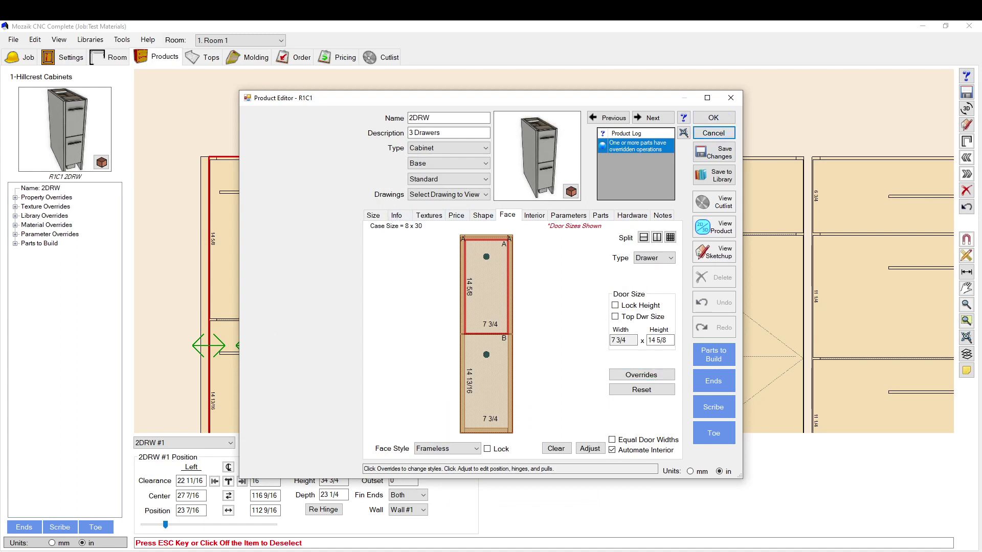
key("Escape")
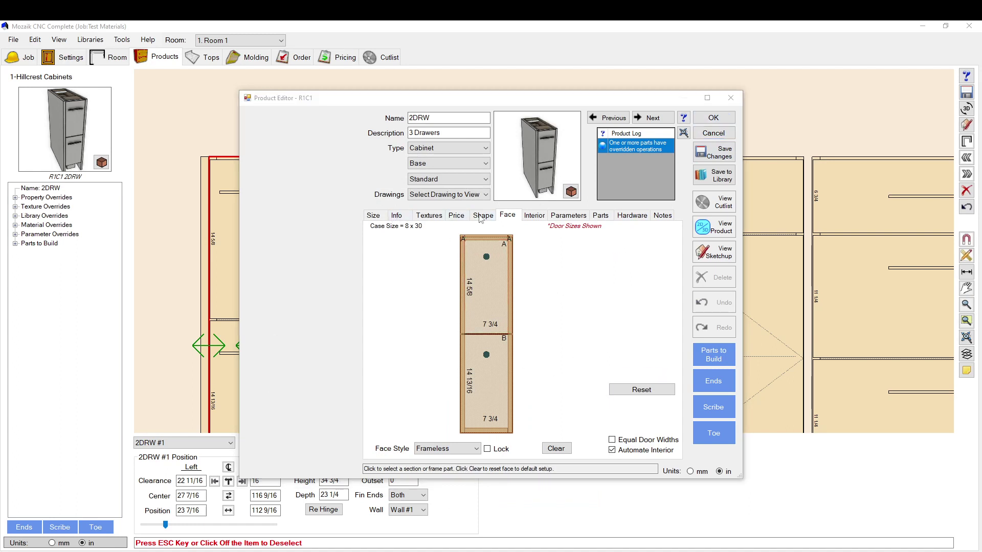
- Override cabinet #1's drawer pulls to HC 96mm and apply the change to the room
left_click(397, 215)
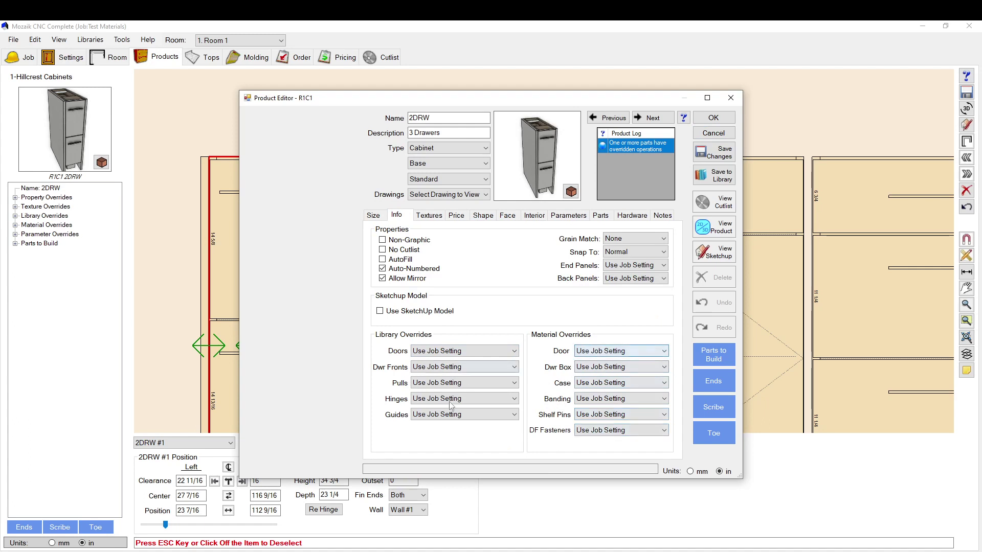
left_click(461, 382)
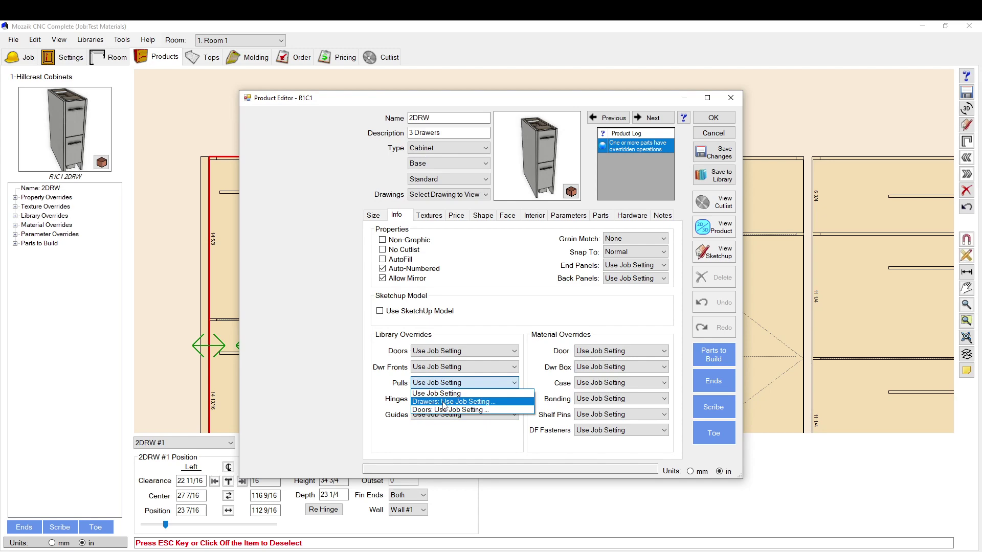
left_click(444, 402)
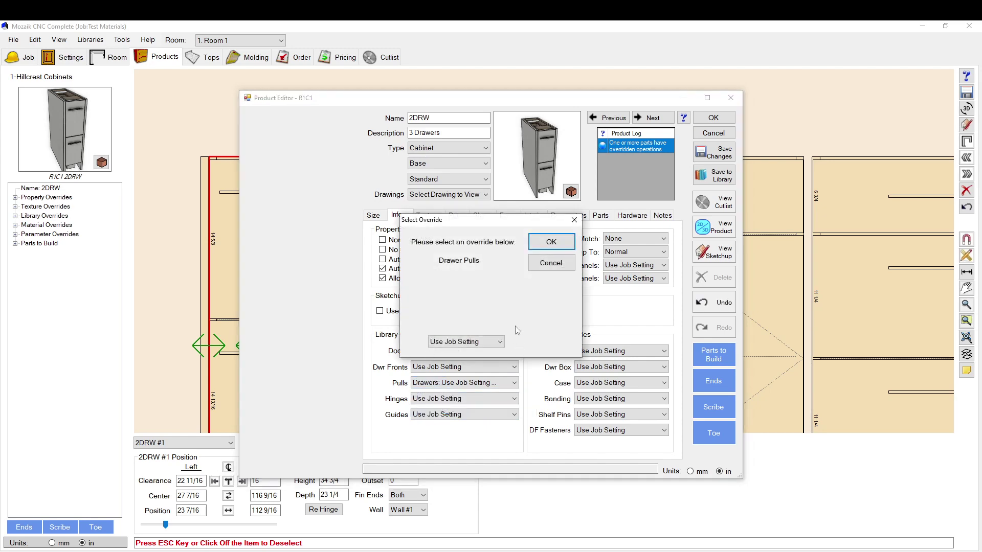
left_click(483, 341)
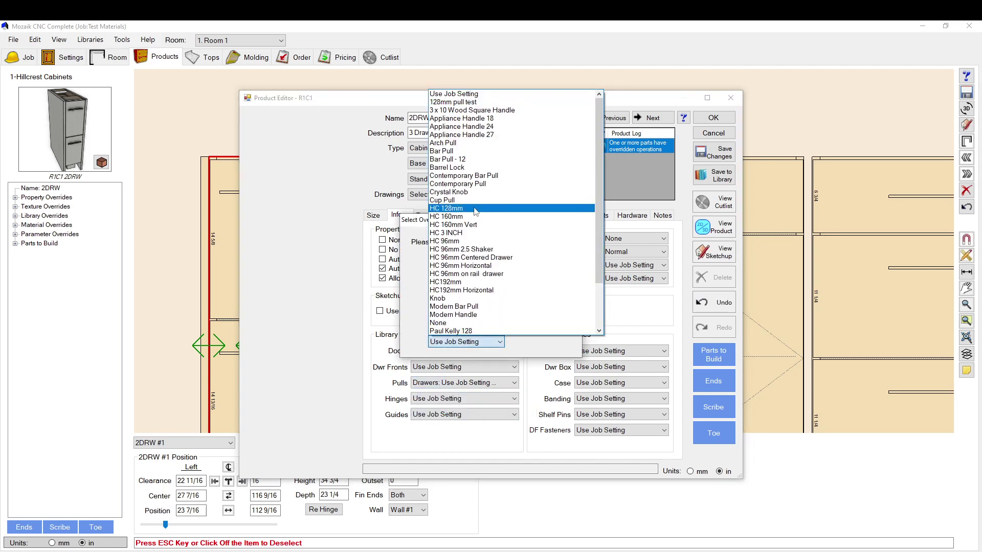
left_click(467, 241)
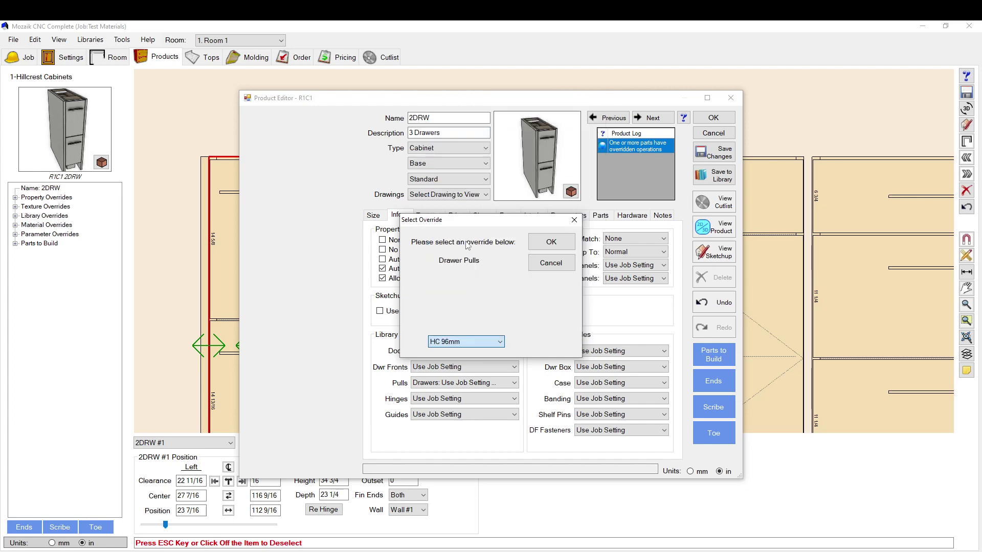
left_click(551, 241)
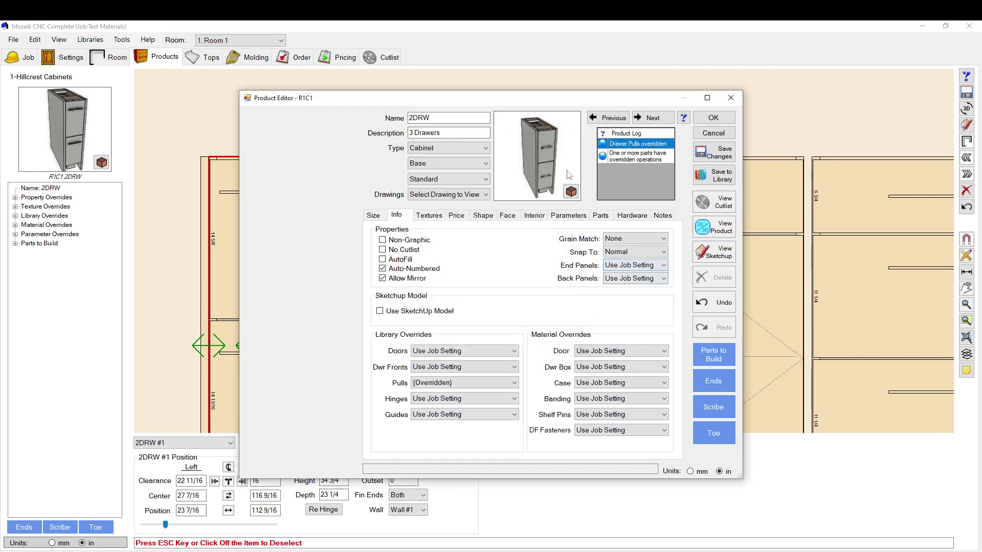
left_click_drag(568, 175, 553, 168)
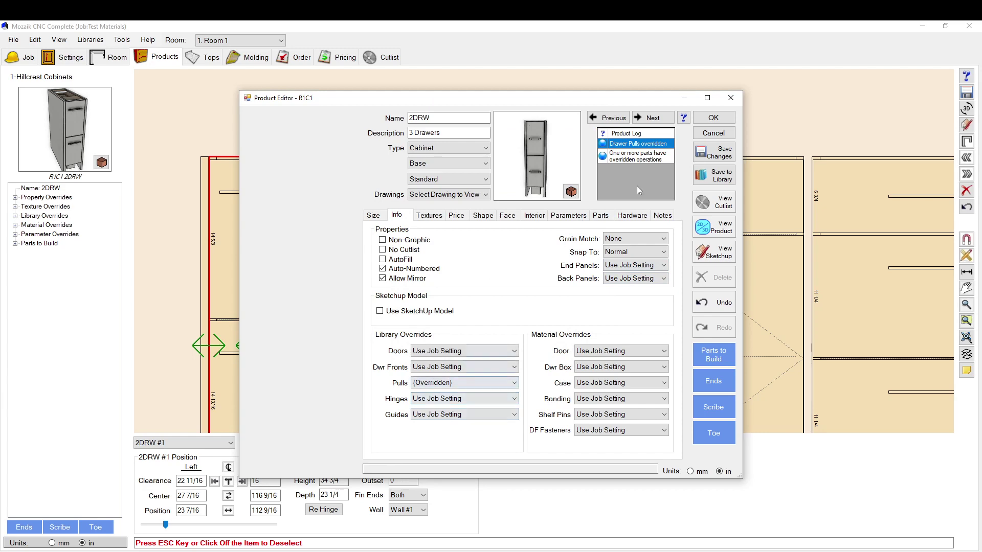
left_click(714, 118)
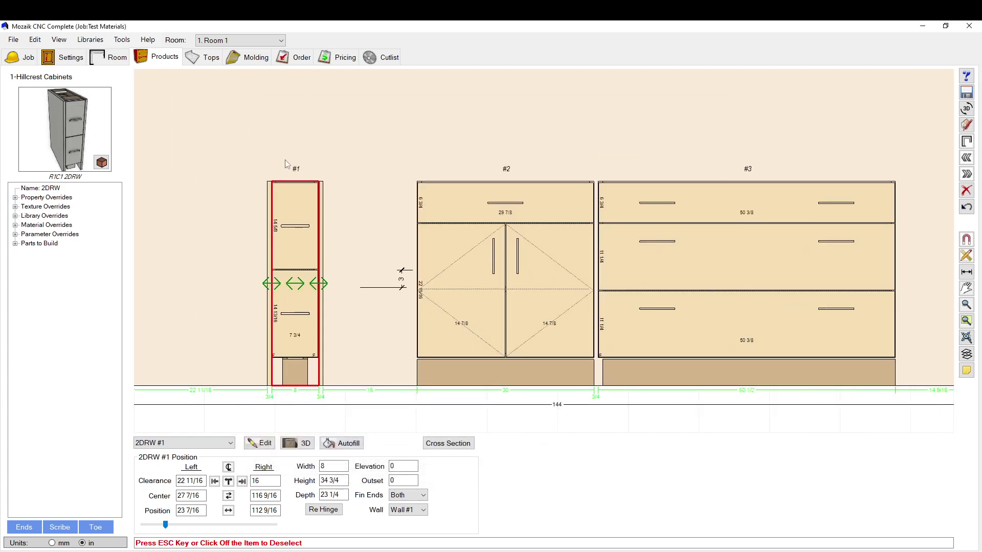
- Open the Hardware Library and close it without changes
left_click(90, 40)
left_click(116, 125)
left_click(641, 141)
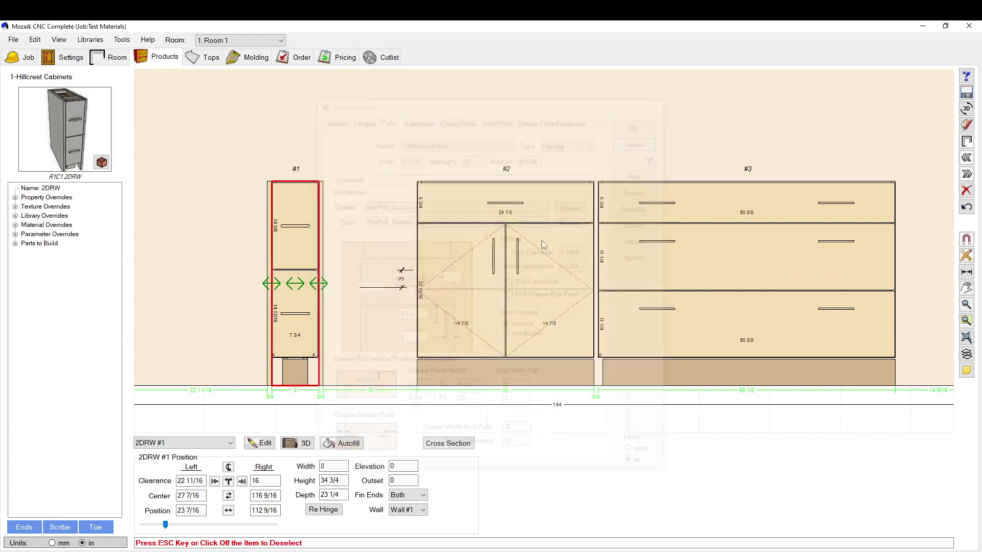
- View cabinet #2 in 3D perspective, orbiting to inspect its top and interior
left_click(495, 271)
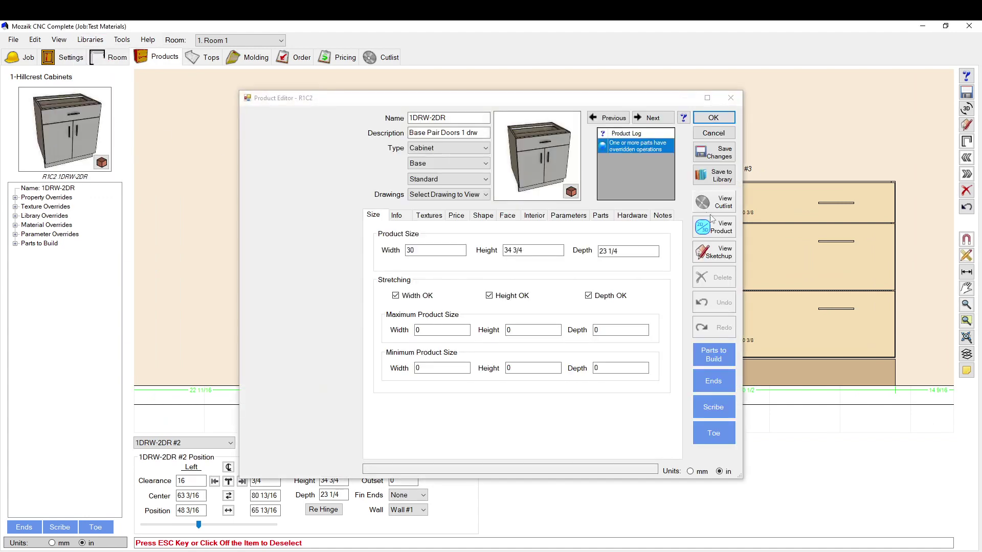
left_click(539, 117)
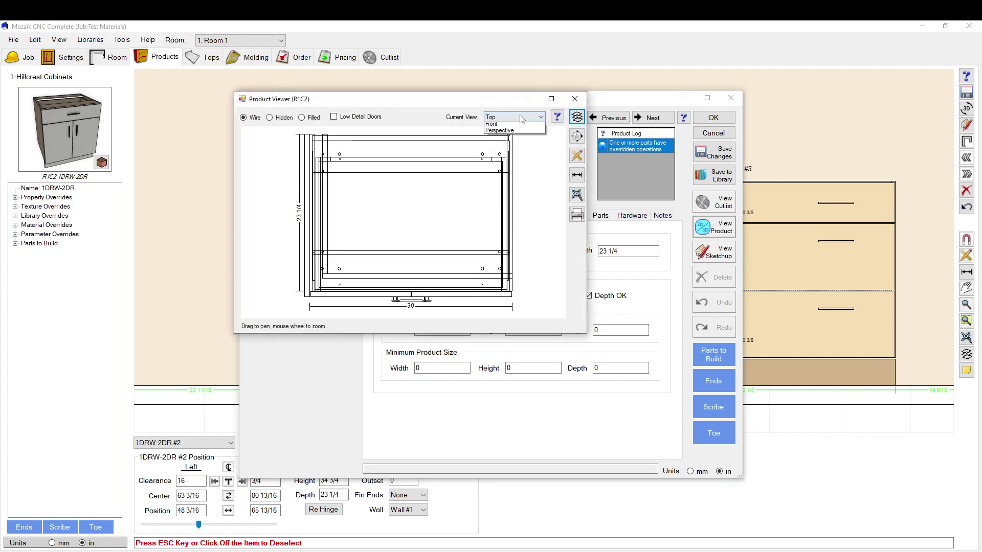
left_click(504, 159)
scroll(427, 227, "up", 5)
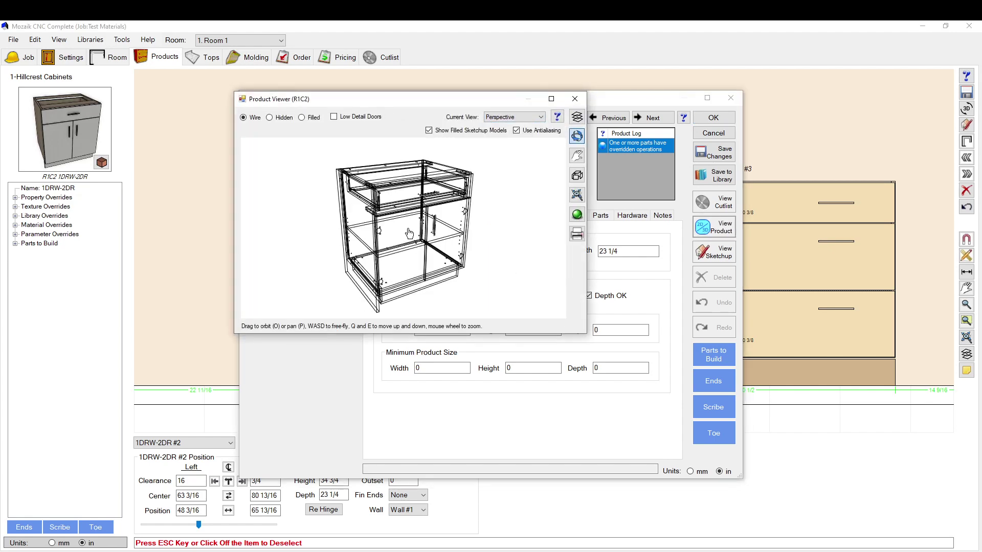
scroll(428, 227, "down", 5)
left_click_drag(379, 195, 404, 205)
scroll(420, 204, "up", 6)
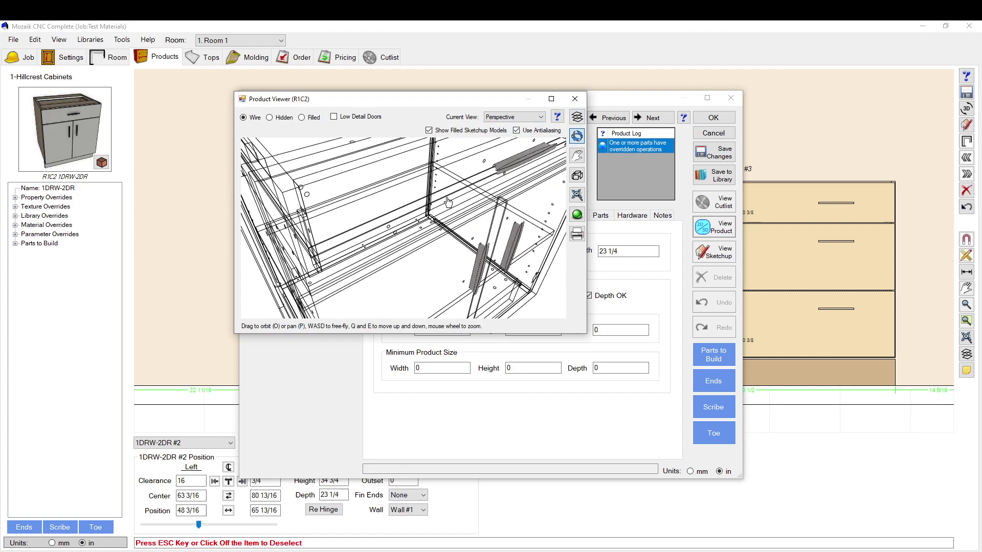
- Inspect the machining operations on the cabinet's Door part
left_click(574, 98)
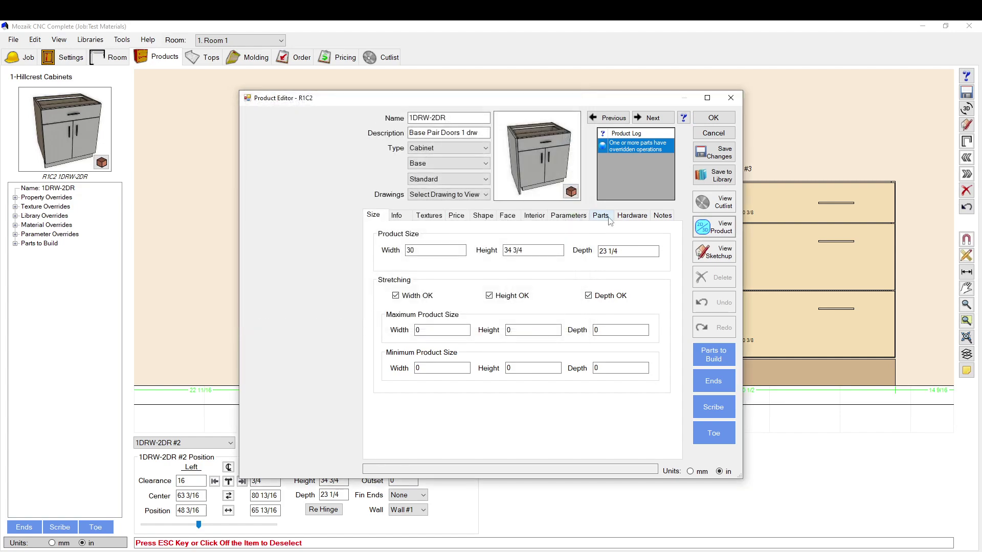
left_click(603, 215)
left_click(471, 327)
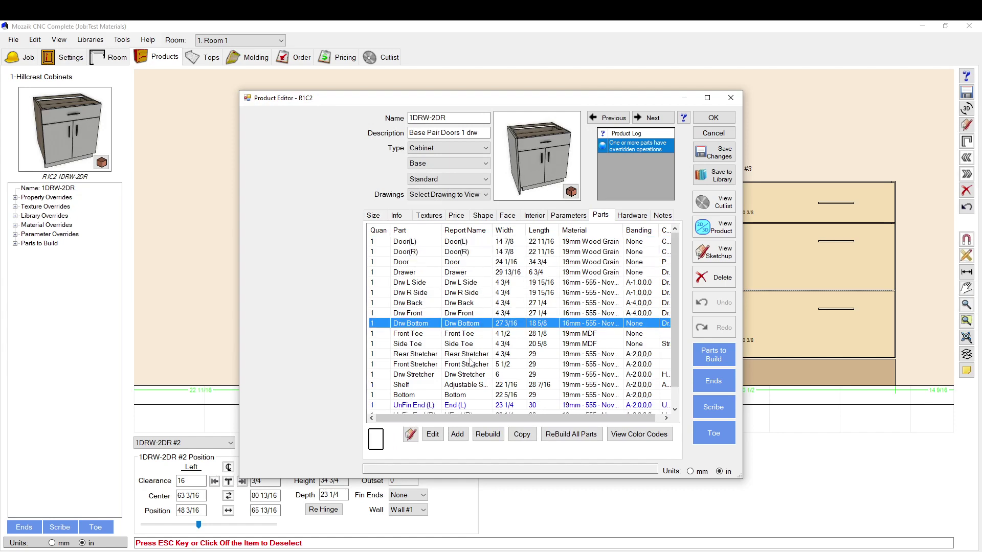
double_click(435, 263)
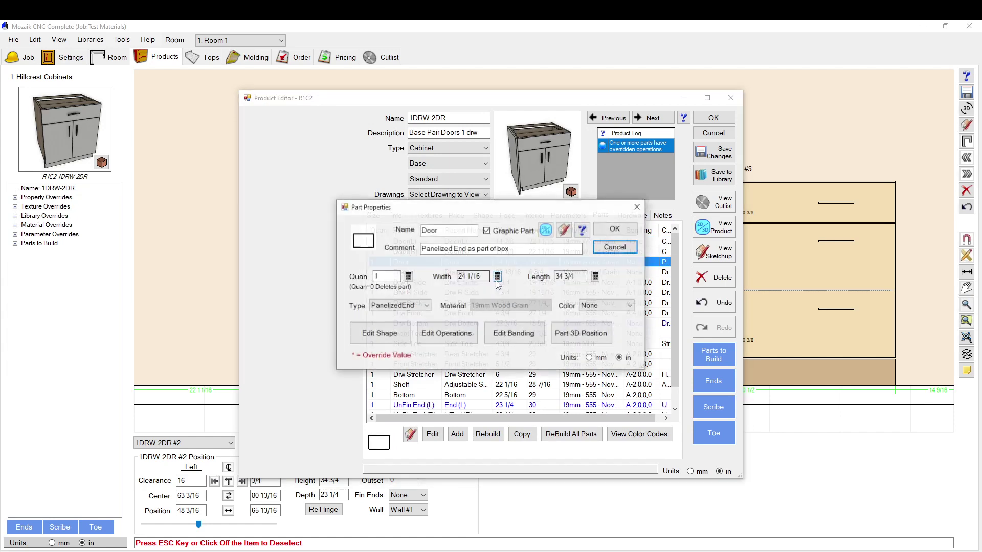
left_click(436, 334)
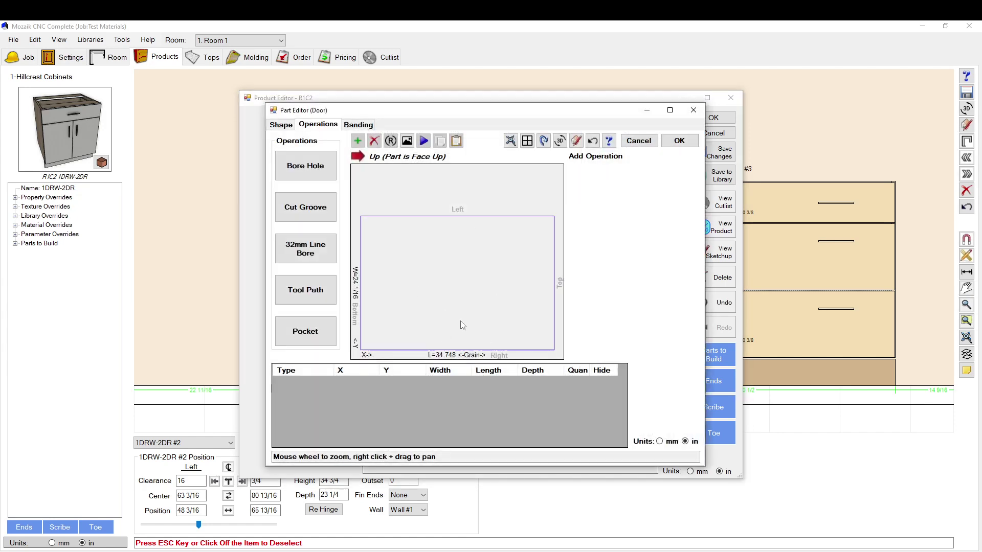
left_click(638, 141)
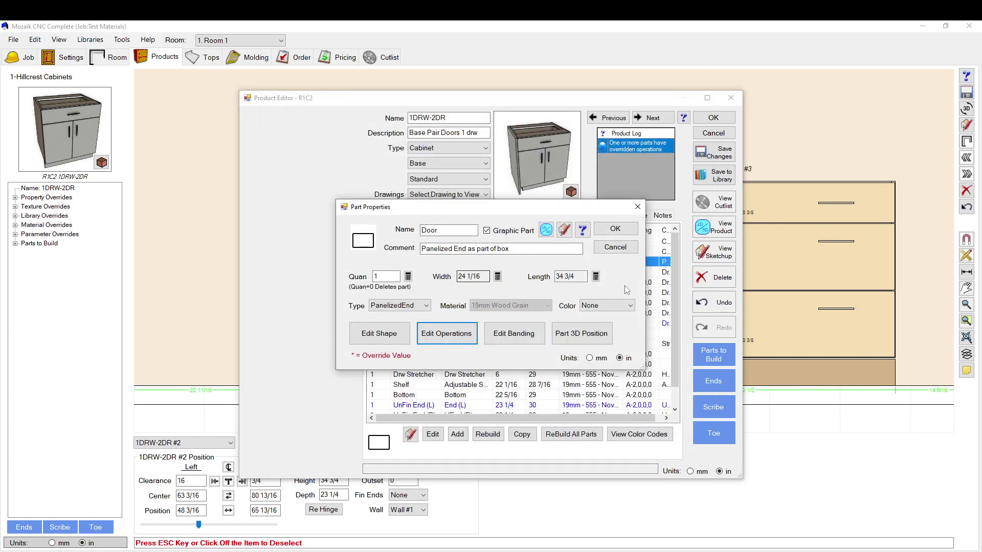
left_click(615, 247)
- Inspect the Door(R) pull holes from the door's other side
double_click(615, 251)
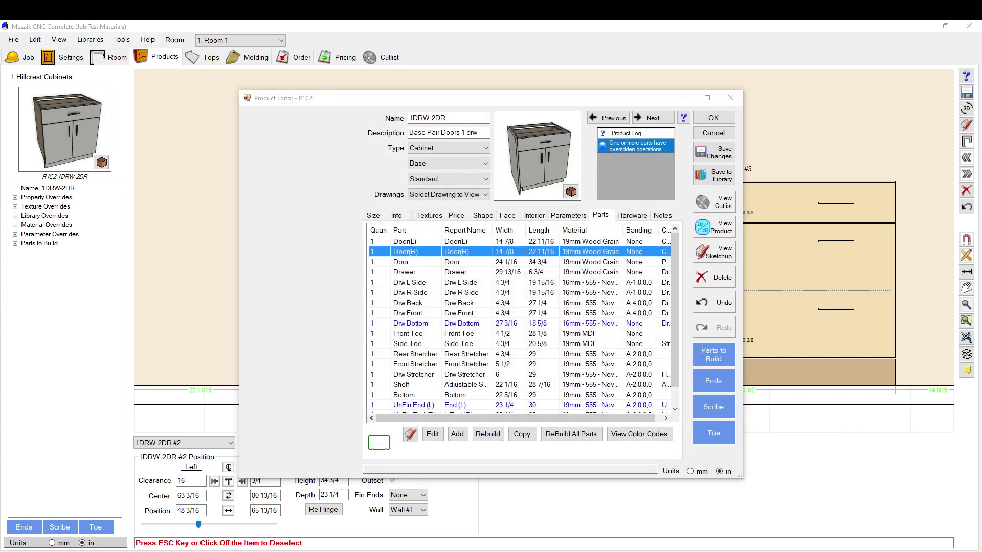
double_click(427, 253)
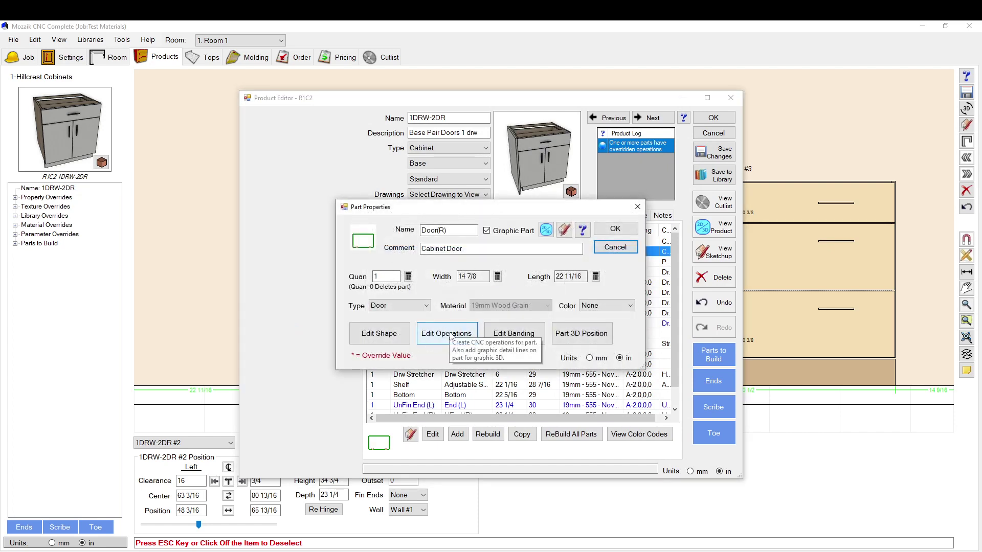
left_click_drag(409, 207, 410, 283)
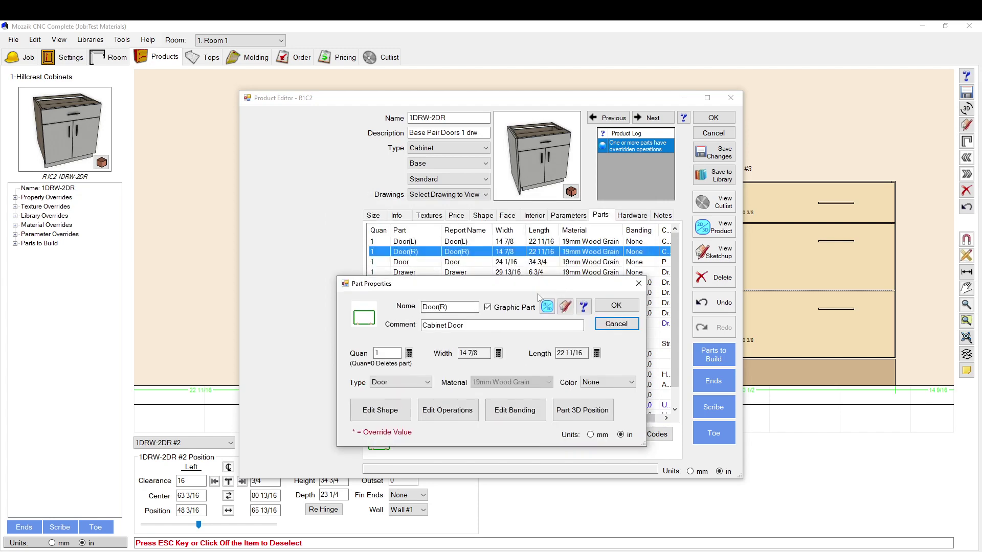
left_click(455, 411)
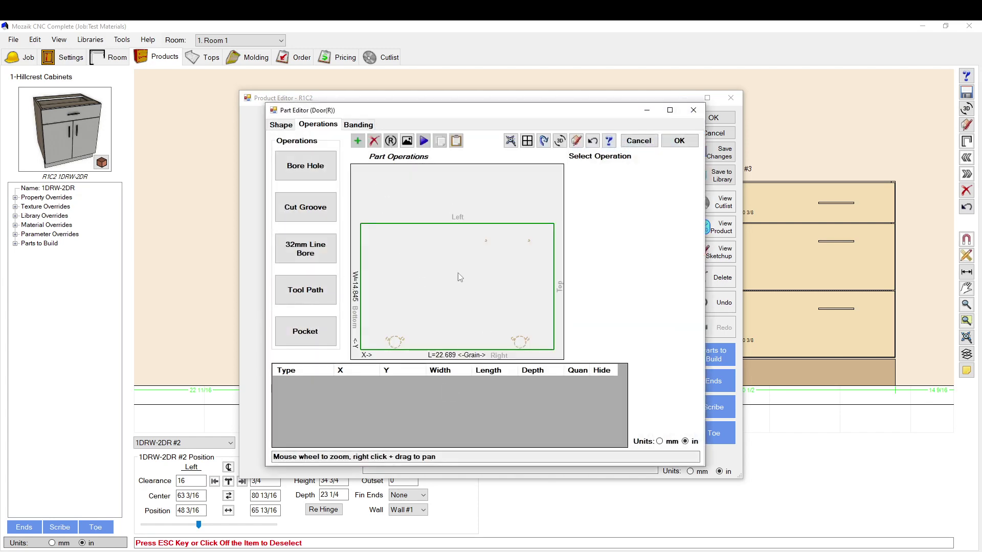
left_click(543, 142)
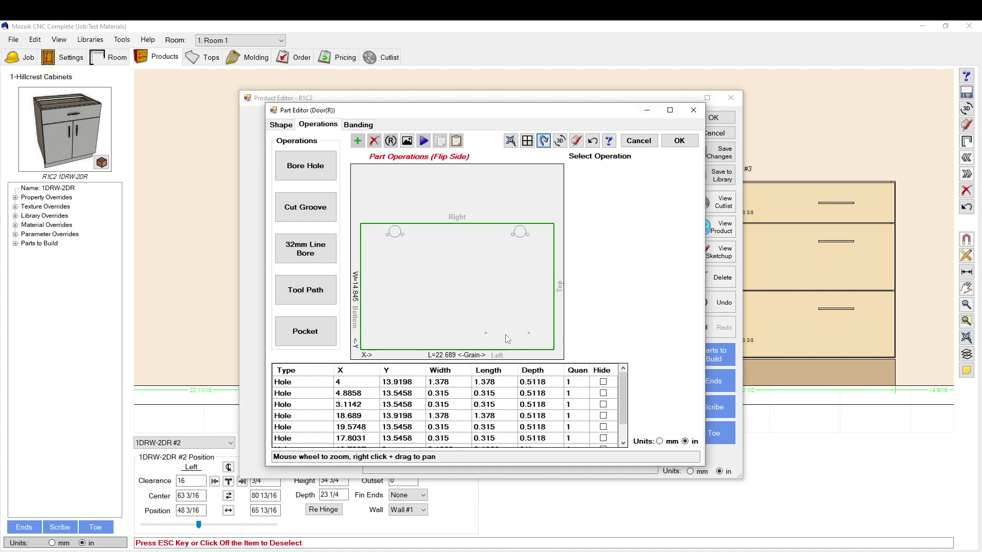
left_click(486, 335)
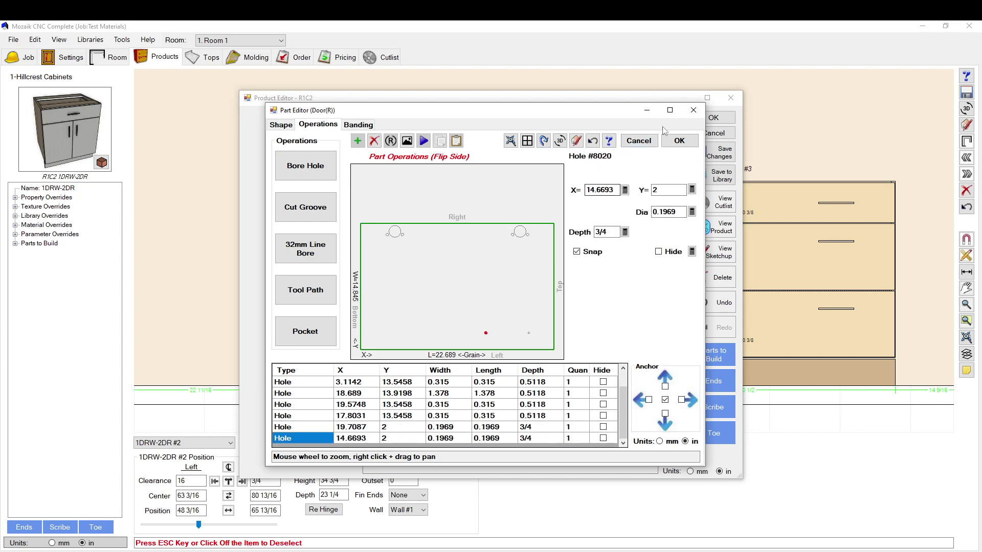
left_click(638, 140)
left_click(615, 307)
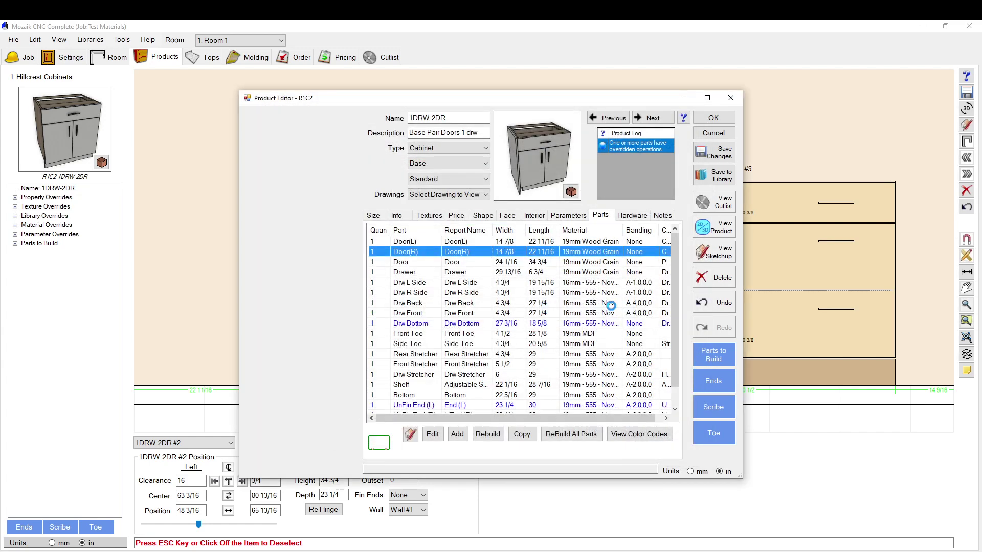
- Check the Drw Front operations, then close the product and save the changes
left_click(443, 295)
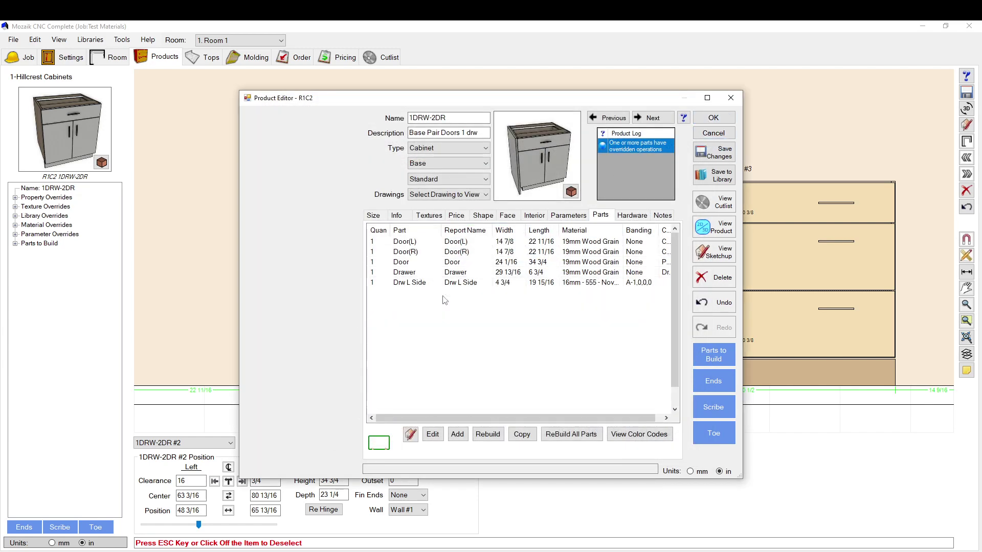
left_click(416, 313)
double_click(416, 314)
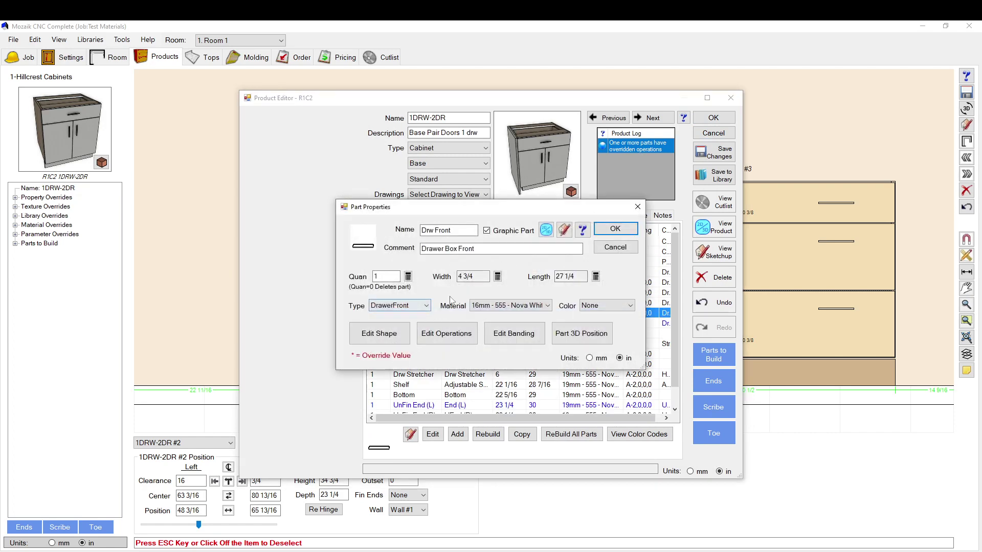
left_click(447, 333)
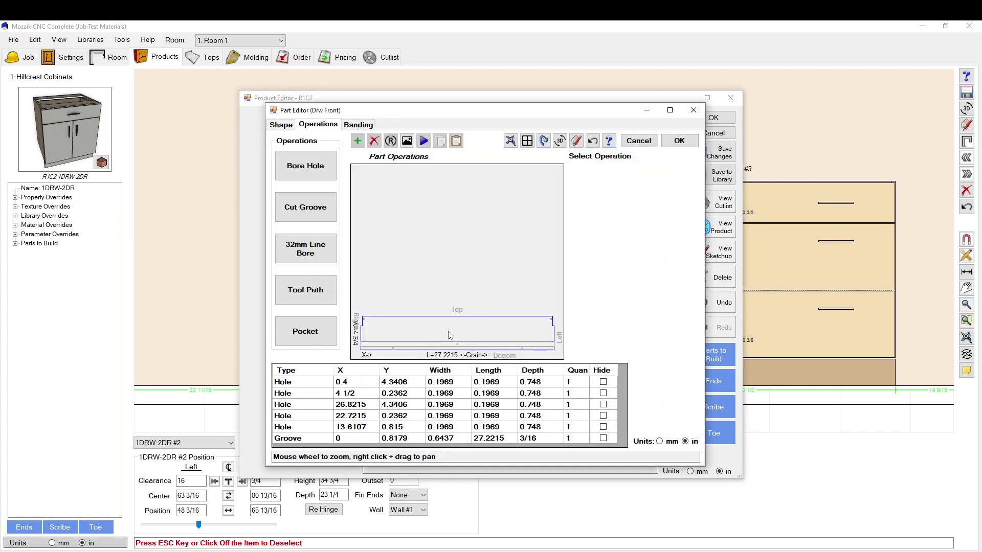
left_click(638, 141)
left_click(616, 247)
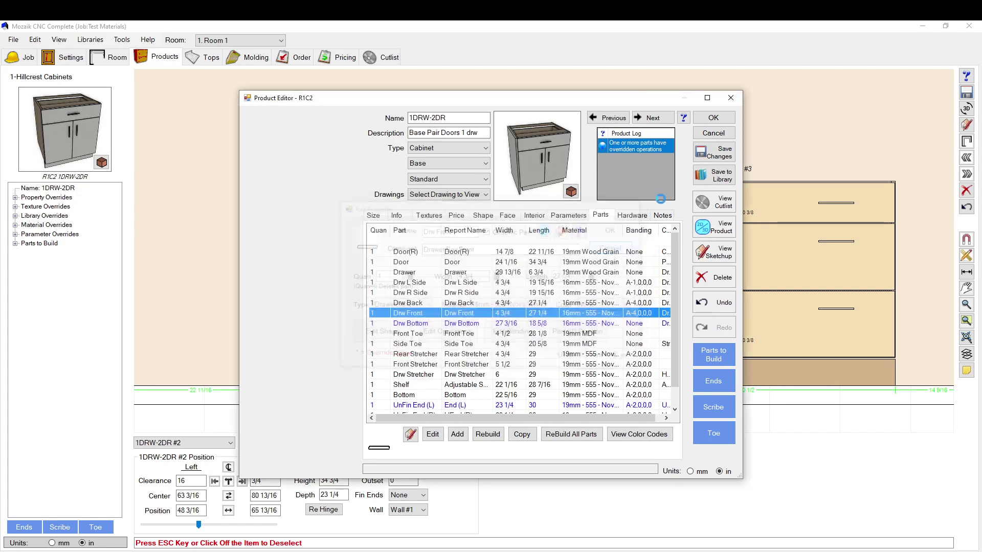
left_click(709, 134)
left_click(473, 320)
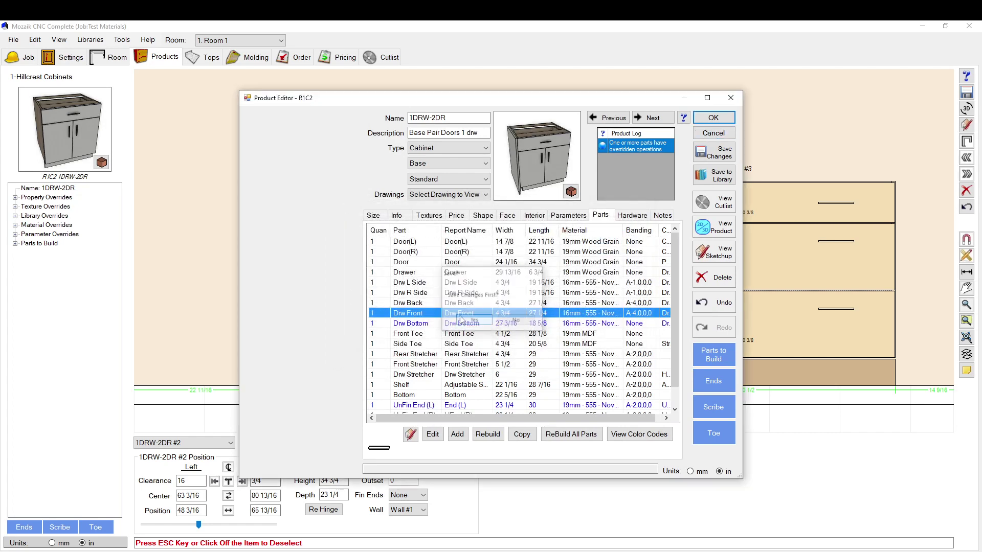
- In the Hardware library's pulls, enable Drill Face Side and Drill Drawer Box Front for 128mm pull test
left_click(90, 40)
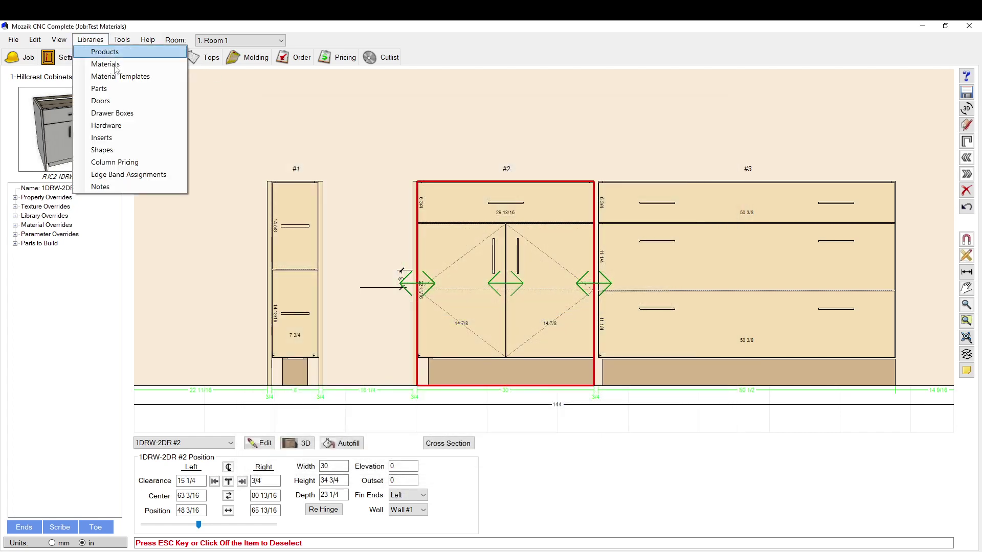
left_click(108, 126)
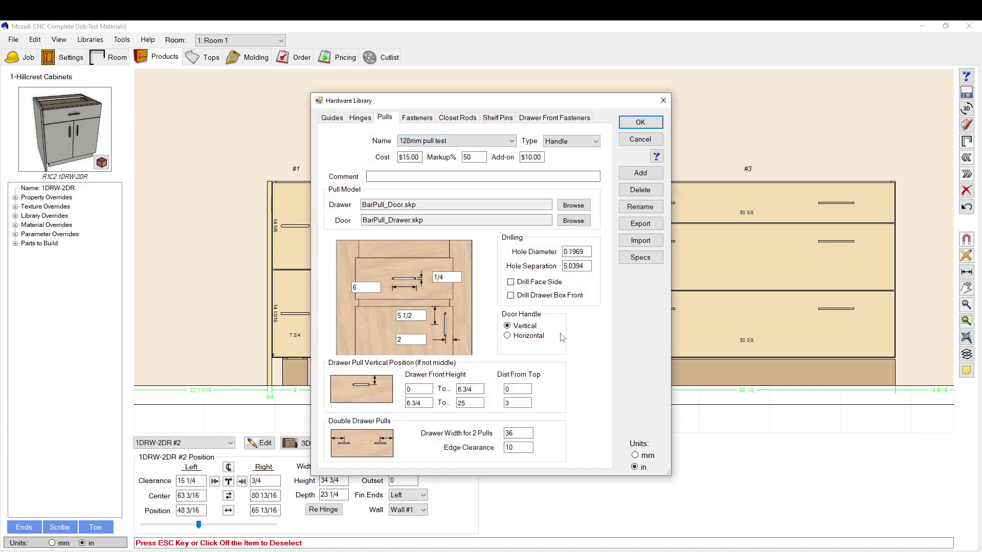
left_click(512, 282)
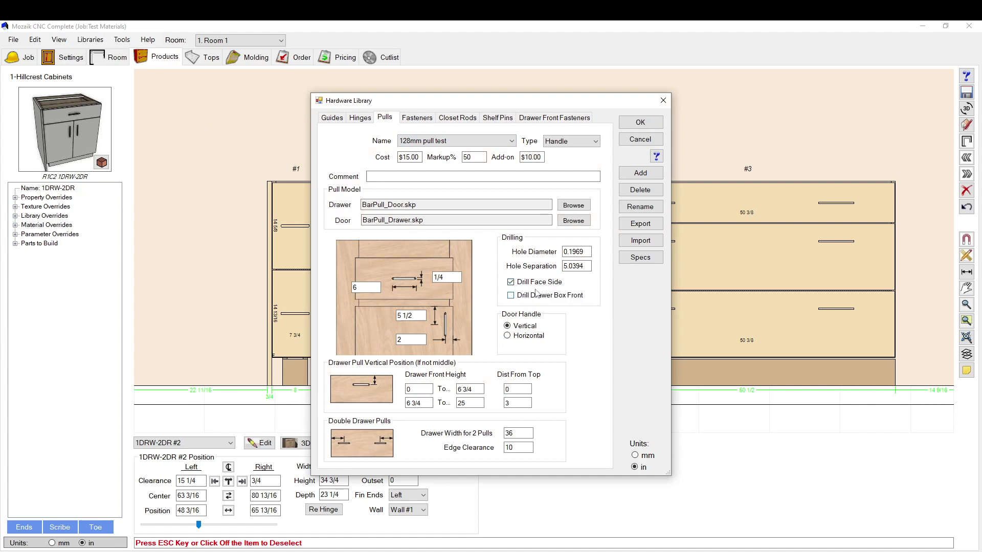
left_click(511, 296)
- Save the pull settings, then open the machining operations of cabinet #2's Door(R) part
left_click(640, 123)
key("Escape")
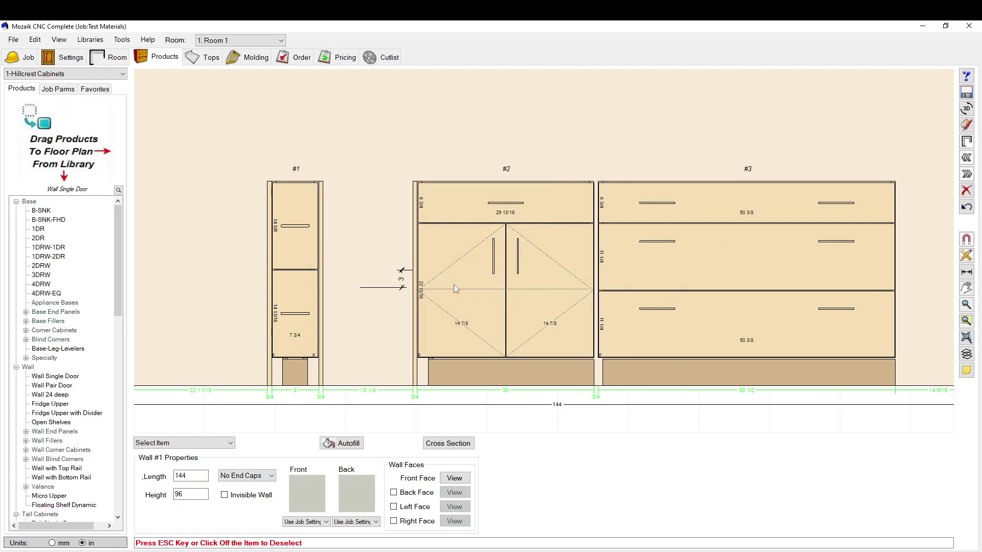
double_click(449, 244)
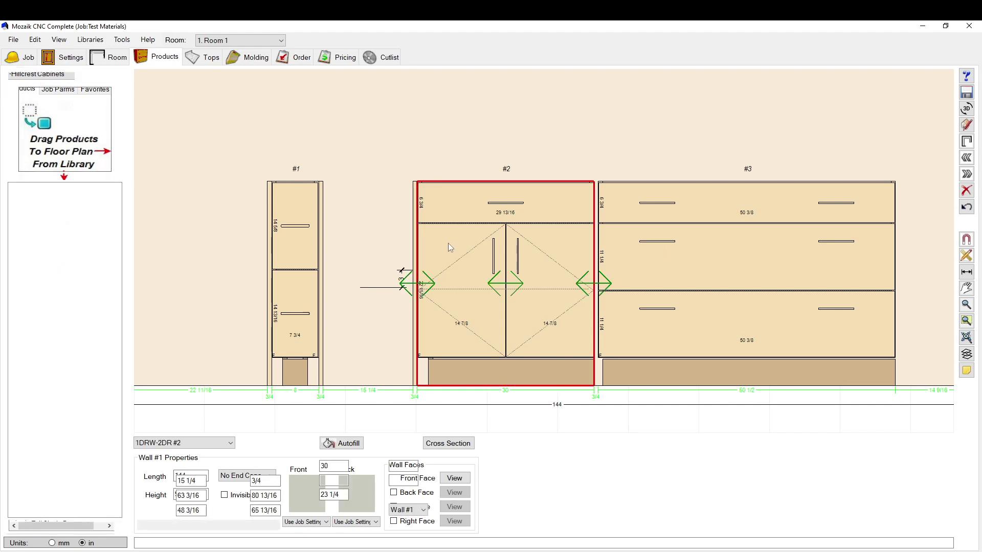
left_click(601, 216)
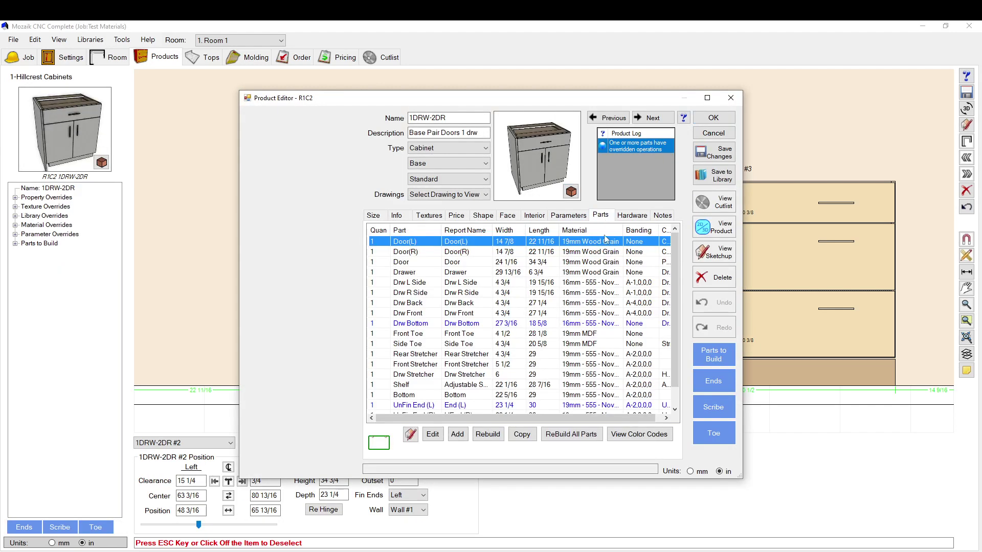
double_click(450, 257)
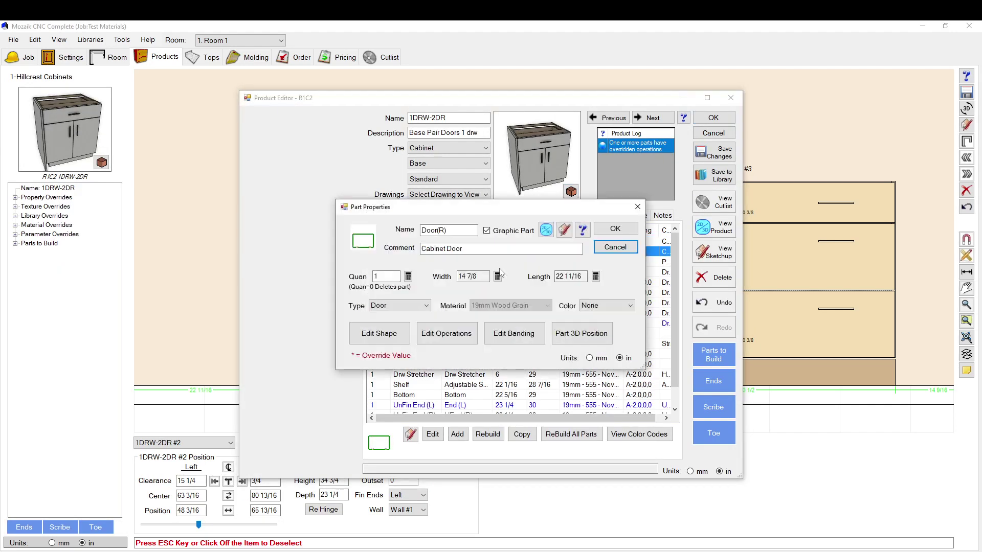
left_click(448, 337)
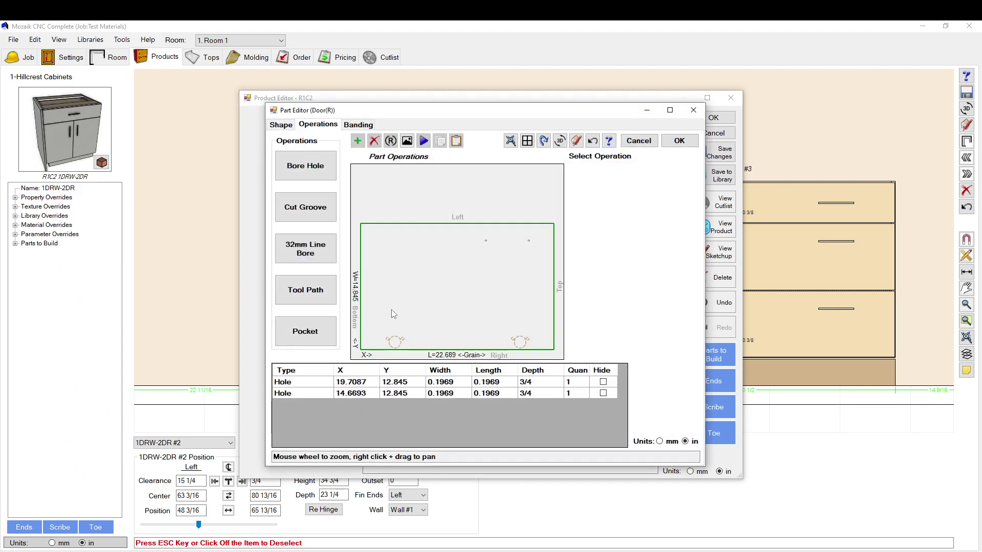
- Select both handle holes on the right door and move them to the opposite face
left_click_drag(548, 265, 549, 265)
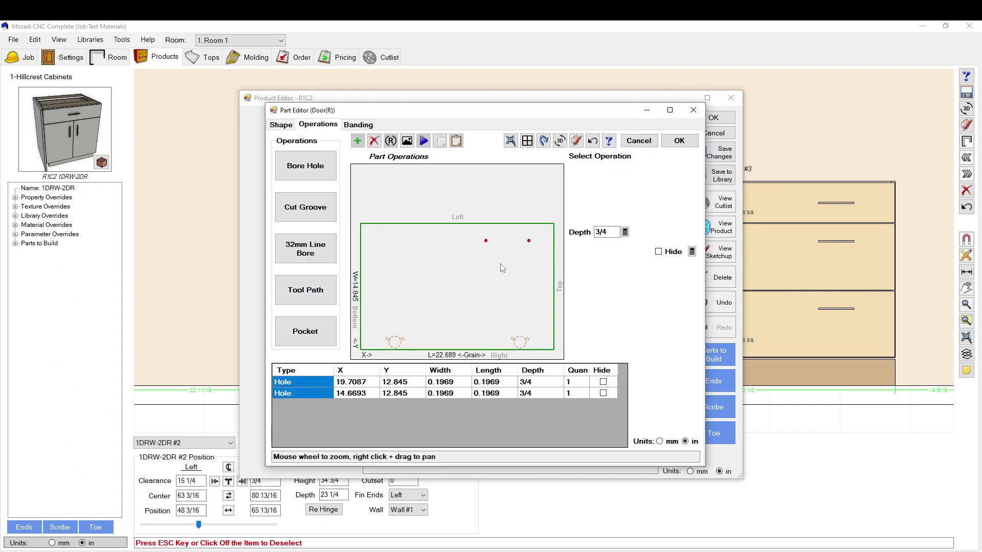
scroll(503, 315, "up", 2)
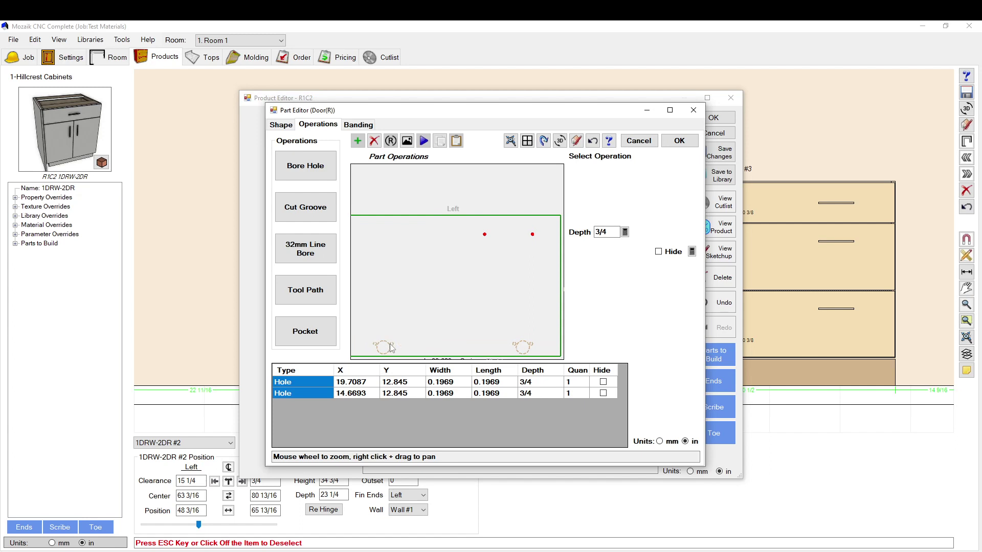
scroll(368, 340, "up", 3)
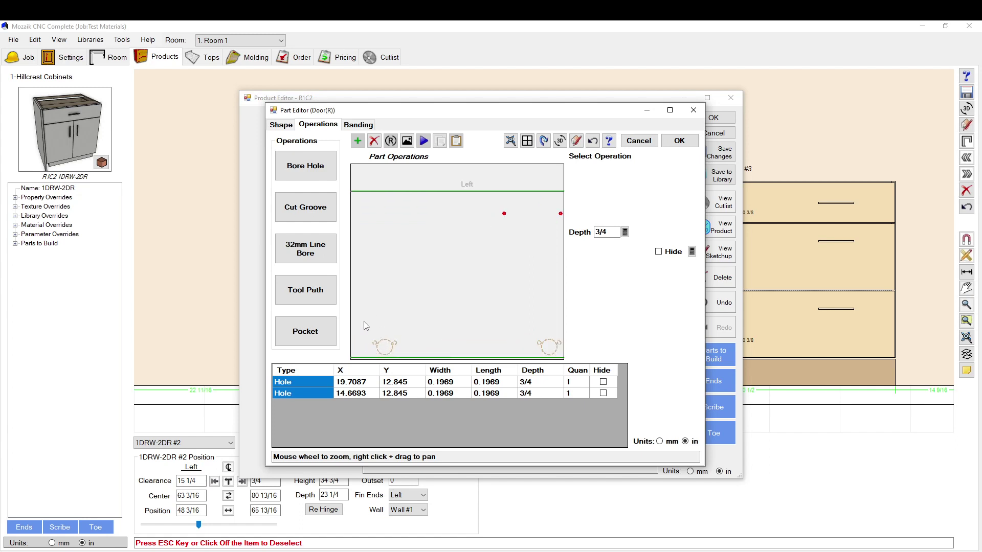
scroll(366, 326, "down", 3)
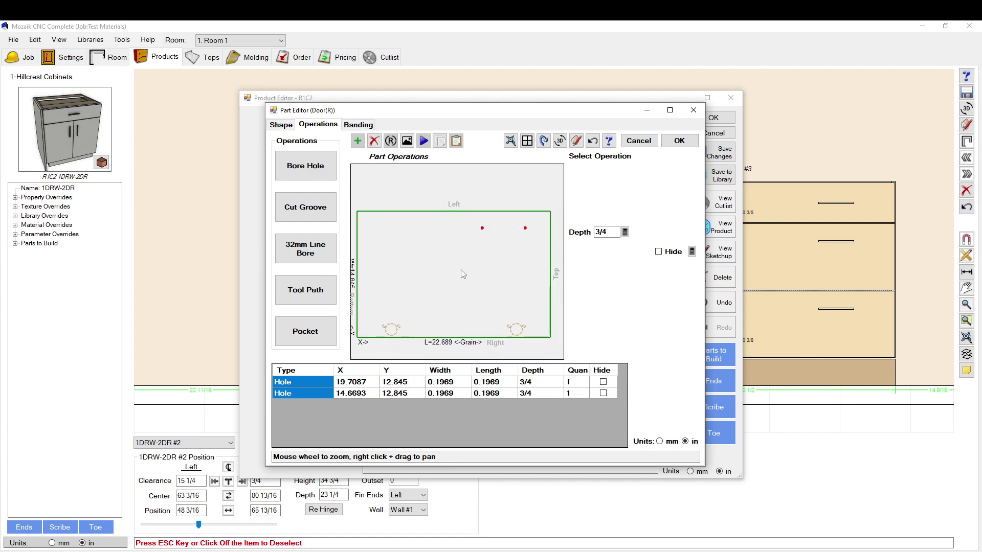
scroll(483, 231, "up", 2)
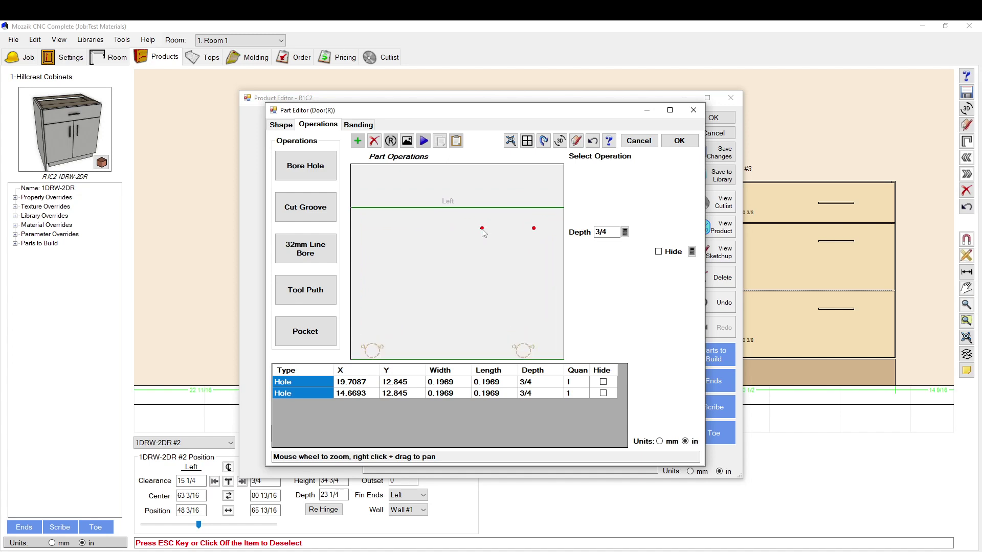
scroll(483, 231, "up", 5)
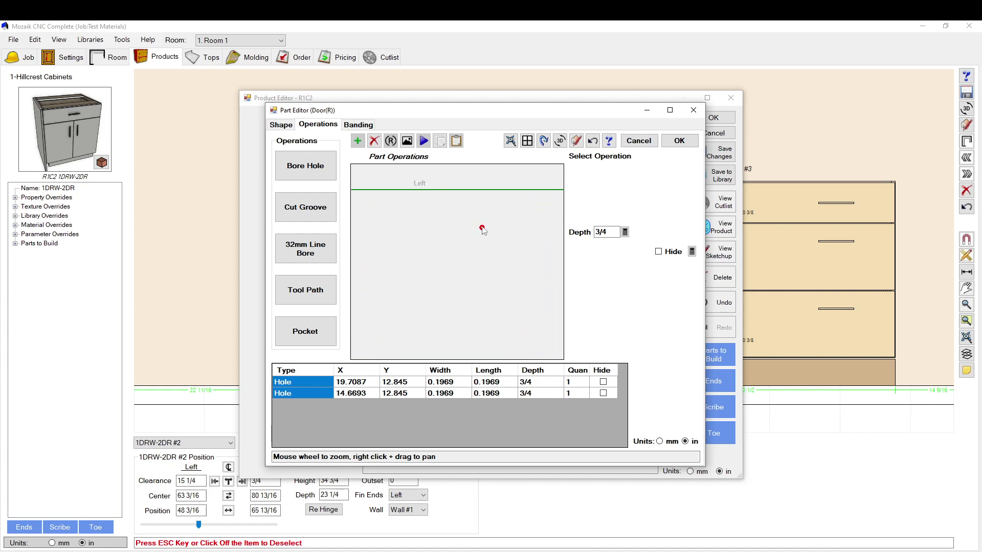
scroll(419, 263, "down", 2)
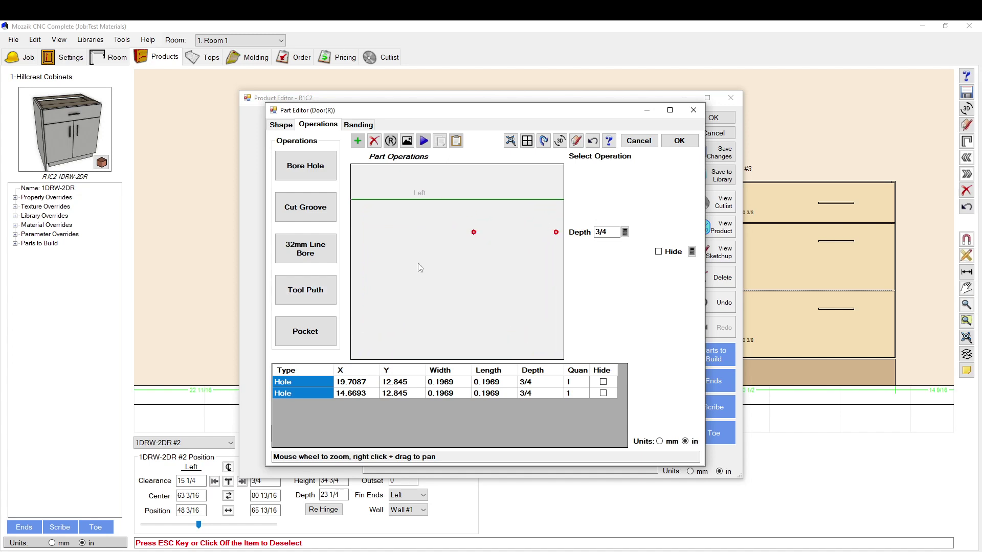
scroll(472, 236, "up", 2)
right_click(473, 231)
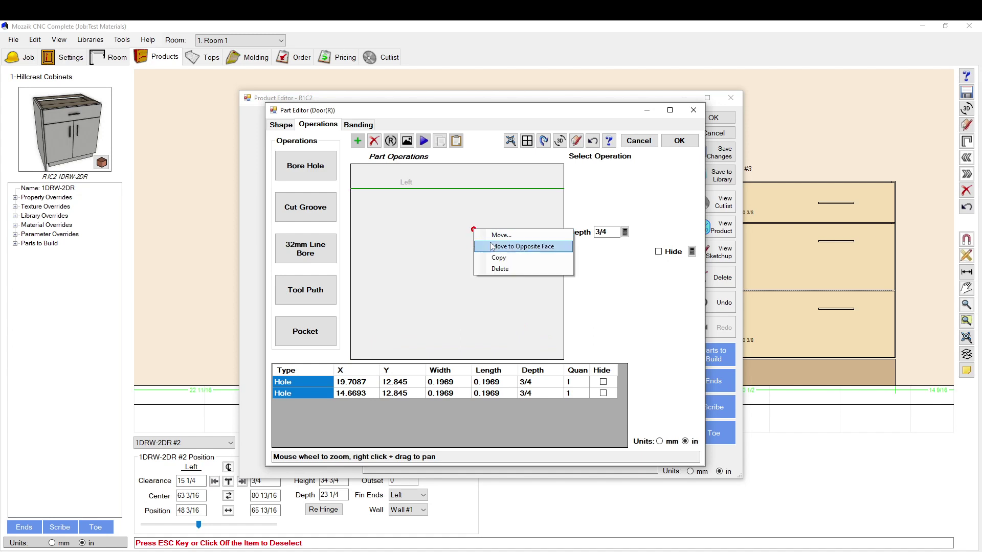
left_click(493, 247)
scroll(456, 267, "down", 3)
scroll(530, 208, "down", 2)
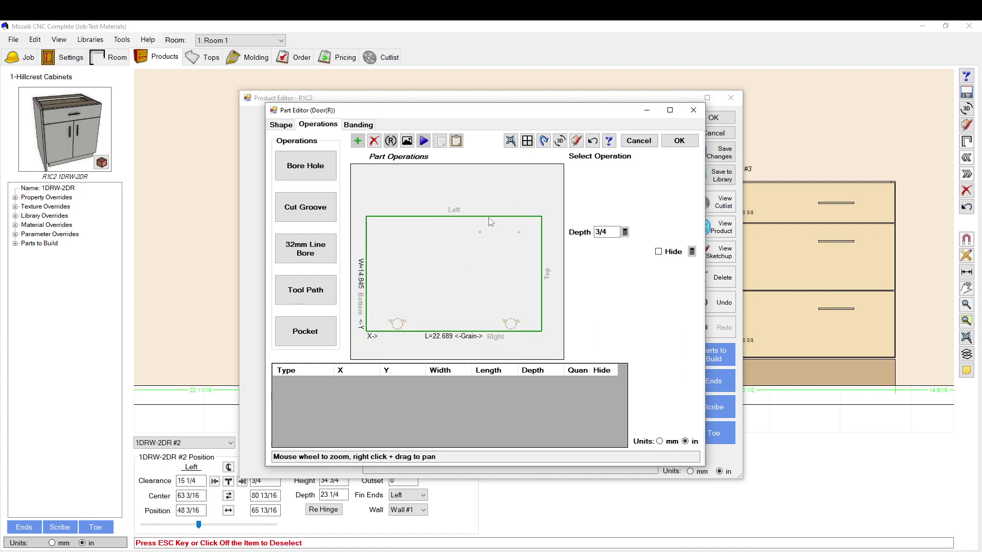
scroll(547, 261, "up", 1)
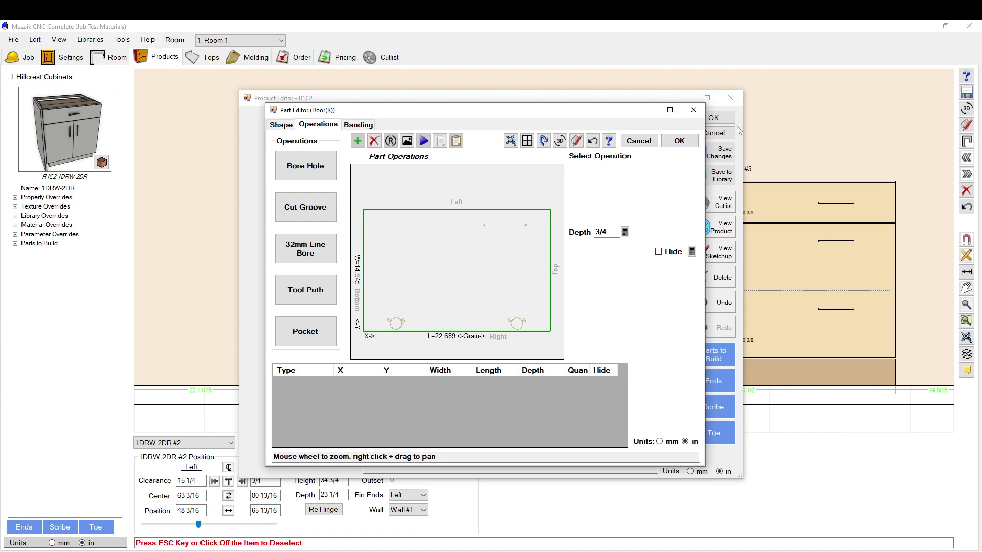
- Accept the right door's operation changes and open the Drw Front part's machining operations
left_click(679, 141)
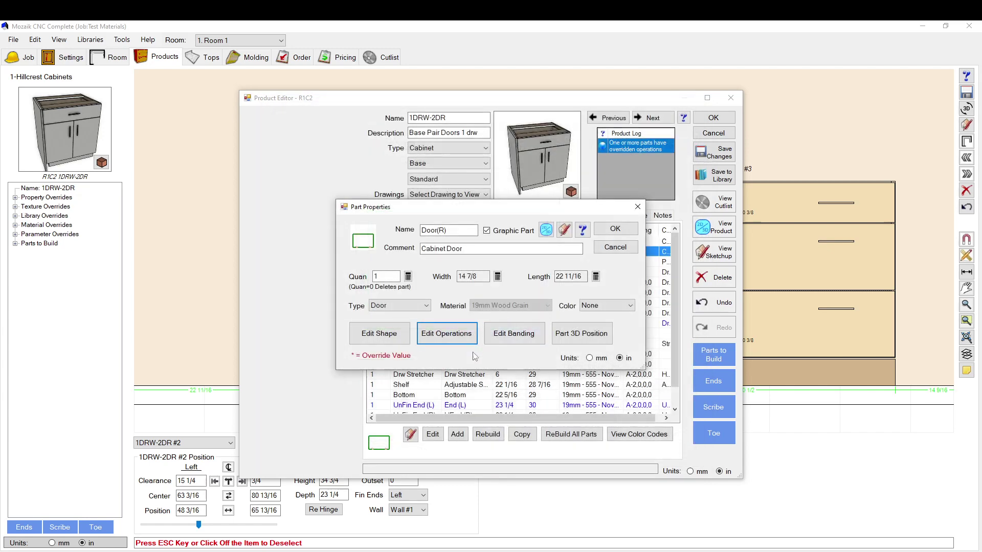
left_click(615, 247)
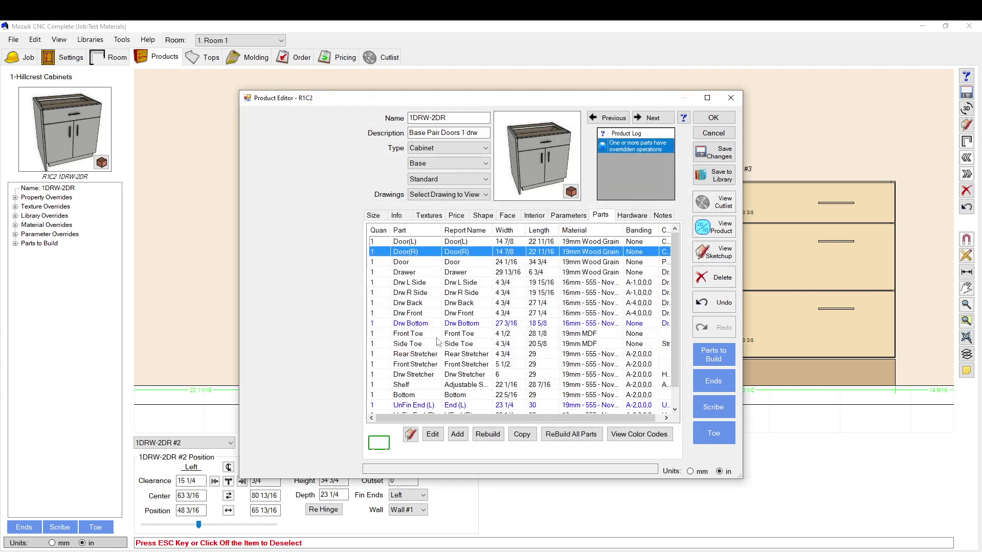
double_click(413, 313)
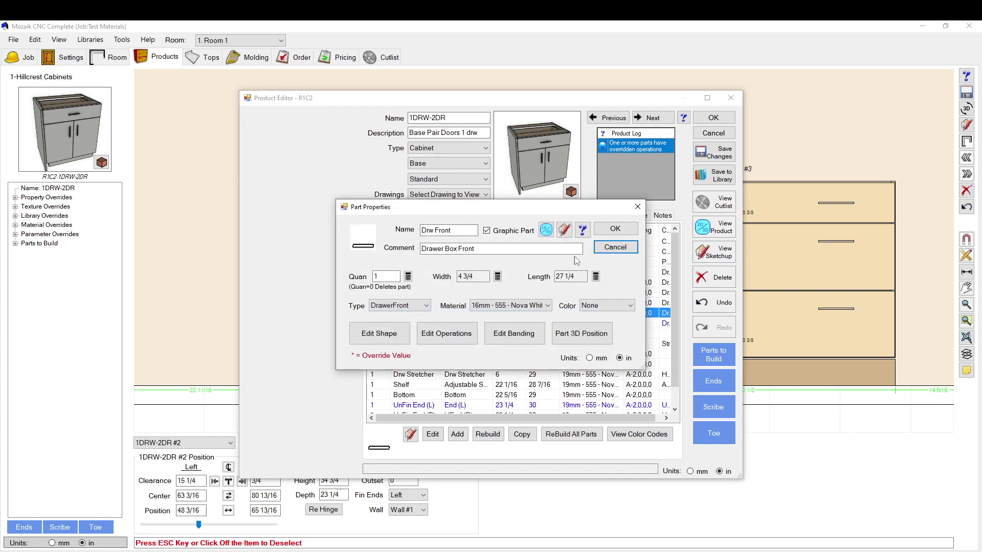
left_click(444, 335)
- Inspect the drawer front's two handle holes without changing them
scroll(442, 345, "up", 3)
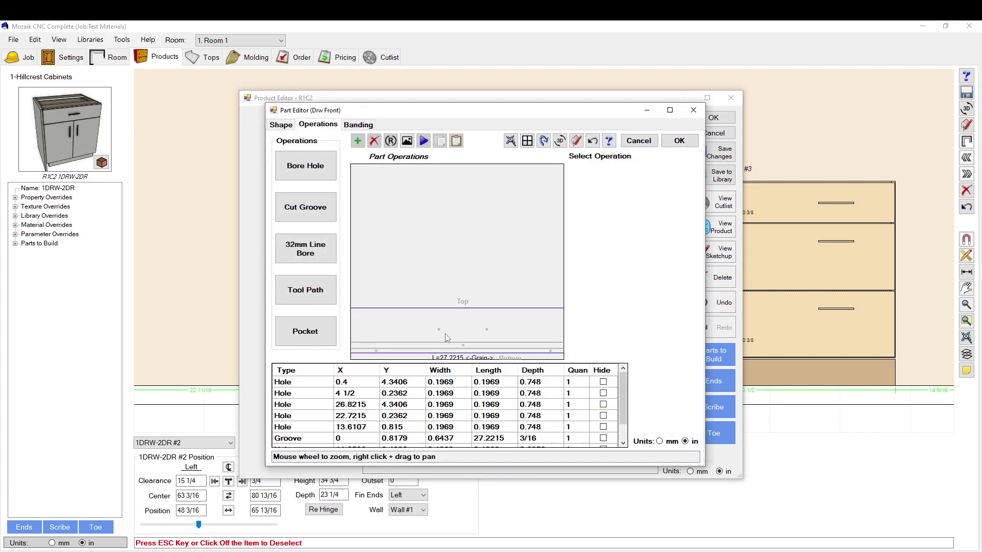
left_click(437, 329)
left_click(492, 330)
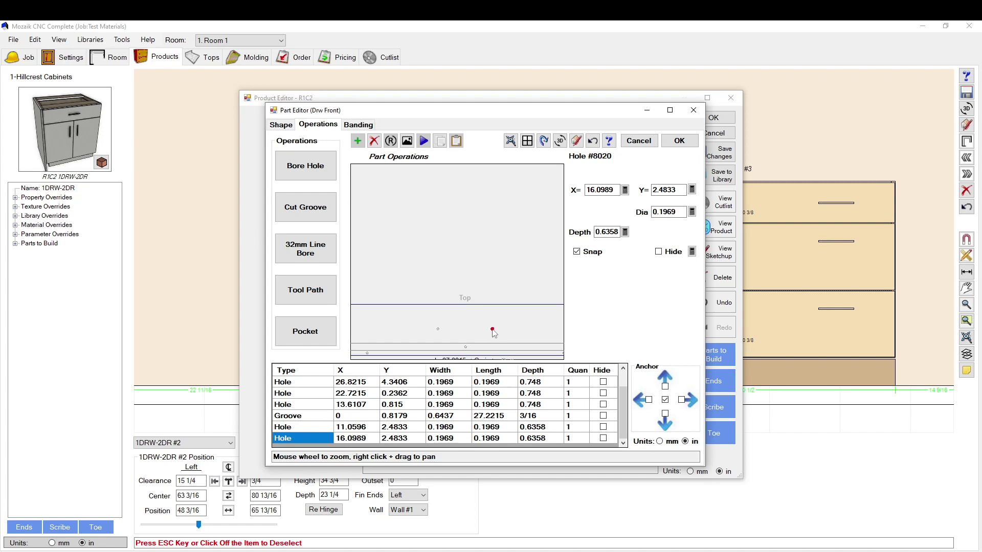
left_click_drag(511, 319, 432, 339)
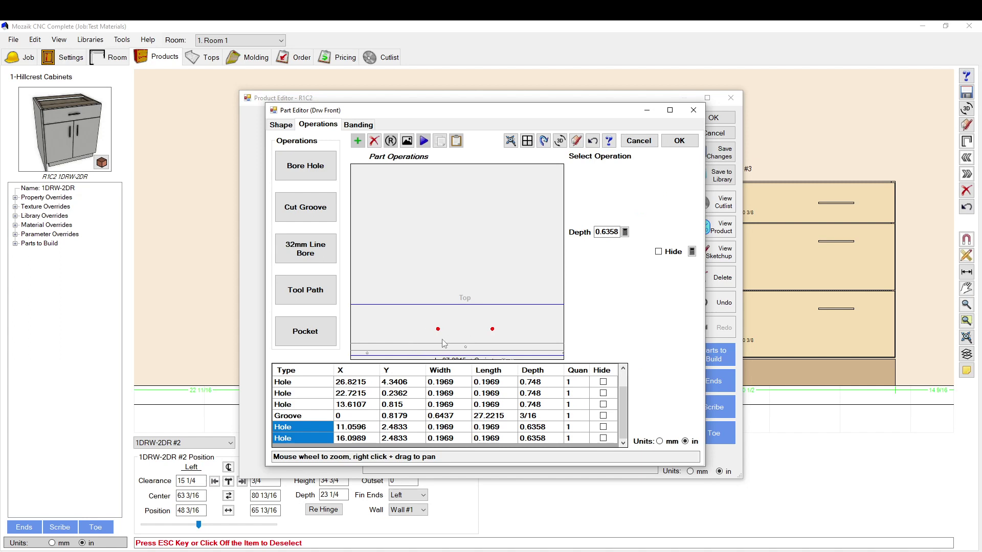
left_click(511, 333)
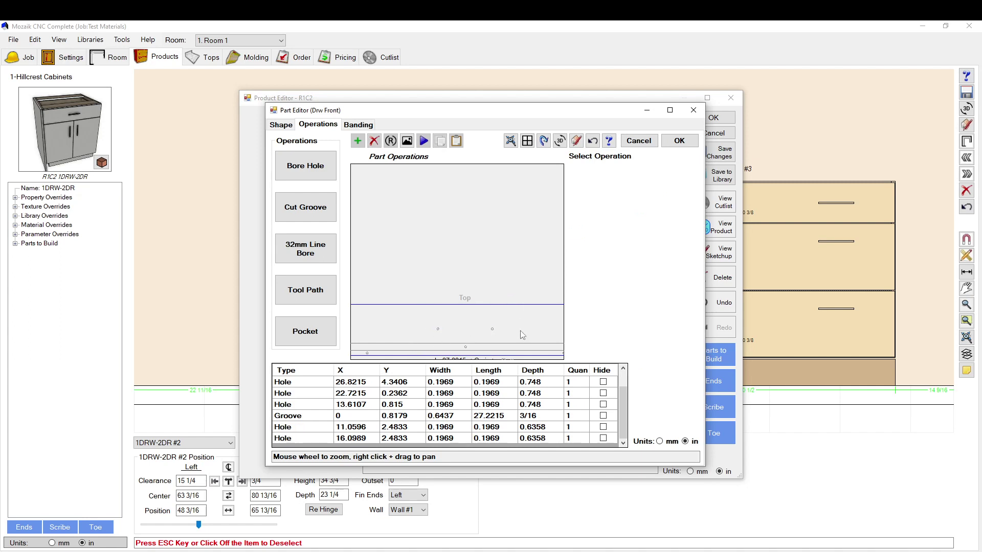
left_click_drag(511, 319, 428, 347)
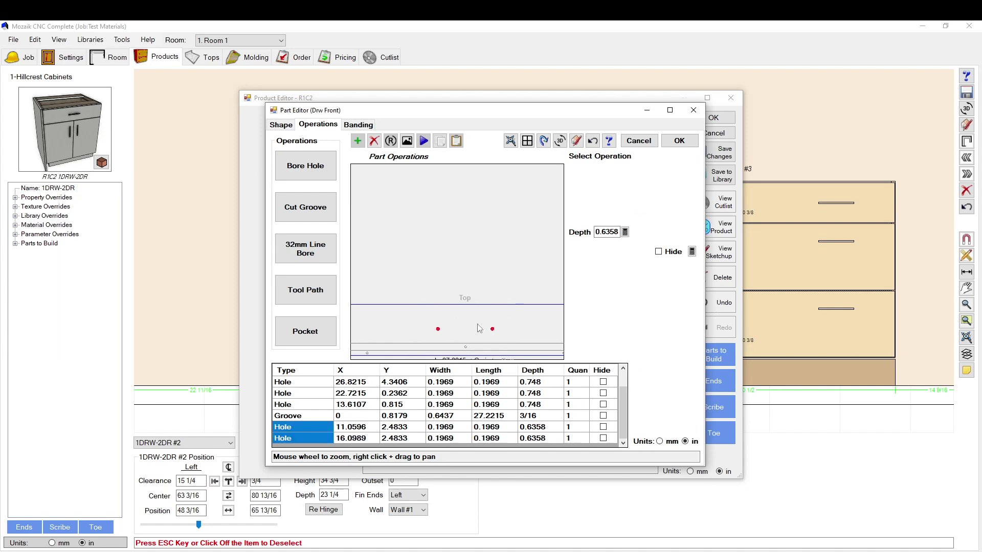
left_click(409, 279)
scroll(507, 210, "down", 3)
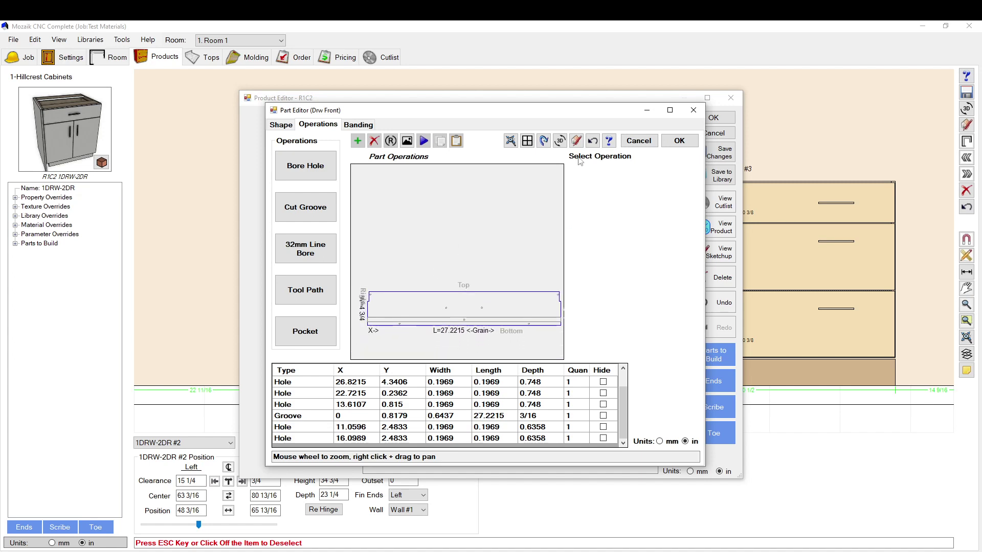
scroll(428, 289, "up", 3)
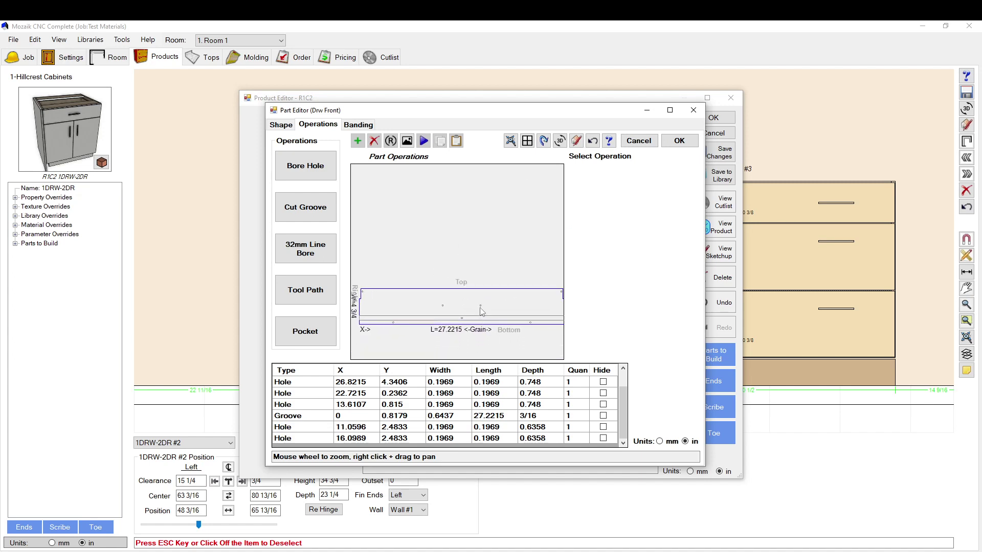
scroll(398, 305, "down", 1)
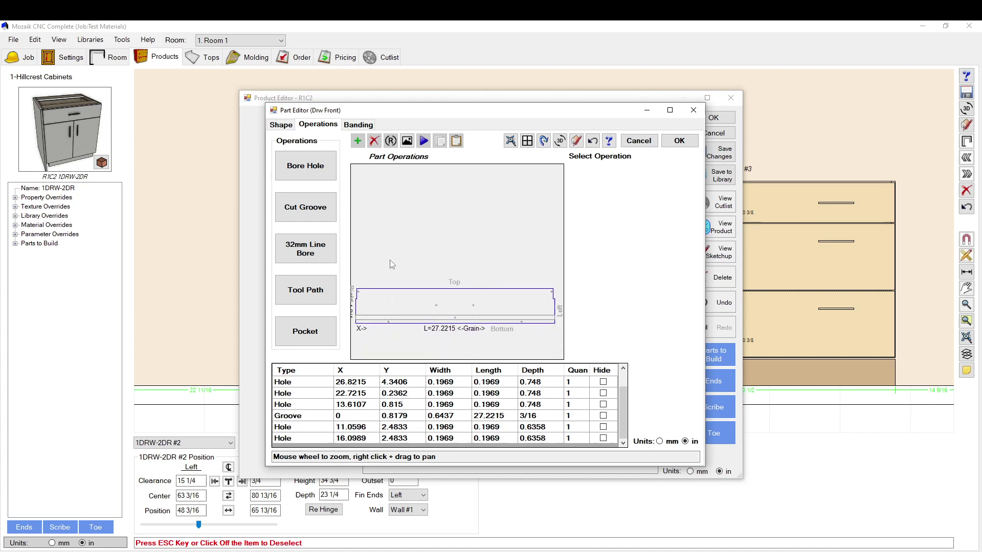
- Cancel out of the drawer front's editors and save cabinet #2's changes
left_click(638, 141)
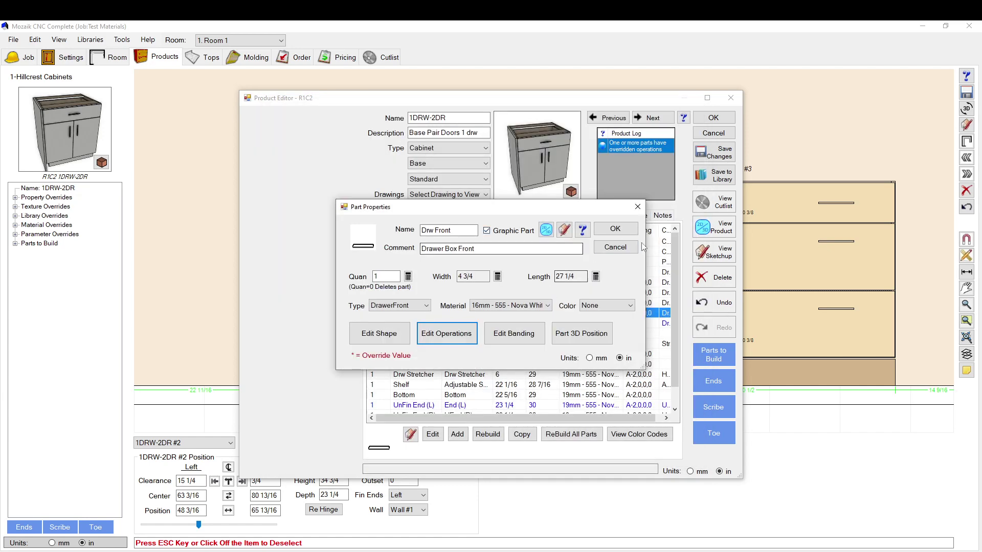
left_click(616, 248)
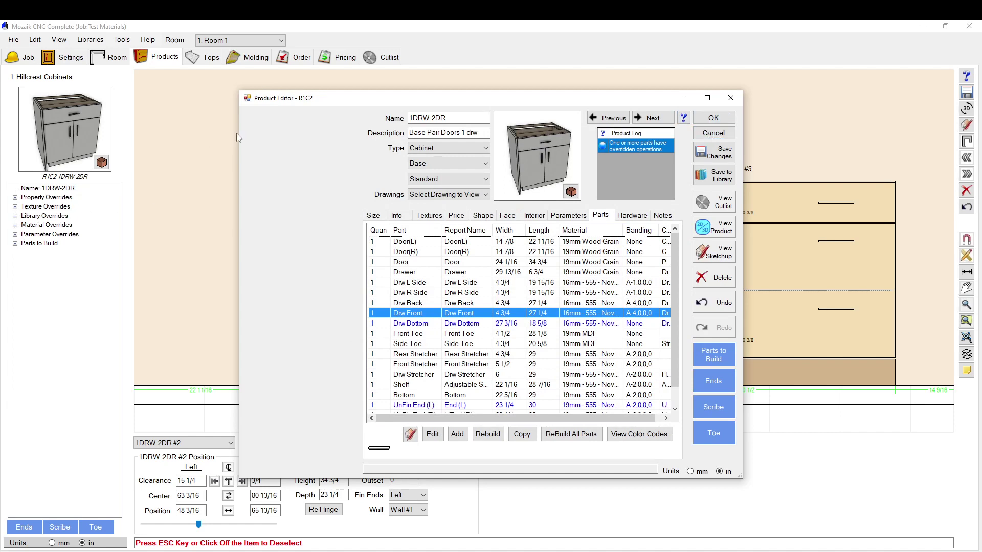
left_click(714, 133)
left_click(473, 320)
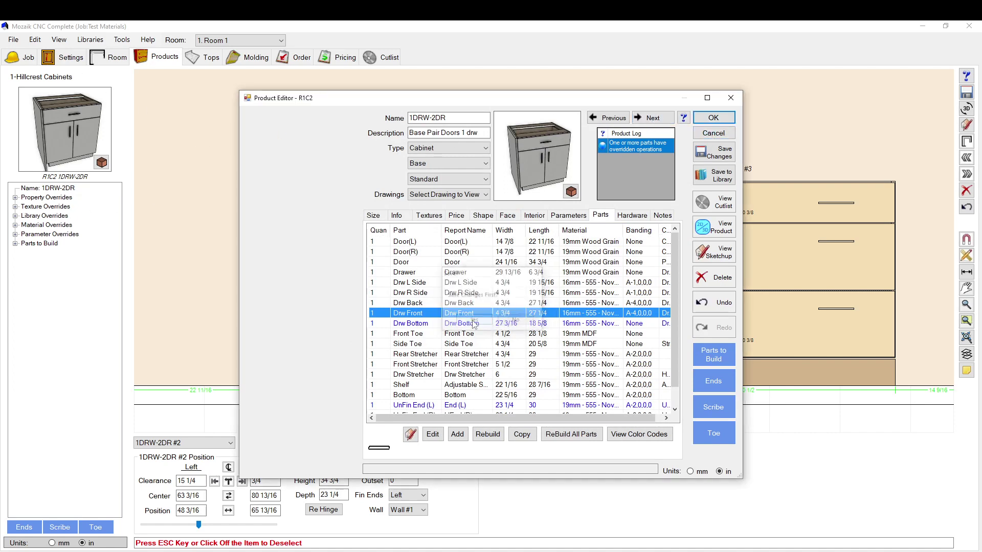